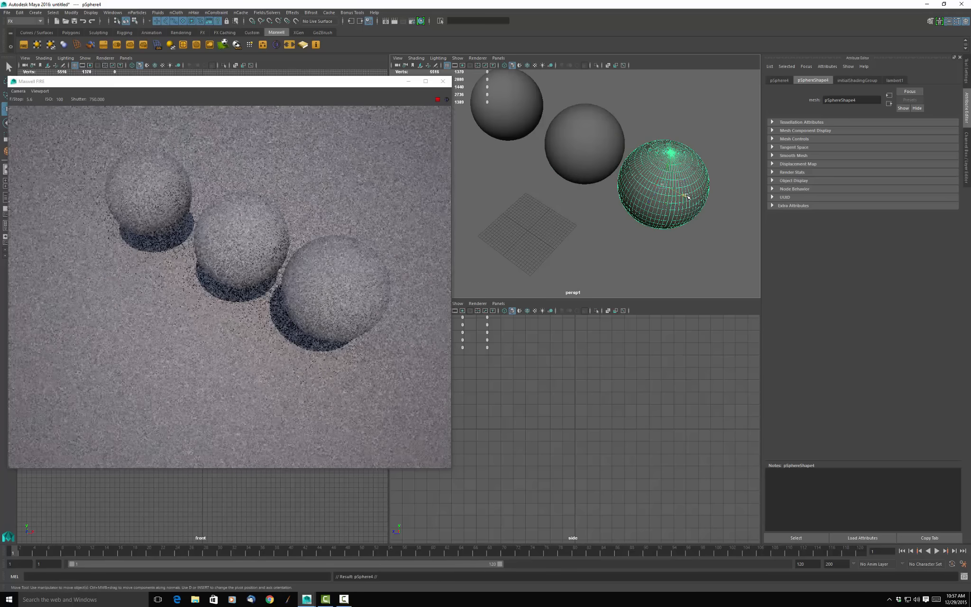
# Step: Move the selected duplicate sphere to the near end of the row as the fourth sphere and shift the Maxwell FIRE window off the top view
pyautogui.moveTo(687, 201); pyautogui.dragTo(767, 276)
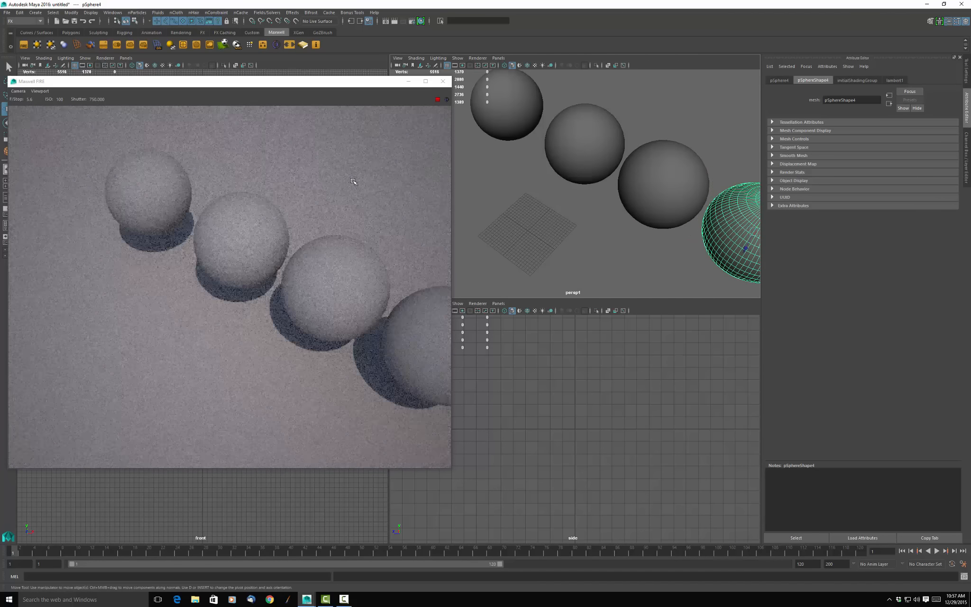
pyautogui.keyDown('alt'); pyautogui.moveTo(607, 214); pyautogui.dragTo(607, 190, button='middle'); pyautogui.keyUp('alt')
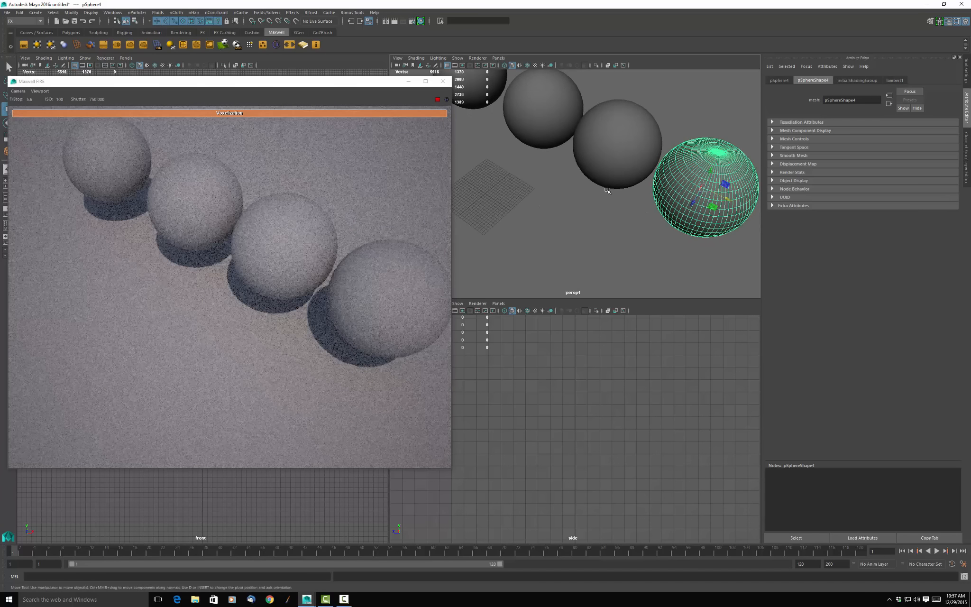
pyautogui.moveTo(310, 84); pyautogui.dragTo(315, 182)
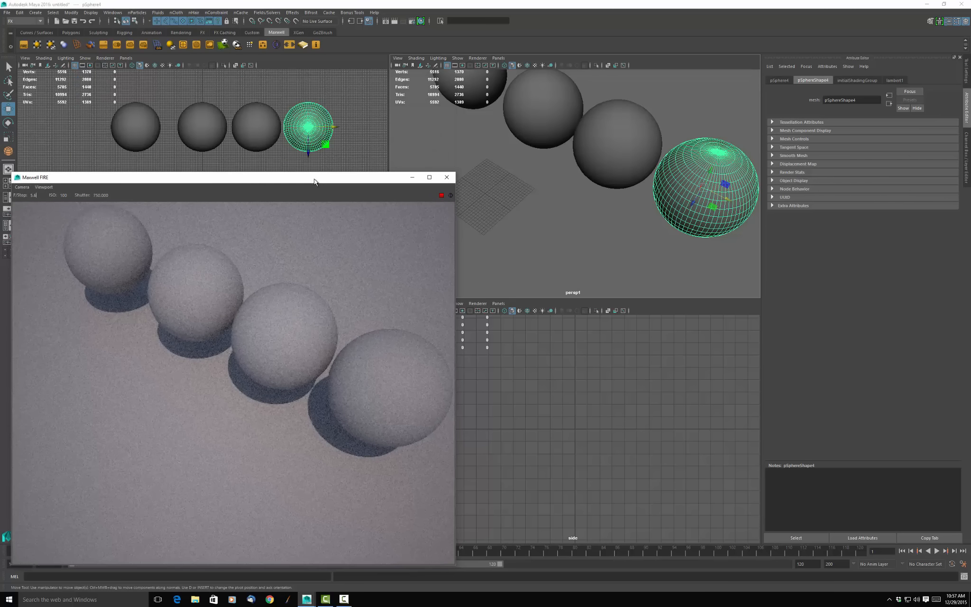
# Step: Assign a new Maxwell Layered Material to the first, farthest sphere in the row and name it agsMAT
pyautogui.click(470, 100)
pyautogui.click(472, 92)
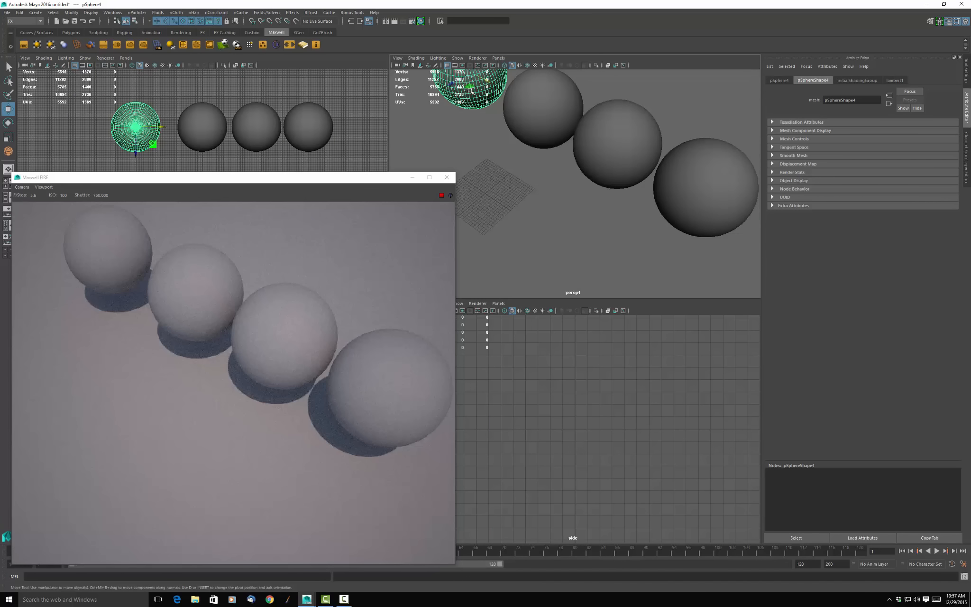
pyautogui.rightClick(472, 91)
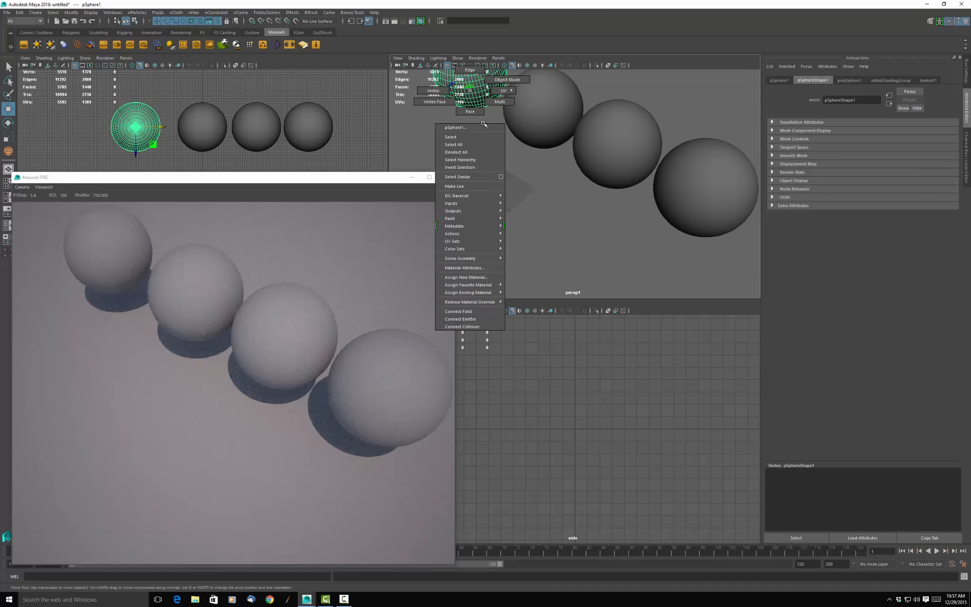
pyautogui.click(486, 276)
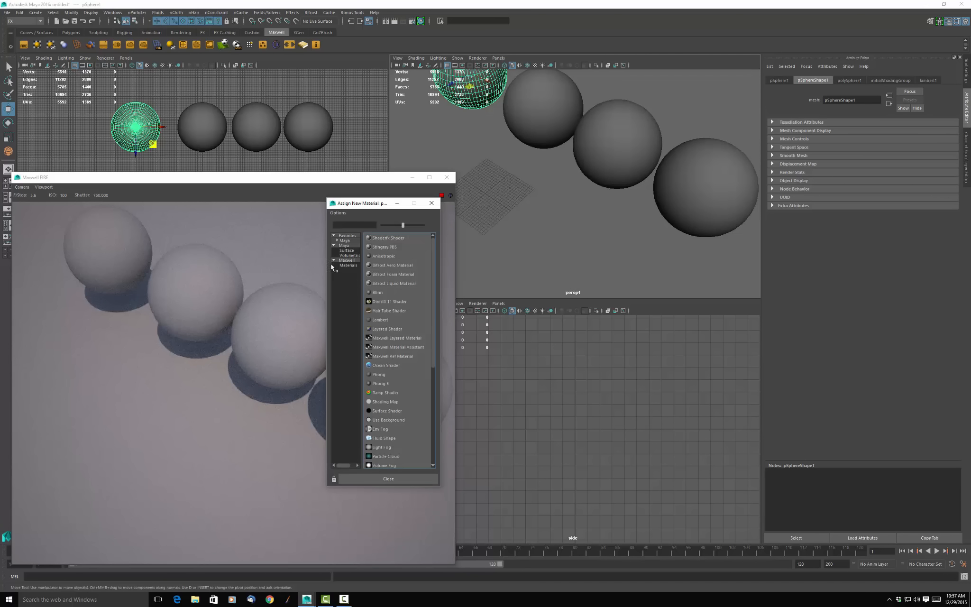
pyautogui.click(399, 237)
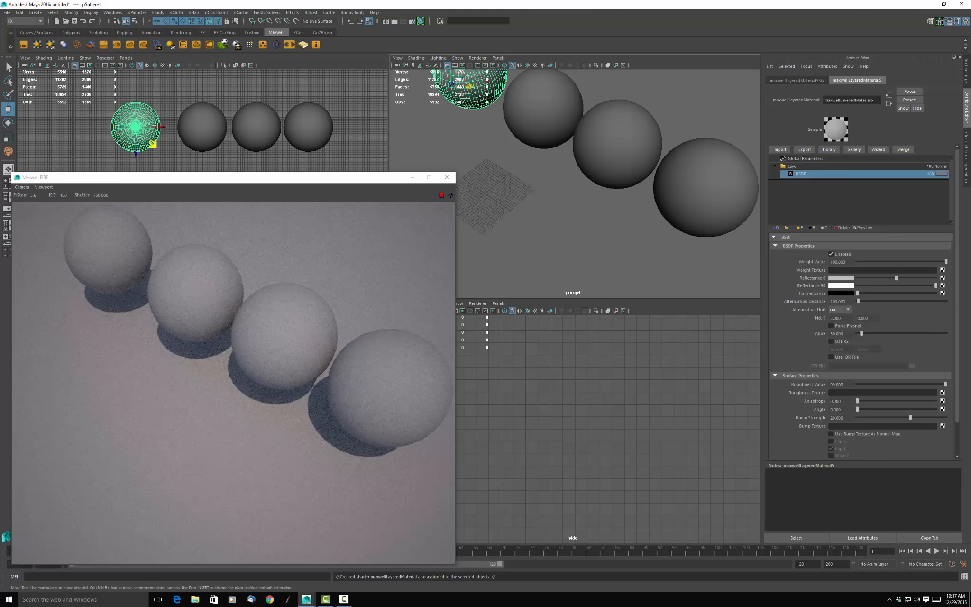
pyautogui.moveTo(879, 100); pyautogui.dragTo(806, 105)
pyautogui.write('agsMAT')
pyautogui.press('Return')
# Step: Assign a new Maxwell Layered Material to the second sphere and name it HGMAT
pyautogui.click(555, 101)
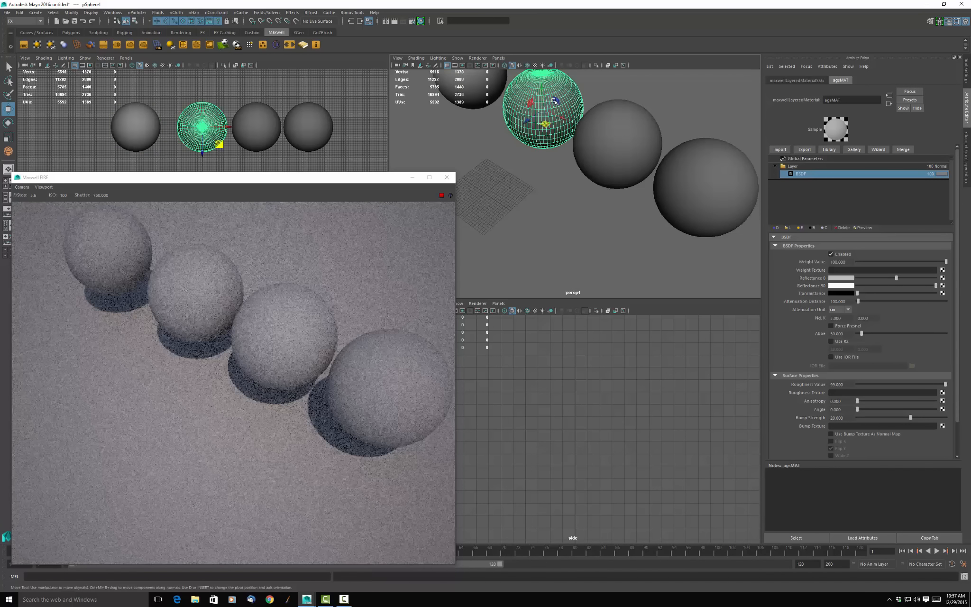
pyautogui.rightClick(545, 83)
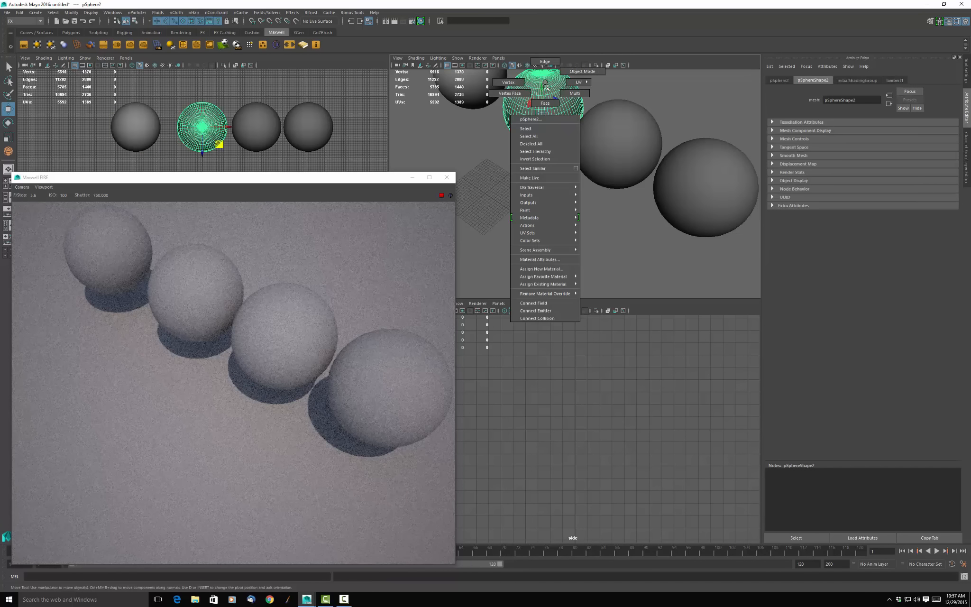
pyautogui.click(552, 269)
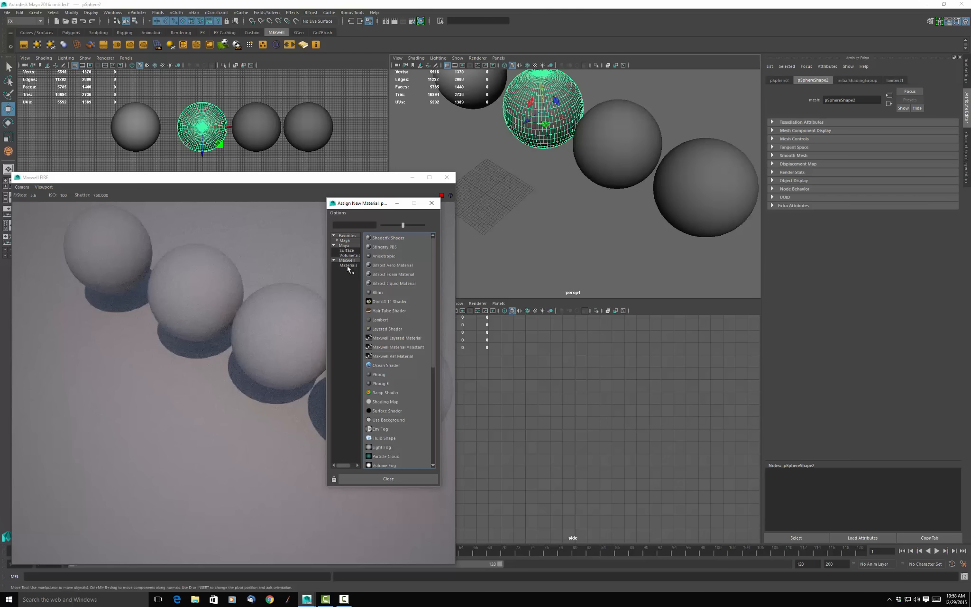
pyautogui.click(348, 265)
pyautogui.click(386, 247)
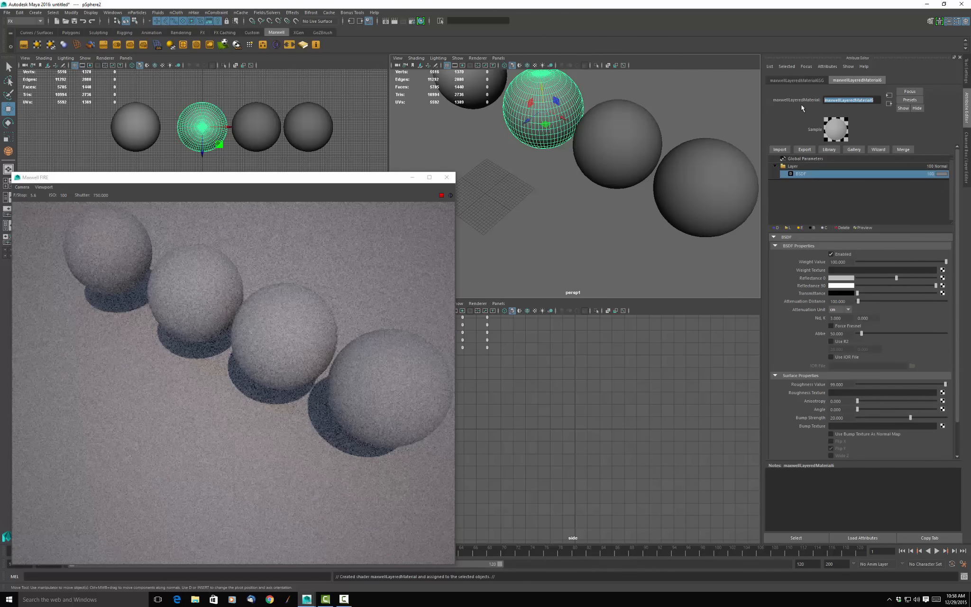
pyautogui.write('HGMAT')
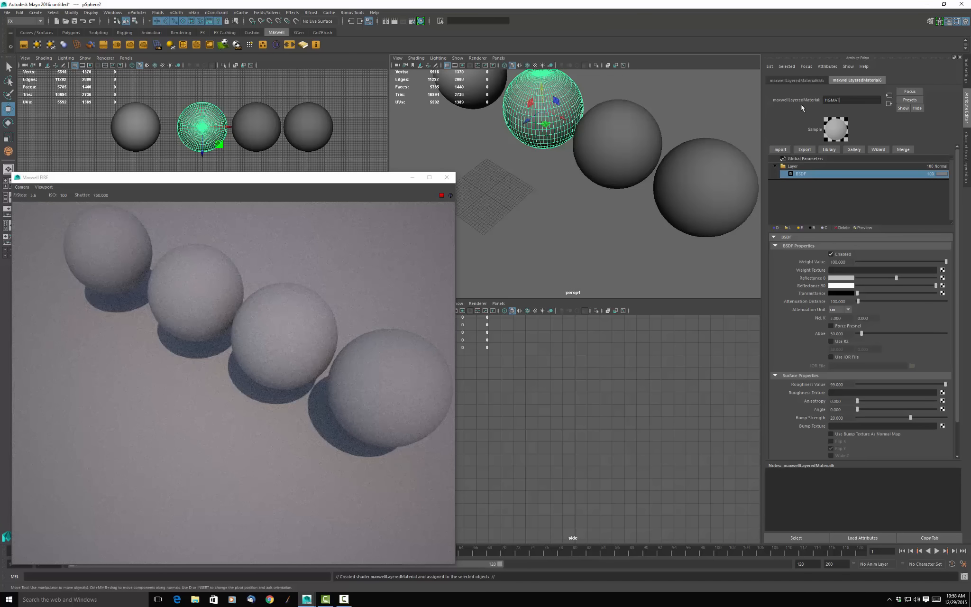
pyautogui.press('Return')
# Step: Assign a new Maxwell Layered Material to the third sphere and name it LGMAT
pyautogui.click(622, 141)
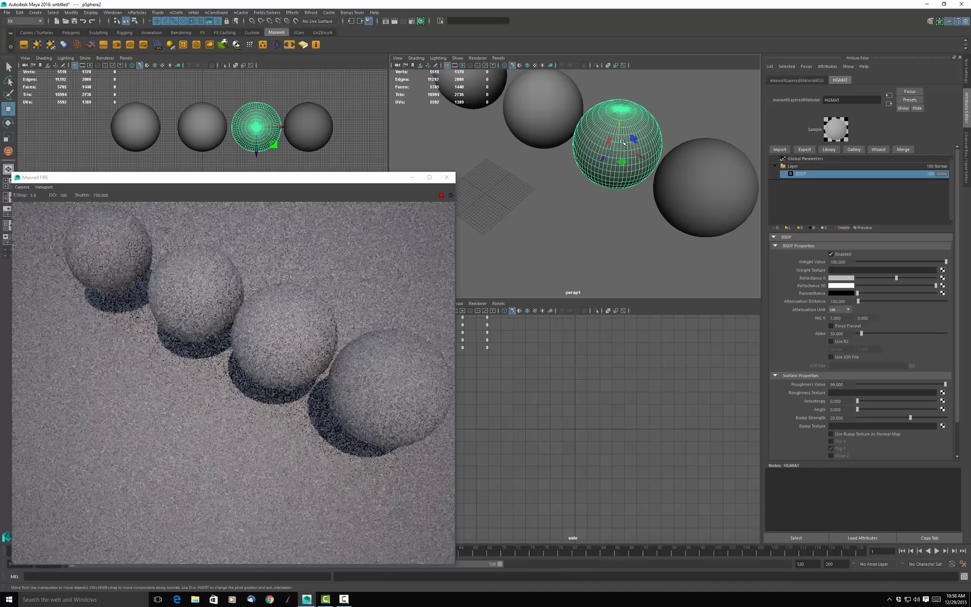
pyautogui.click(598, 147)
pyautogui.moveTo(596, 148); pyautogui.dragTo(598, 333, button='right')
pyautogui.click(347, 265)
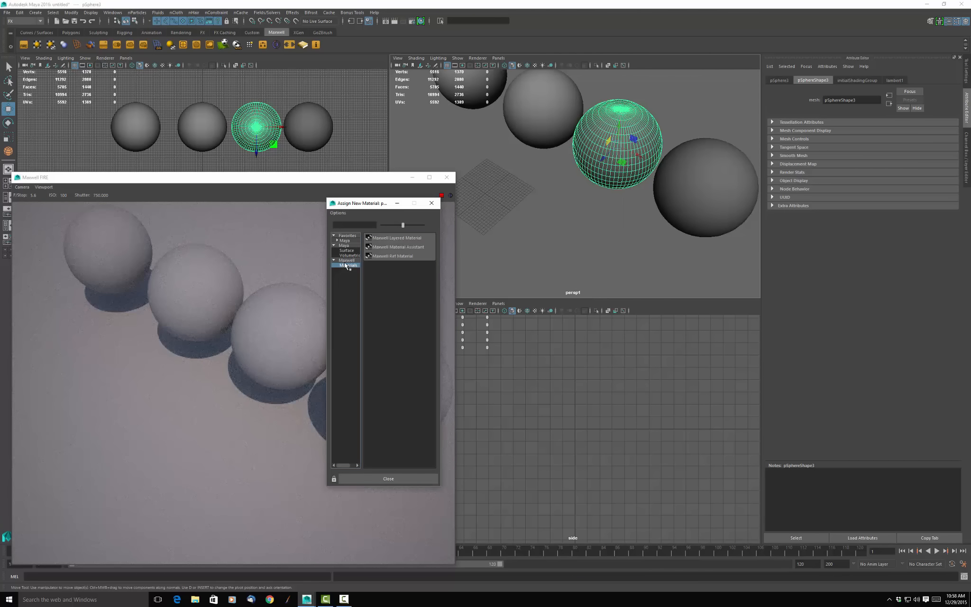
pyautogui.click(397, 238)
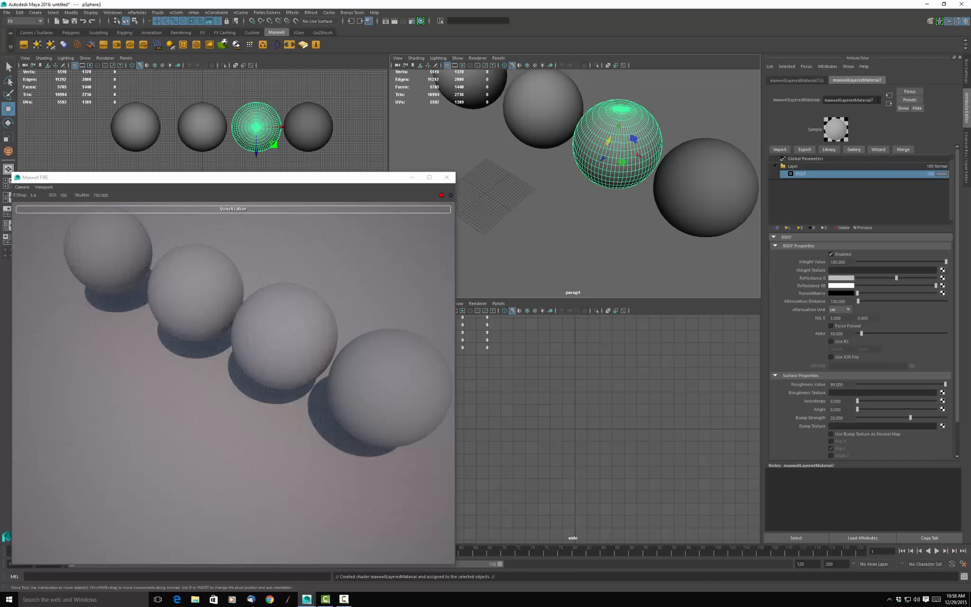
pyautogui.write('L')
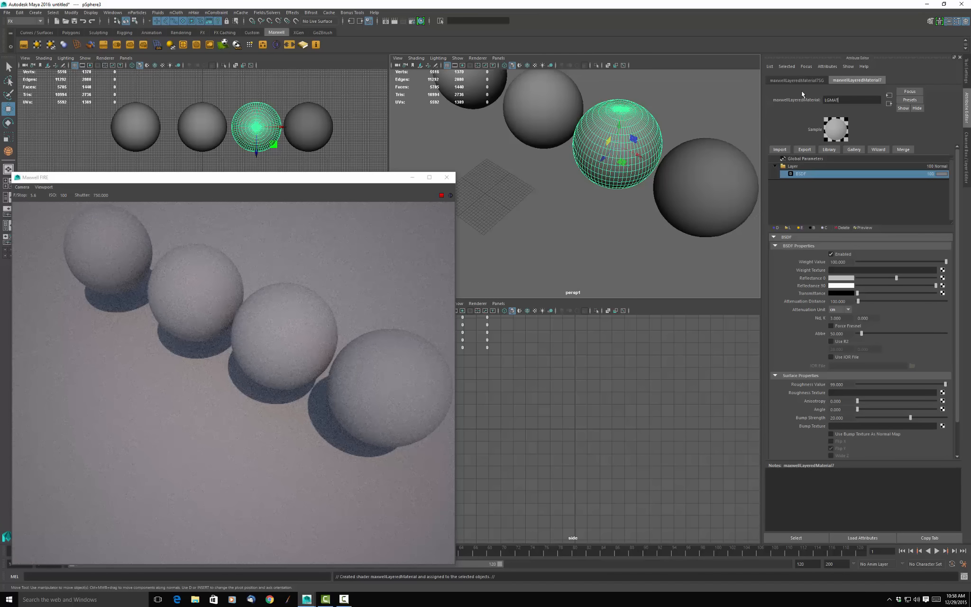
pyautogui.write('GMAT')
pyautogui.press('Return')
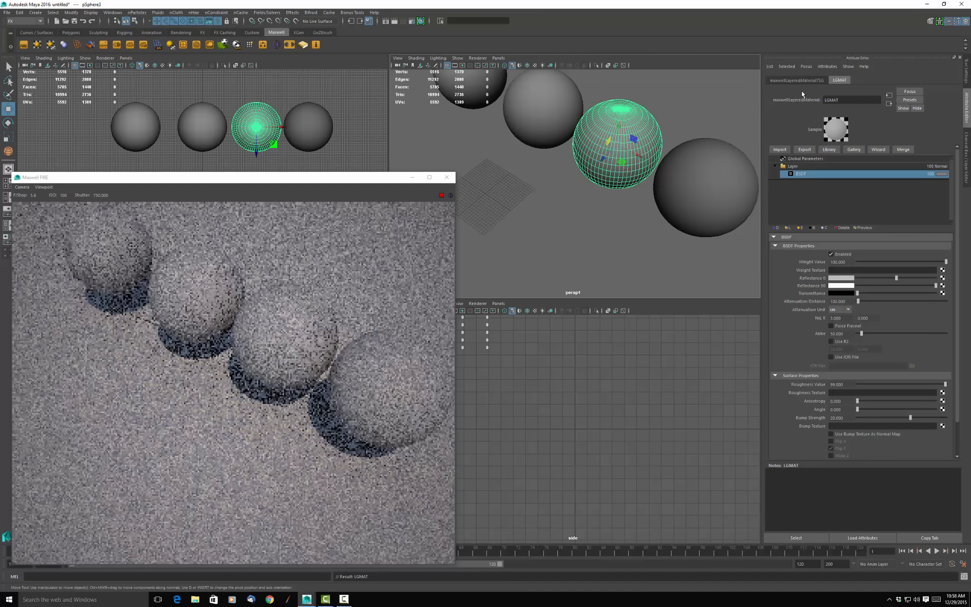
# Step: Assign a new Maxwell Layered Material to the fourth, nearest sphere and name it FrostedMAT
pyautogui.click(686, 179)
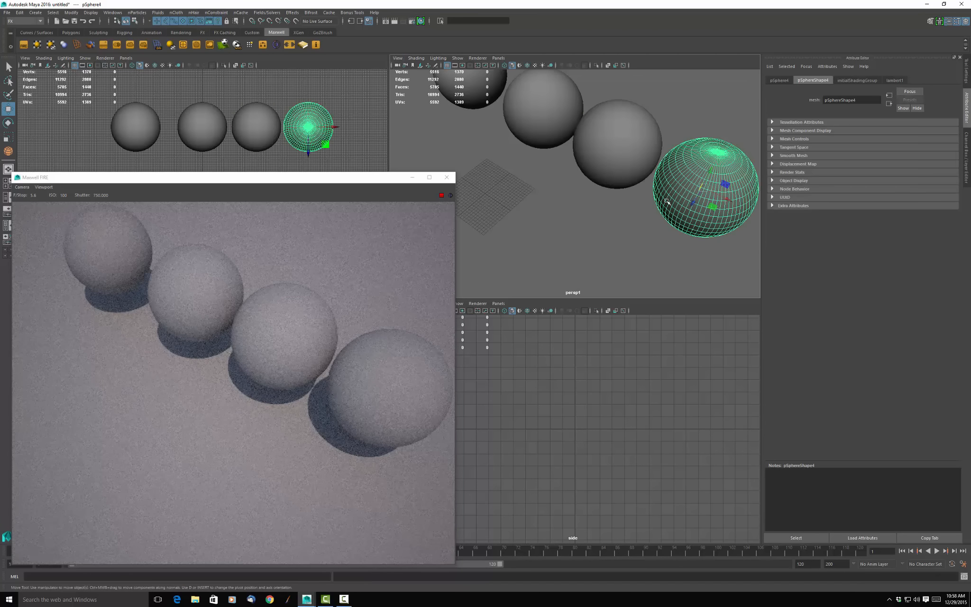
pyautogui.moveTo(686, 171); pyautogui.dragTo(682, 360, button='right')
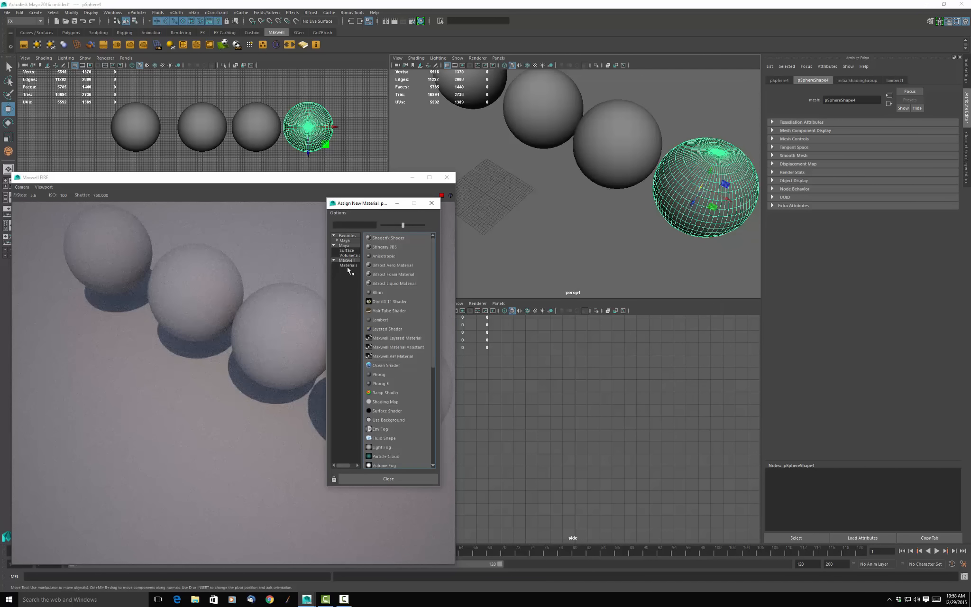
pyautogui.click(348, 266)
pyautogui.click(405, 239)
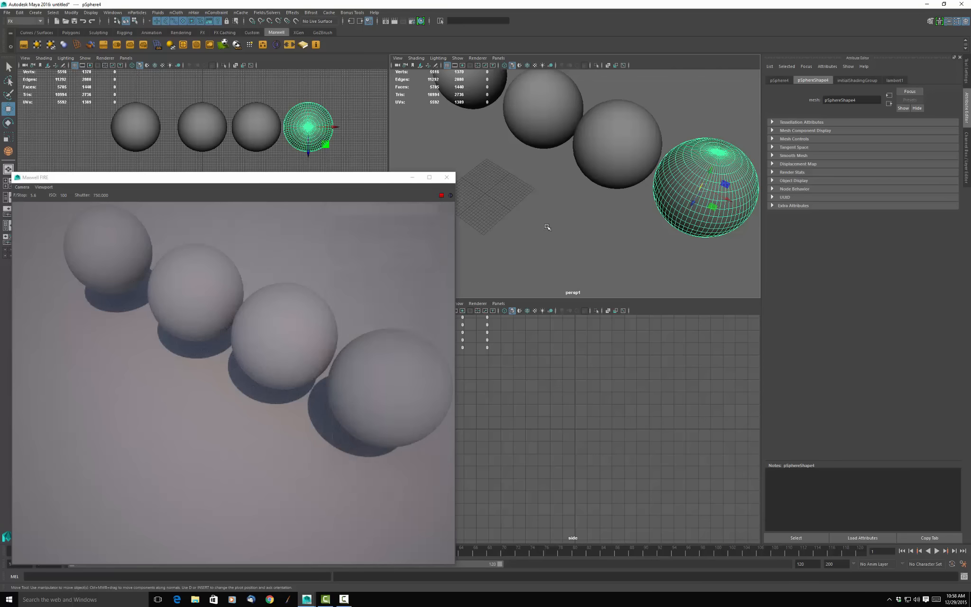
pyautogui.moveTo(860, 104); pyautogui.dragTo(812, 103)
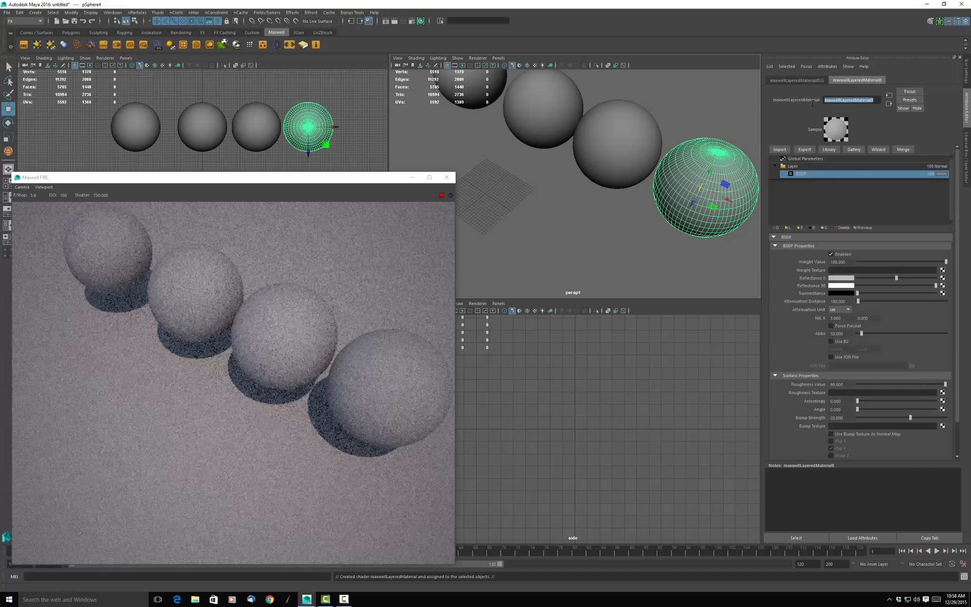
pyautogui.write('Frosted')
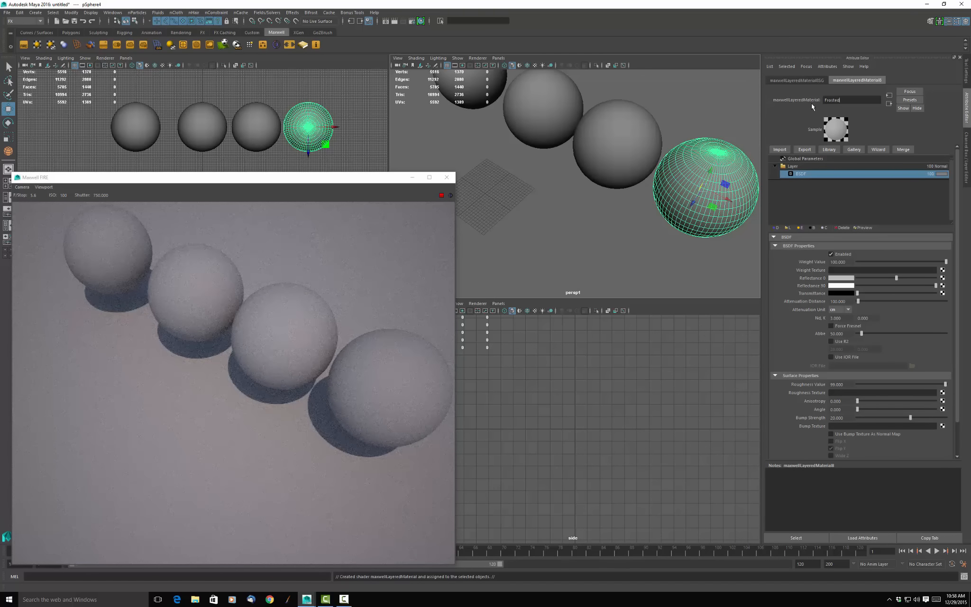
pyautogui.write('MAT')
pyautogui.press('Return')
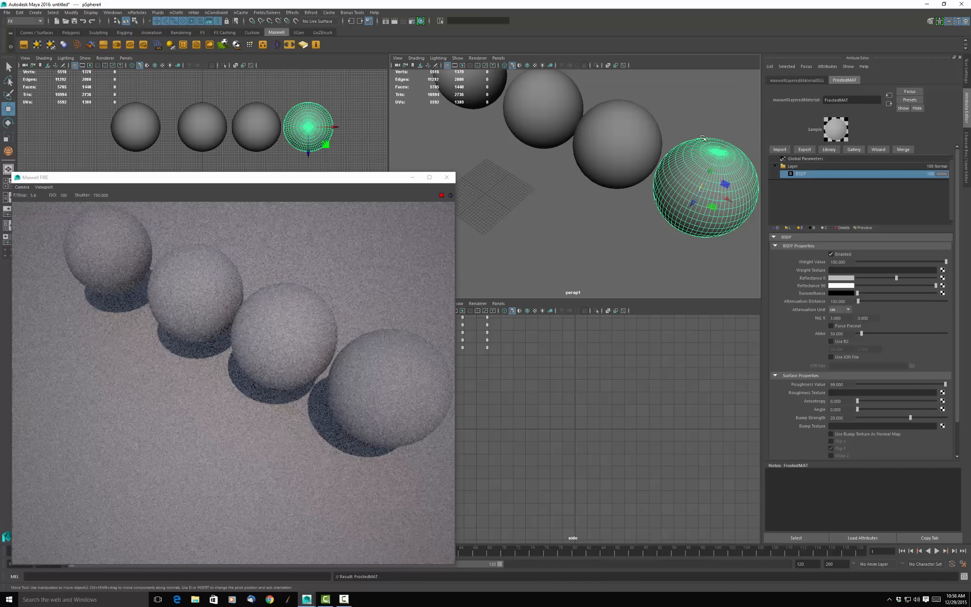
# Step: Configure the Material Wizard for the first sphere's agsMAT with the AGS preset, 13% reflectivity and the Normal type
pyautogui.click(473, 91)
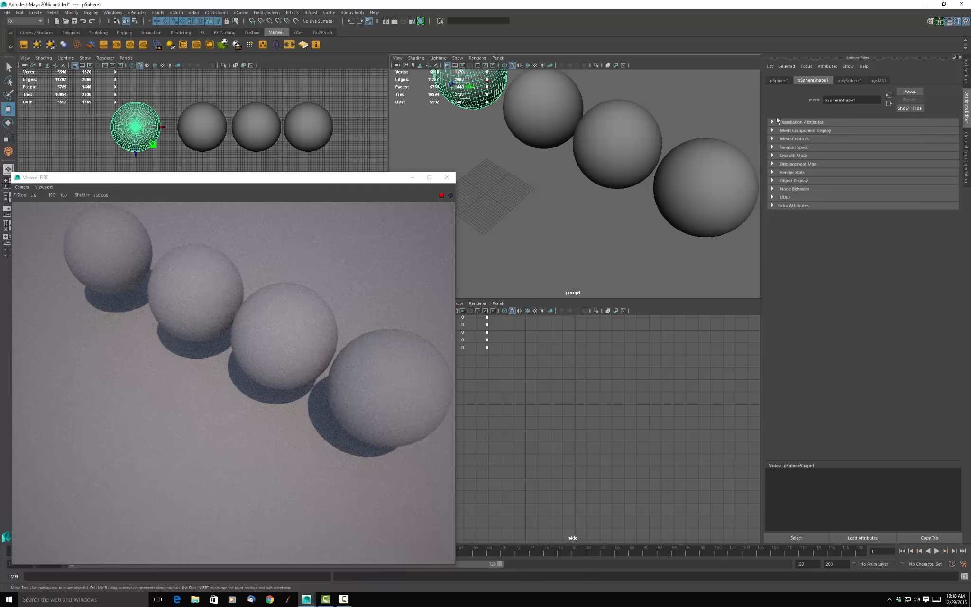
pyautogui.click(875, 82)
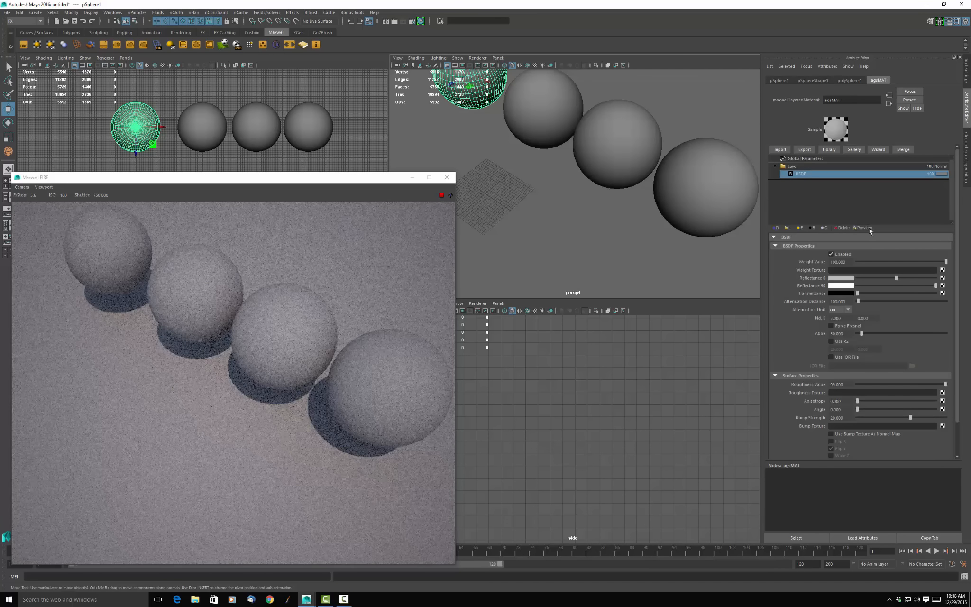
pyautogui.click(878, 150)
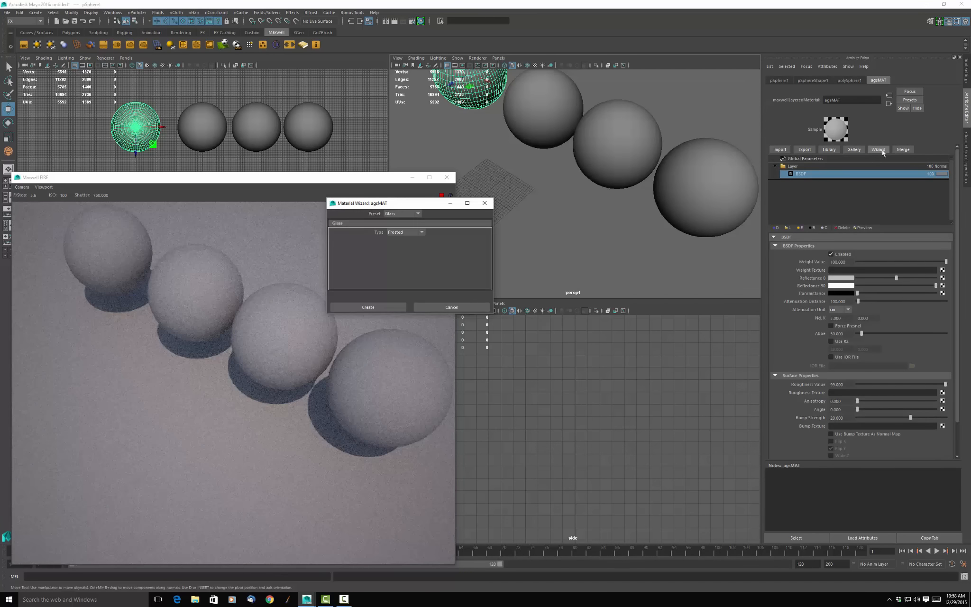
pyautogui.click(418, 214)
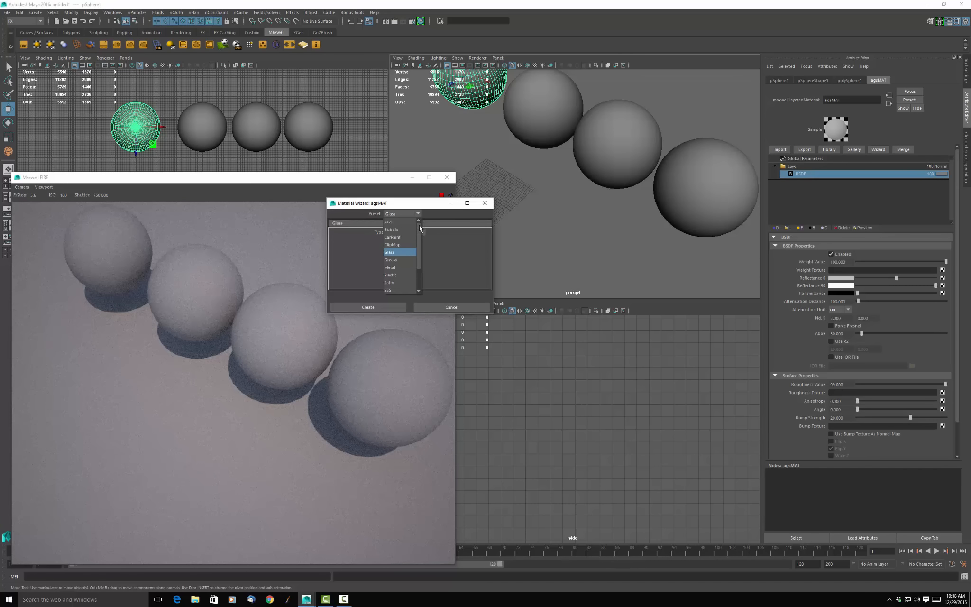
pyautogui.click(393, 223)
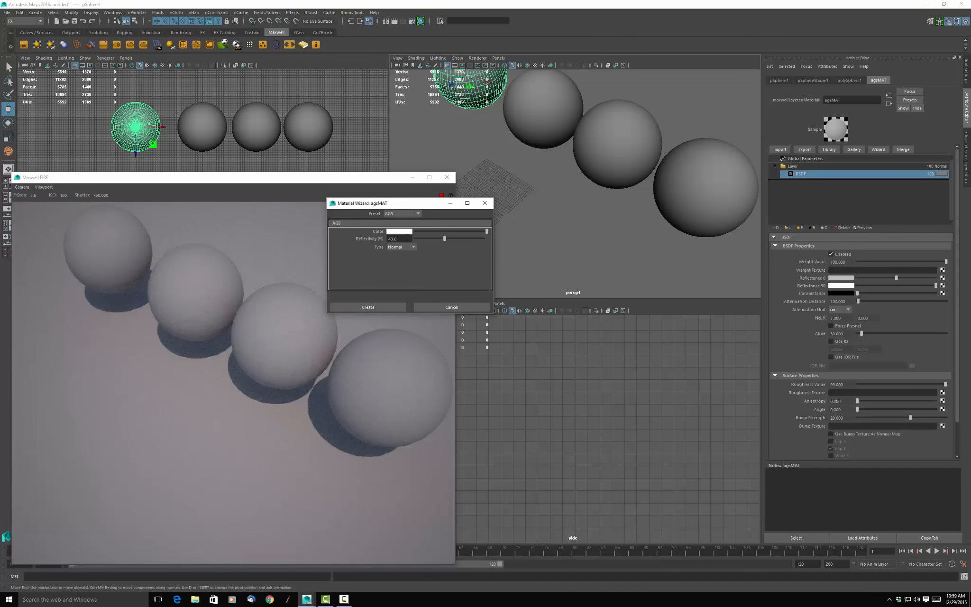
pyautogui.moveTo(372, 239); pyautogui.dragTo(367, 240)
pyautogui.write('13')
pyautogui.click(413, 247)
pyautogui.click(413, 249)
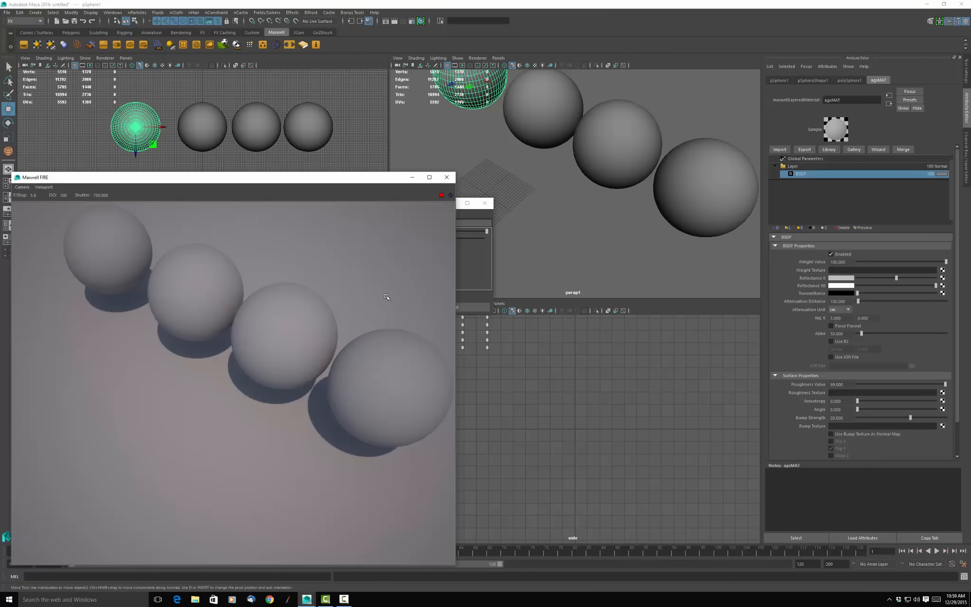
# Step: Configure the second sphere's HGMAT with the Material Wizard's Glass preset set to the High Grade type
pyautogui.click(536, 99)
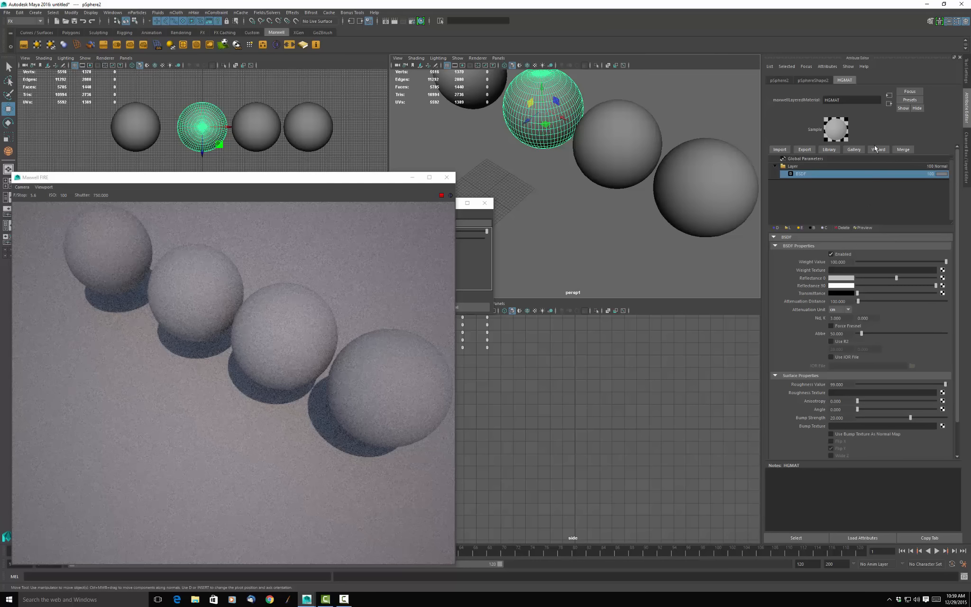
pyautogui.click(876, 150)
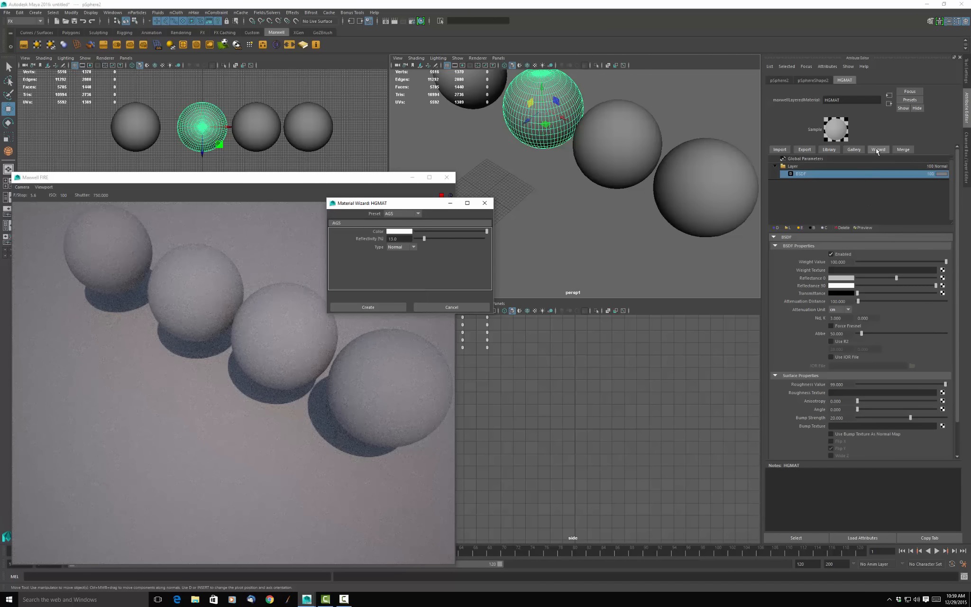
pyautogui.click(418, 214)
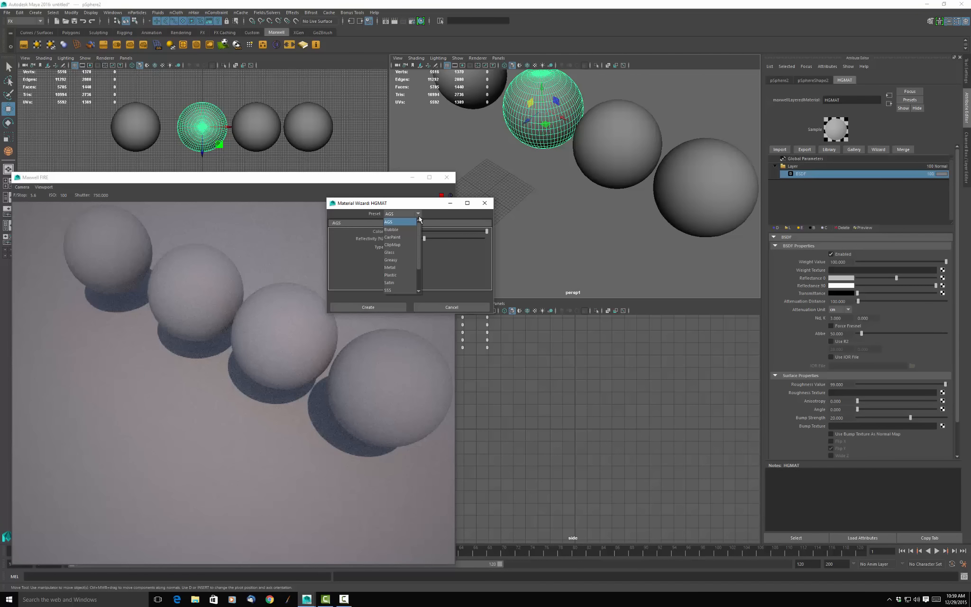
pyautogui.click(396, 252)
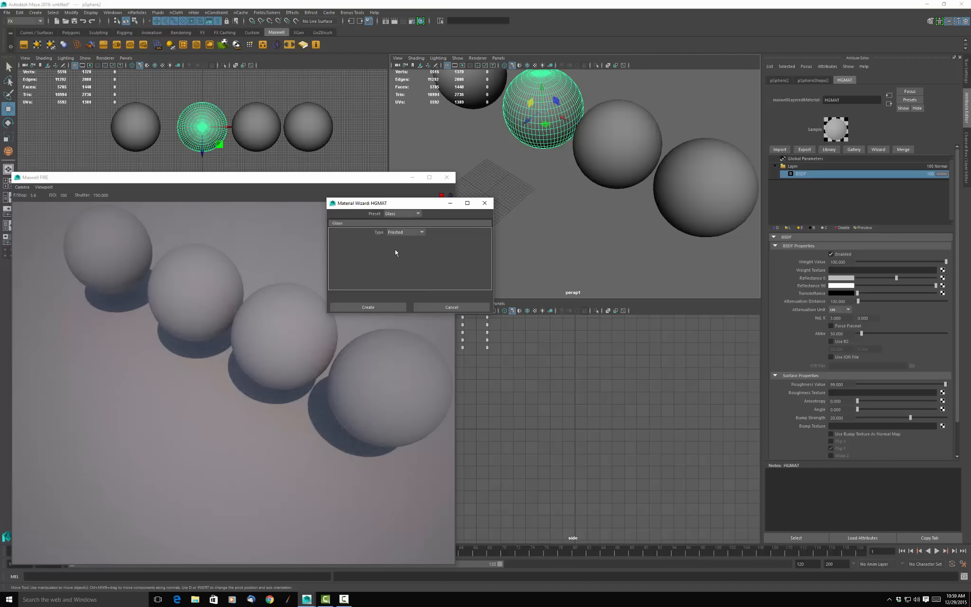
pyautogui.click(422, 233)
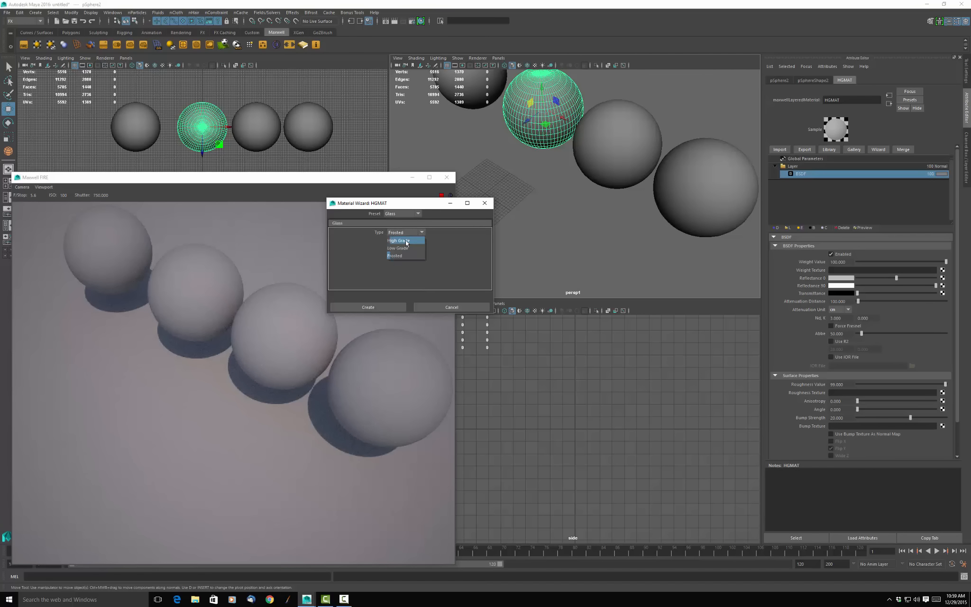
pyautogui.click(406, 241)
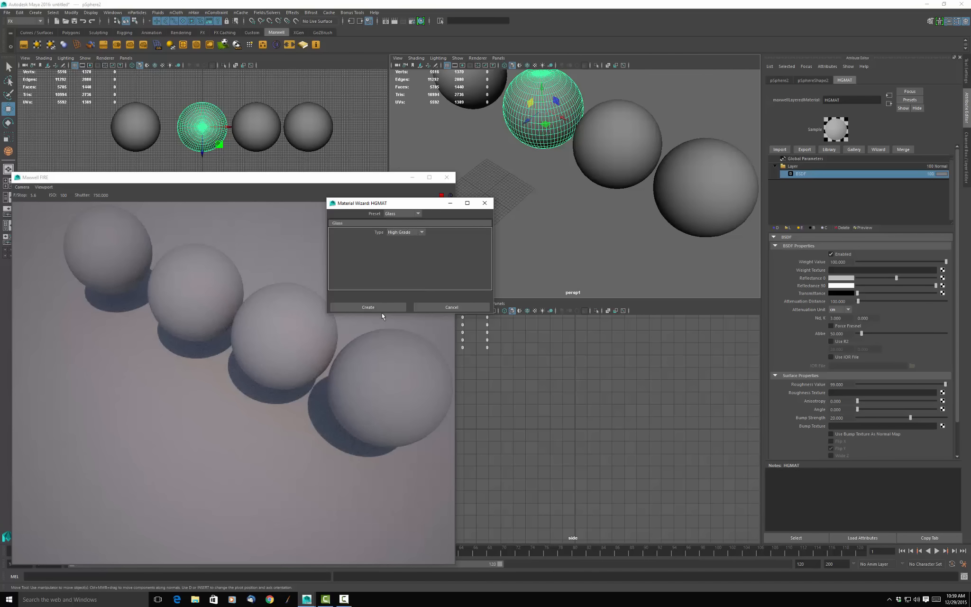
pyautogui.click(383, 307)
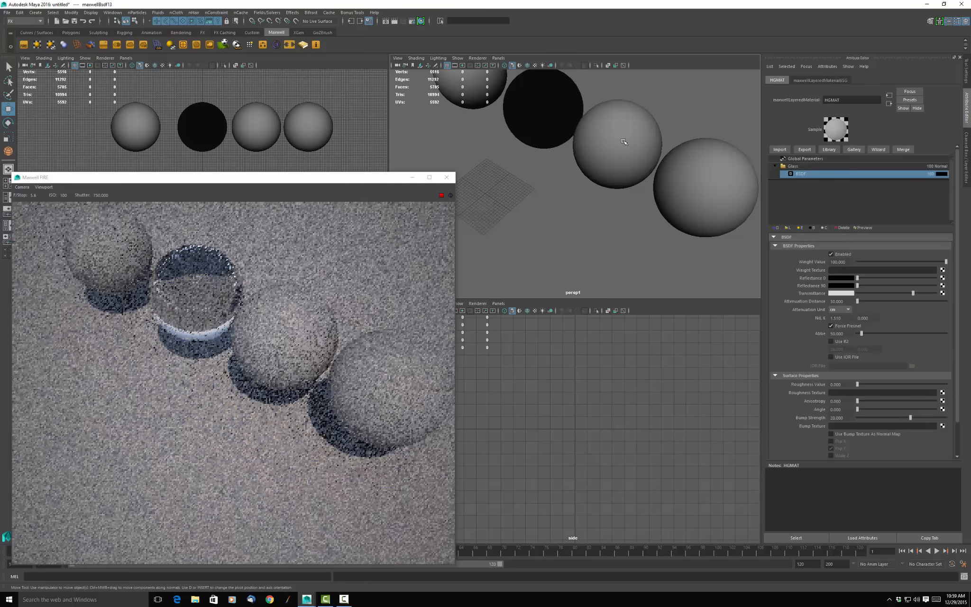
# Step: Configure the third sphere's LGMAT with the Material Wizard's Glass preset set to the Low Grade type
pyautogui.click(611, 142)
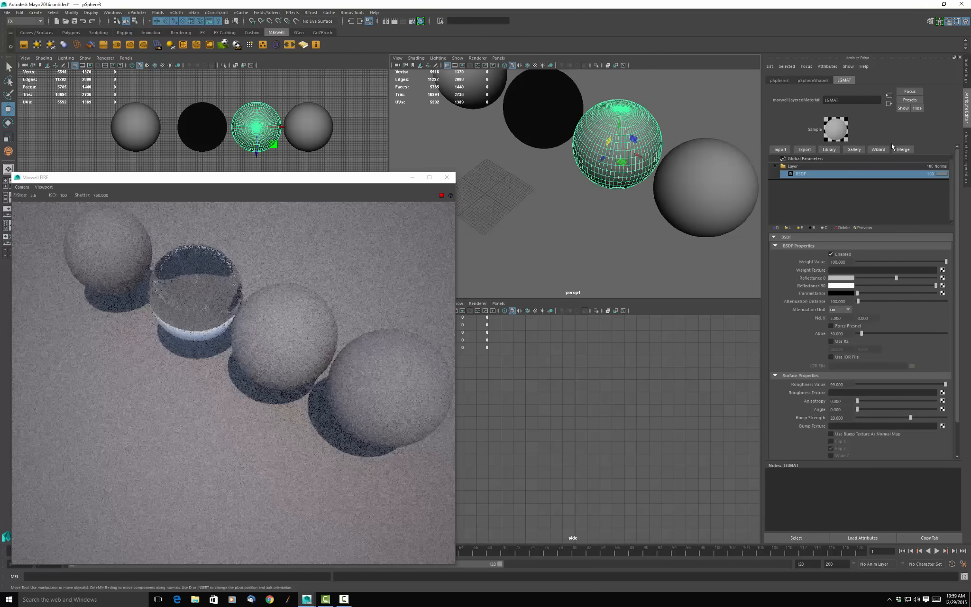
pyautogui.click(877, 149)
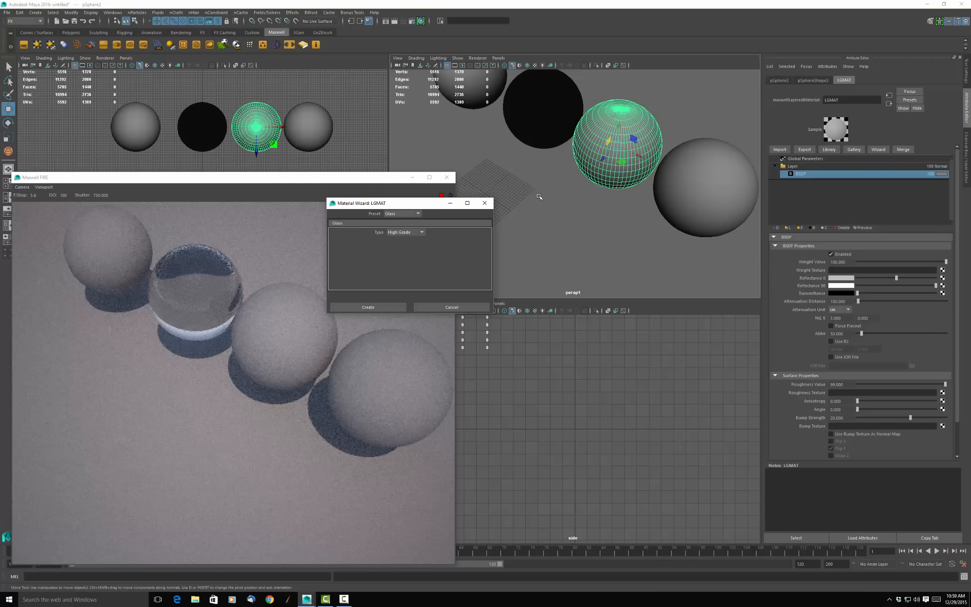
pyautogui.click(422, 232)
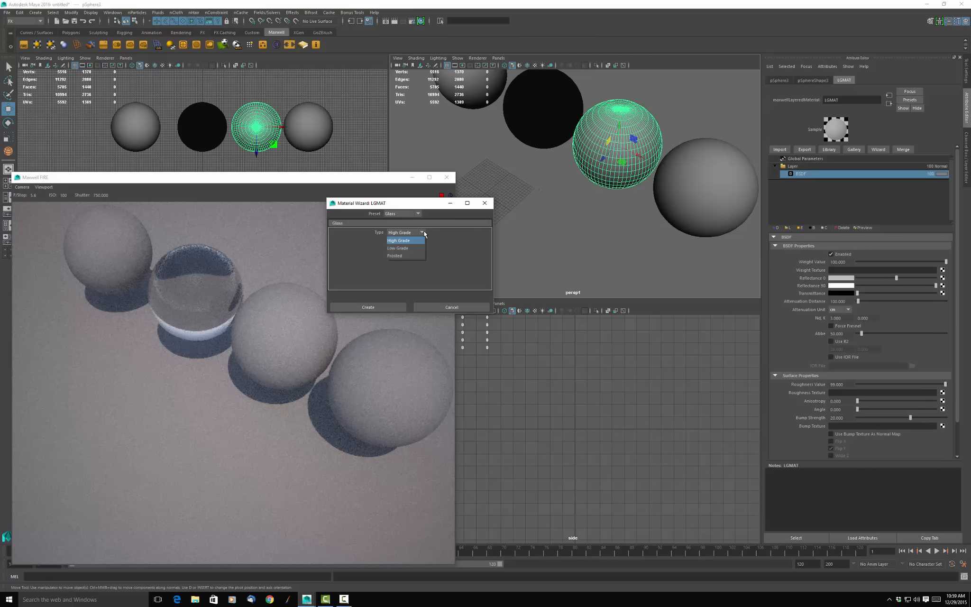
pyautogui.click(408, 248)
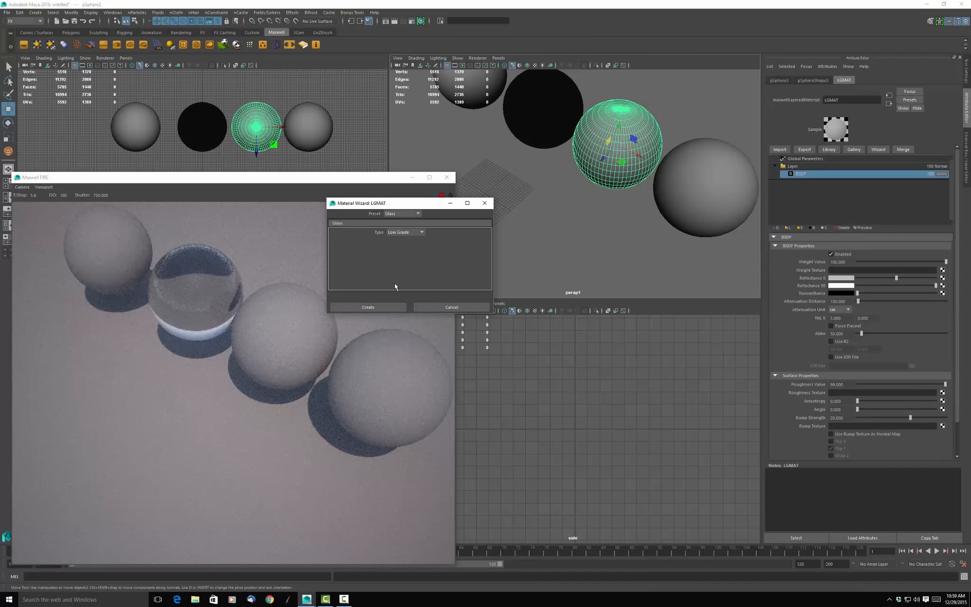
pyautogui.click(377, 310)
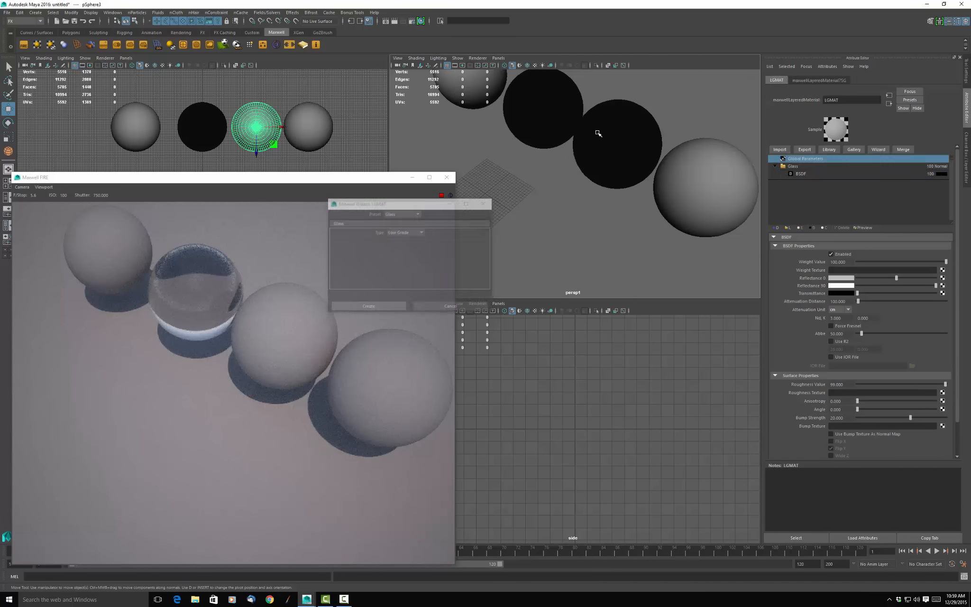
# Step: Configure the nearest sphere's FrostedMAT with the Material Wizard's Glass preset set to the Frosted type
pyautogui.click(707, 169)
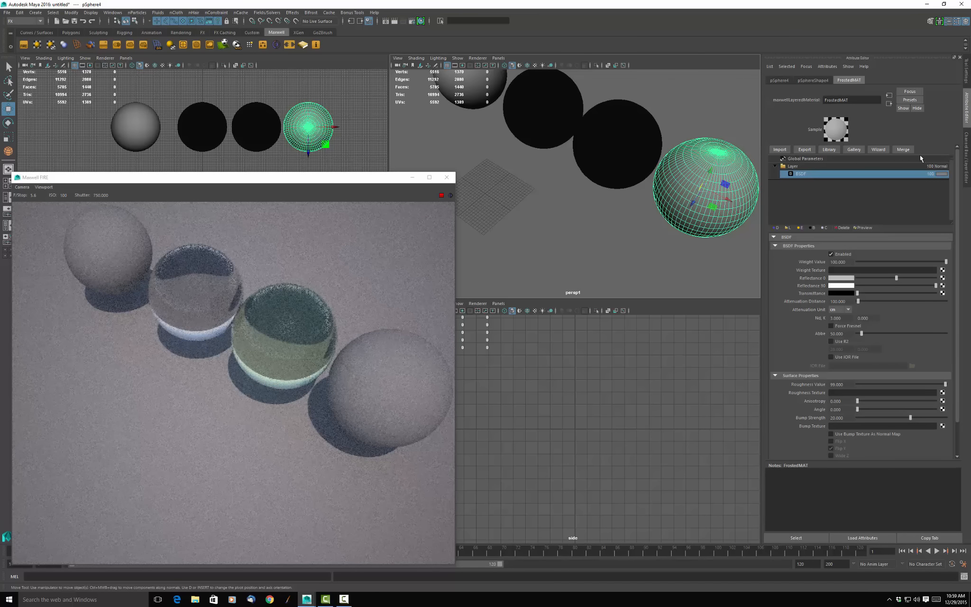
pyautogui.click(882, 151)
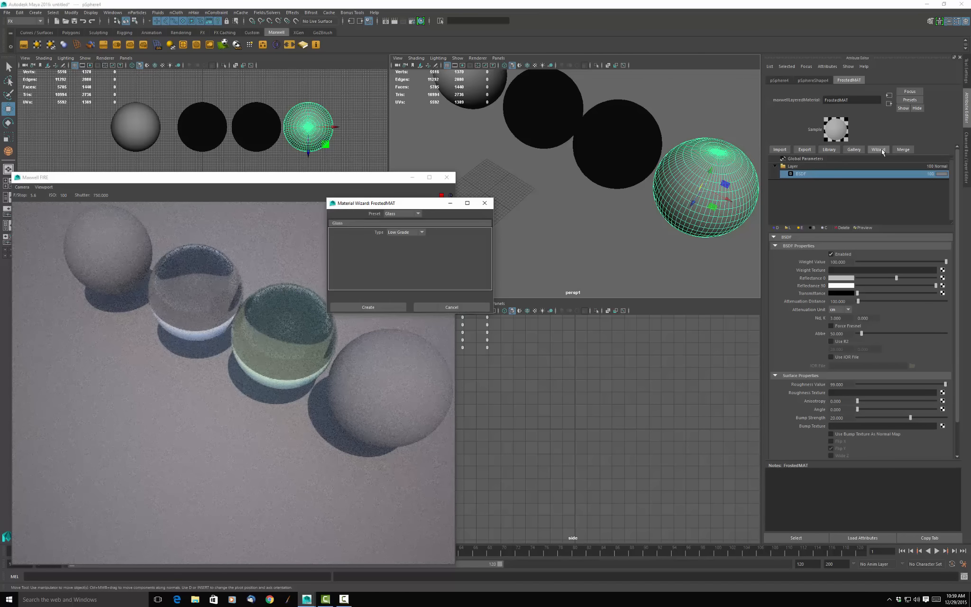
pyautogui.click(421, 233)
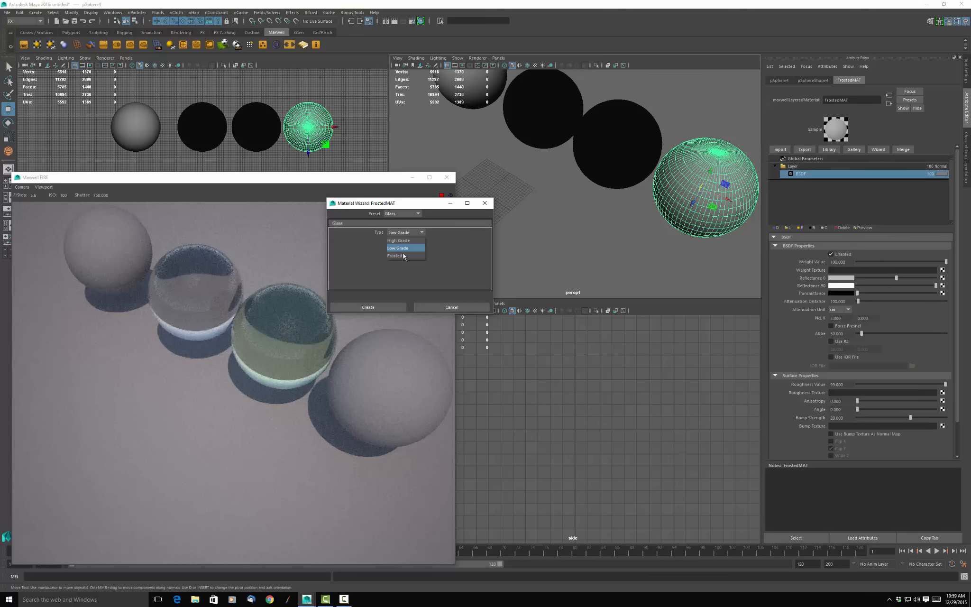
pyautogui.click(401, 256)
pyautogui.click(388, 308)
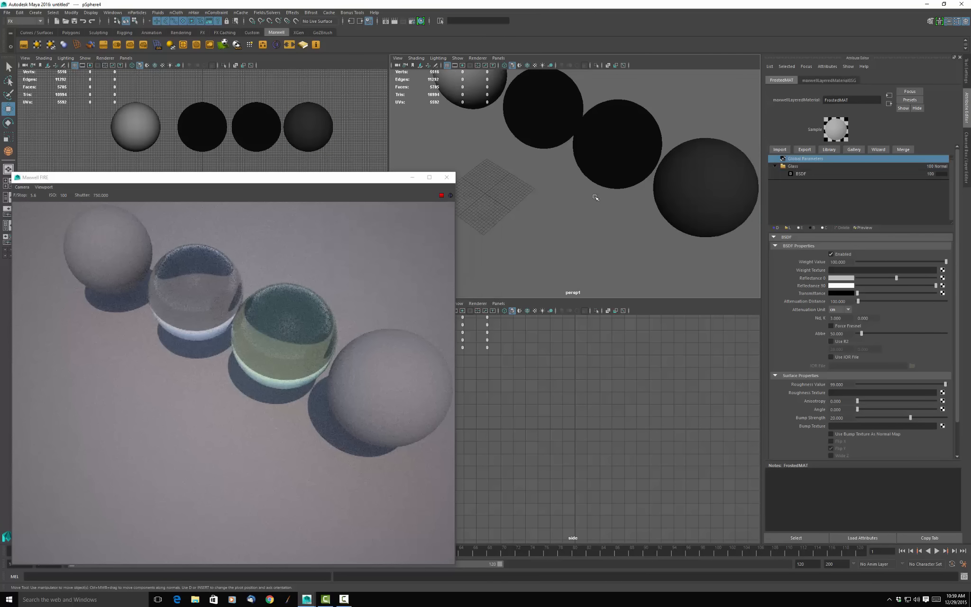
# Step: Create the first sphere's agsMAT from the Material Wizard's AGS preset with 13% reflectivity and the Normal type
pyautogui.click(469, 76)
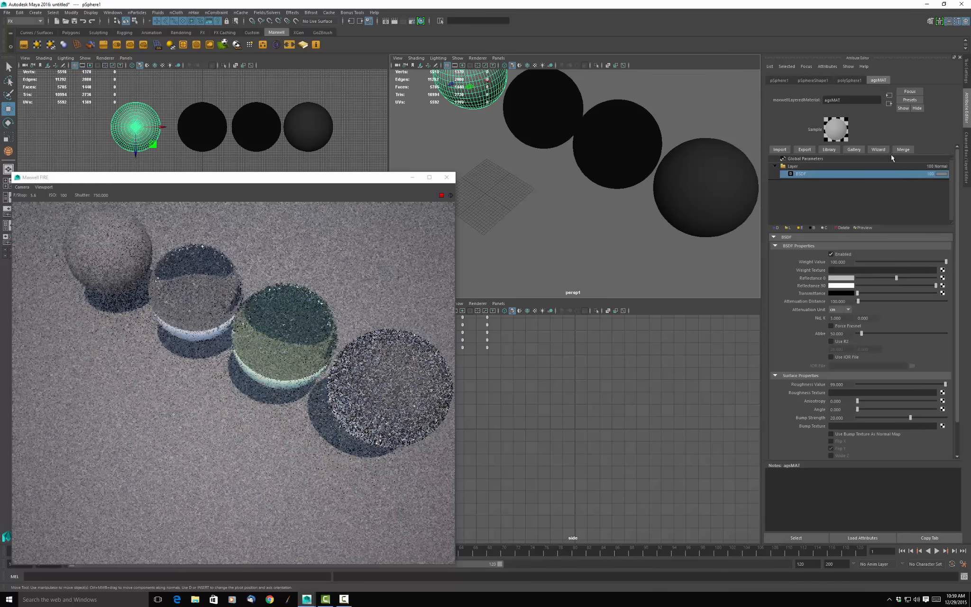
pyautogui.click(877, 150)
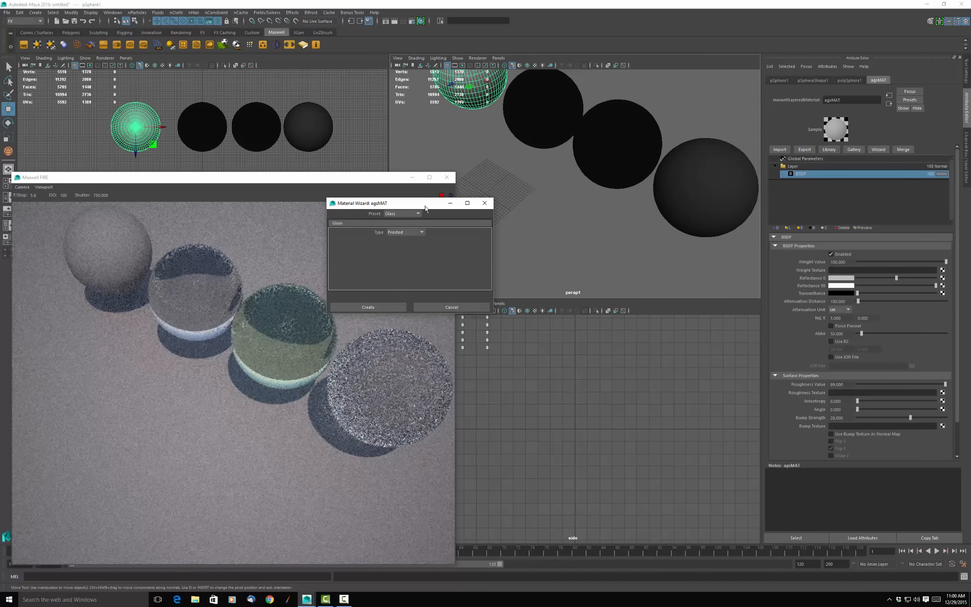
pyautogui.click(402, 214)
pyautogui.click(402, 222)
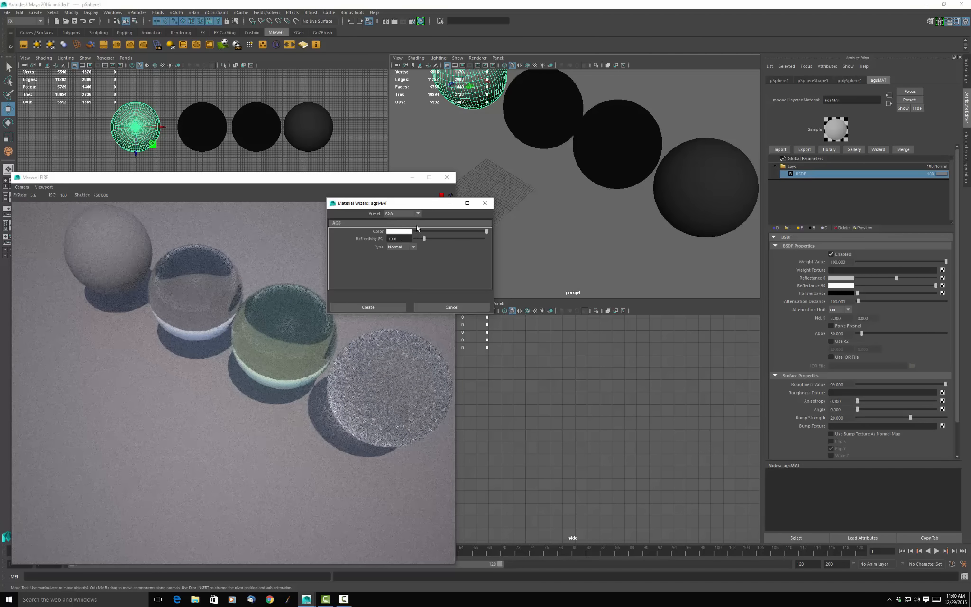
pyautogui.click(379, 308)
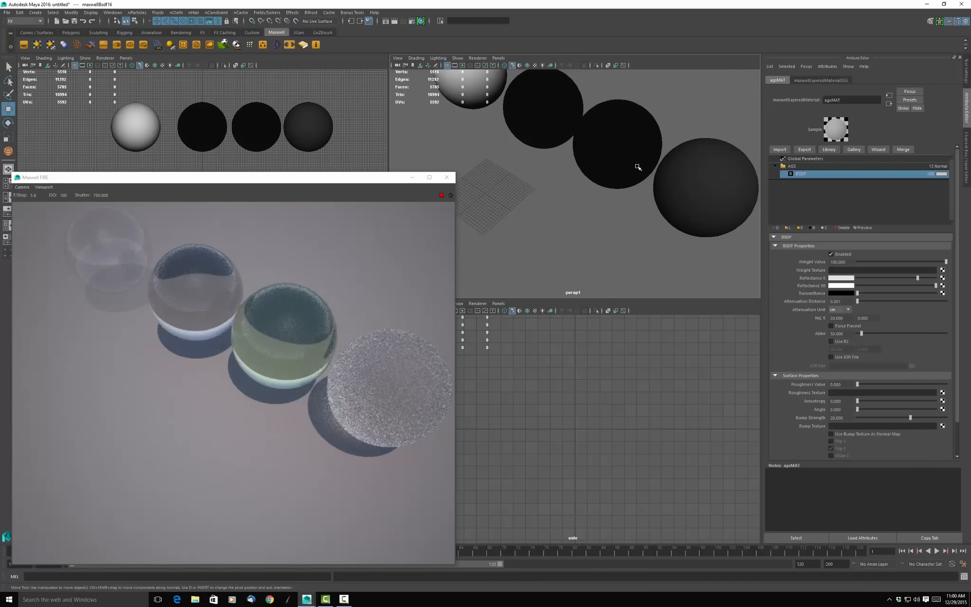
pyautogui.moveTo(378, 182)
pyautogui.mouseDown()
pyautogui.moveTo(435, 169)
pyautogui.moveTo(390, 186)
pyautogui.mouseUp()
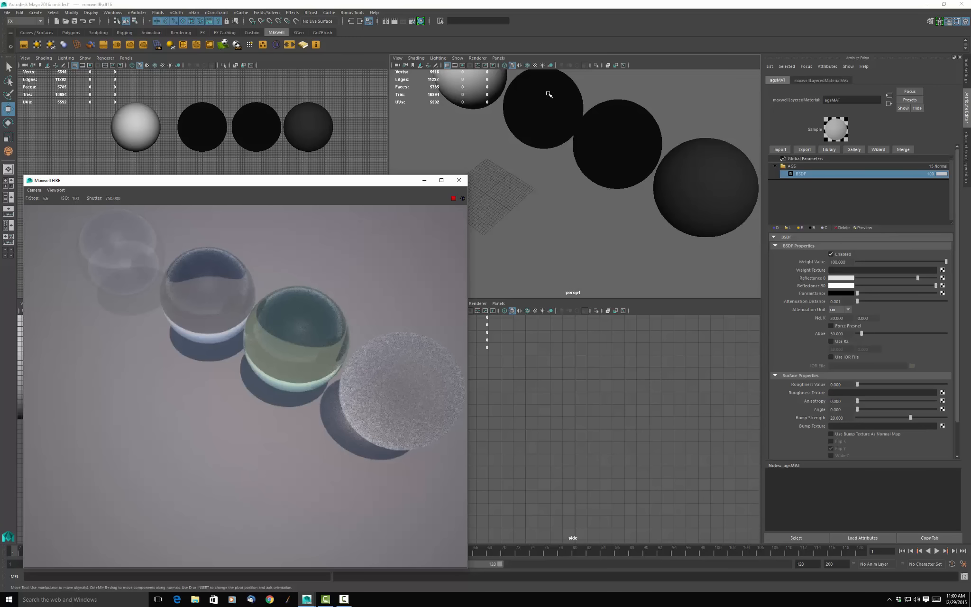
pyautogui.click(535, 100)
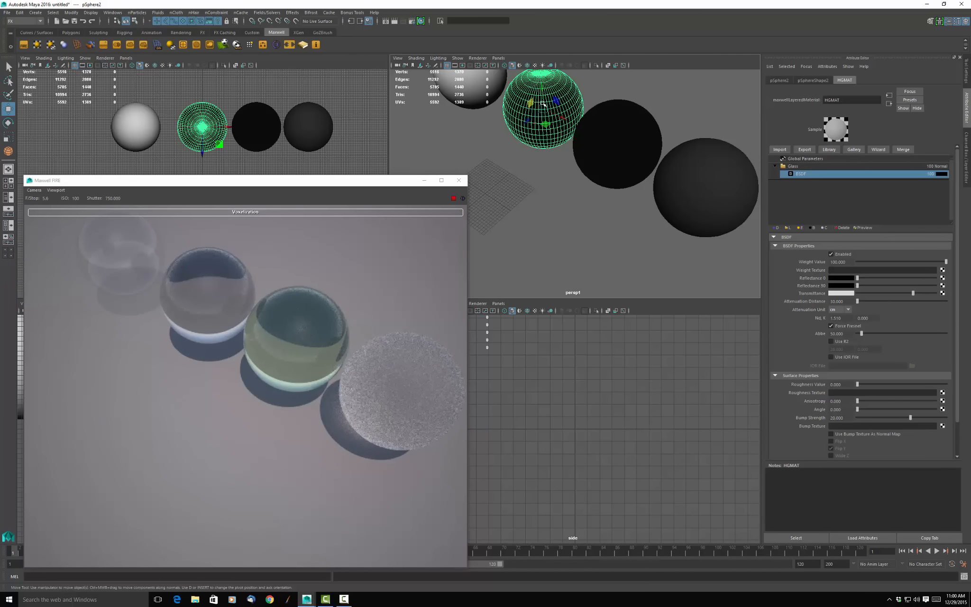
pyautogui.click(530, 192)
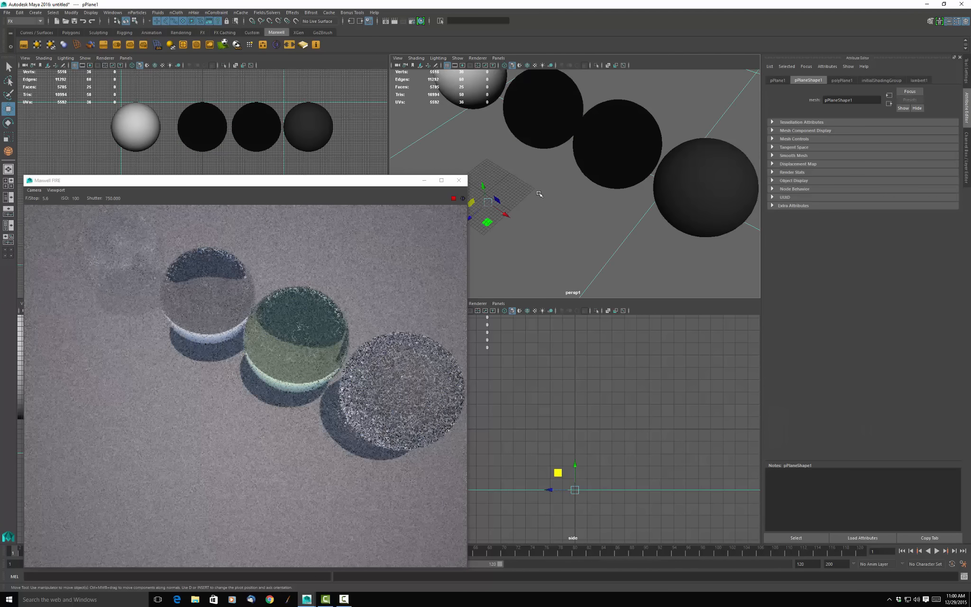
# Step: Move the render window clear of the top view, then duplicate the AGS sphere and place the copy in front of the original
pyautogui.click(468, 78)
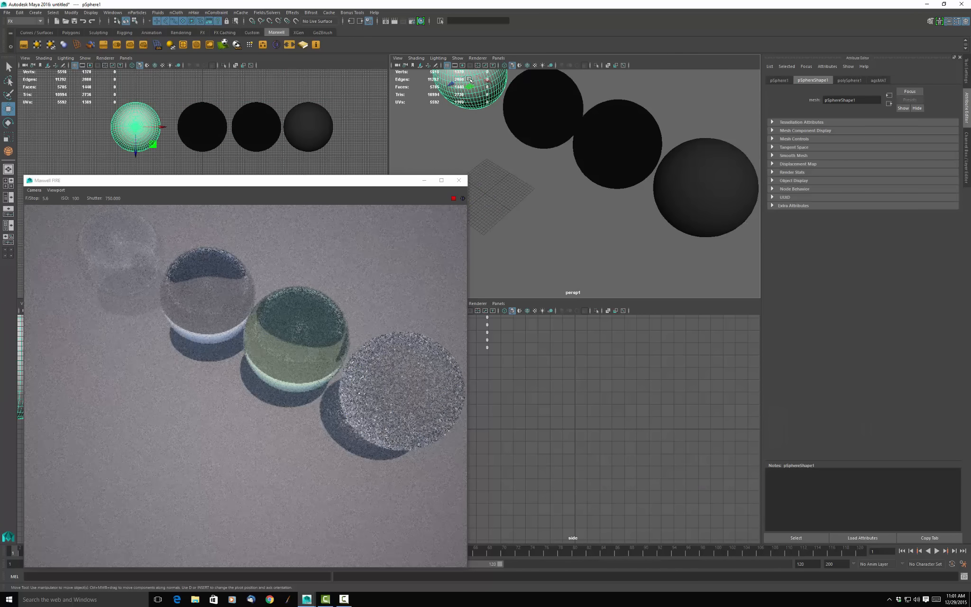
pyautogui.moveTo(363, 182); pyautogui.dragTo(337, 316)
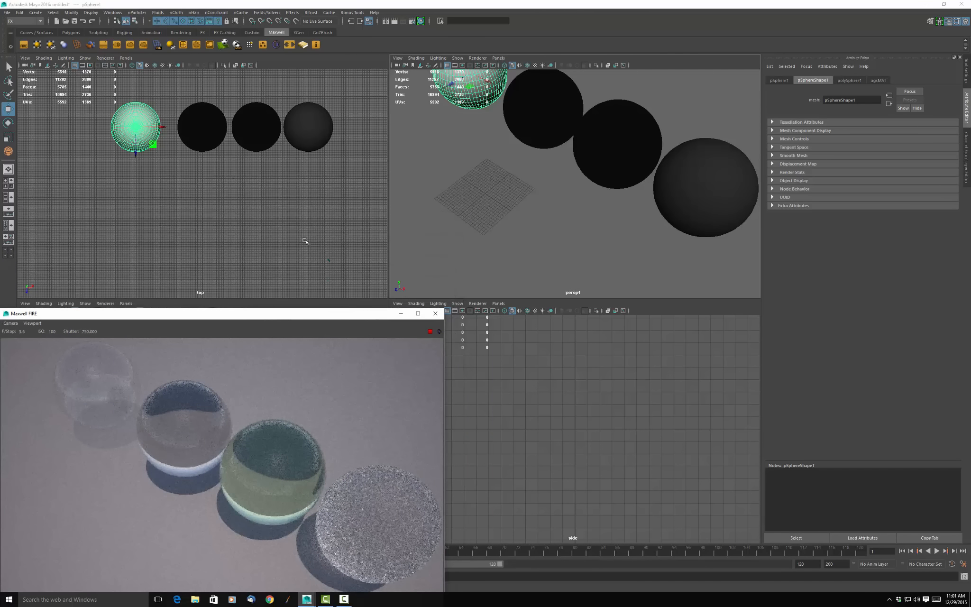
pyautogui.hotkey('ctrl', 'd')
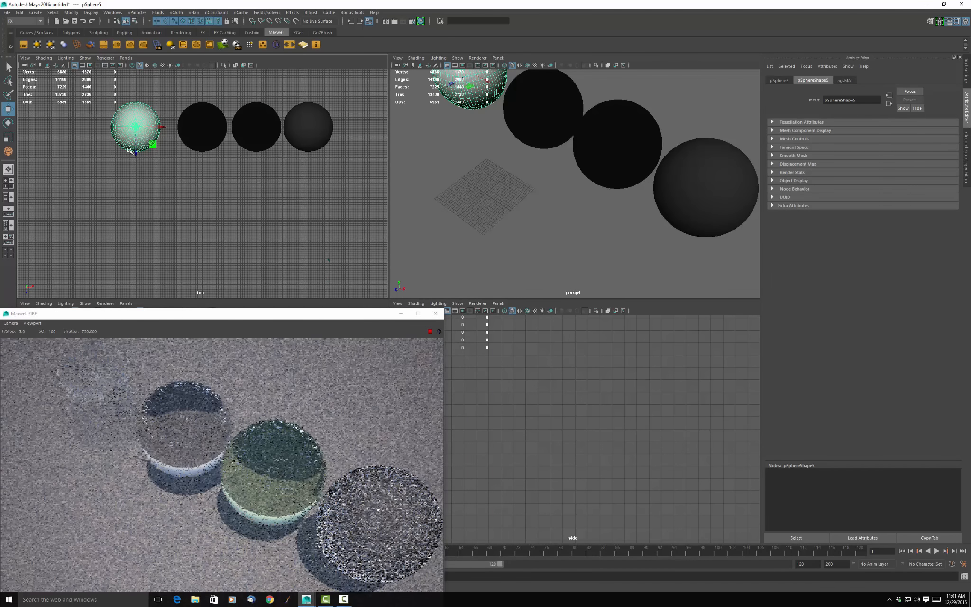
pyautogui.moveTo(129, 151); pyautogui.dragTo(132, 217)
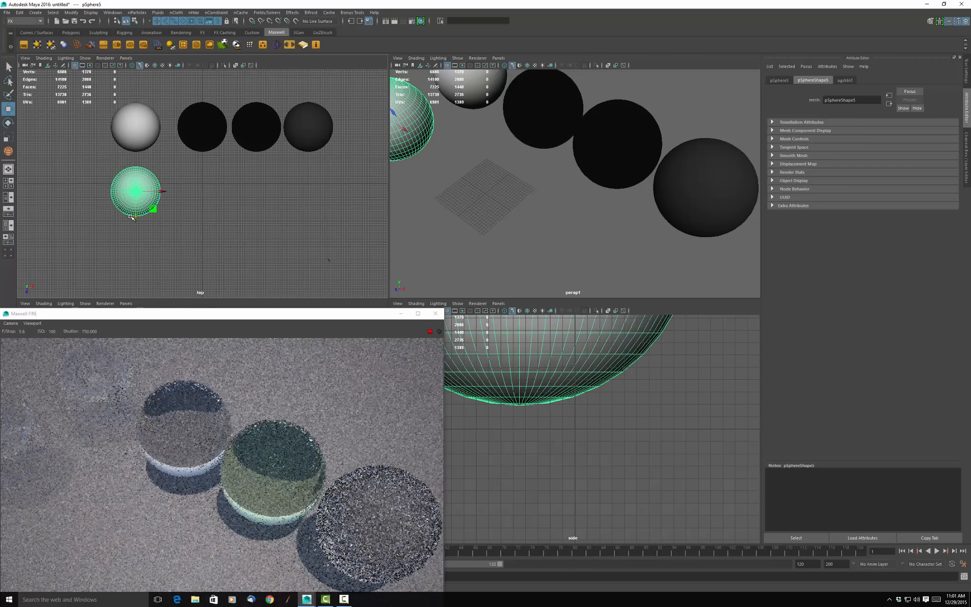
# Step: Extrude all faces of the duplicated AGS sphere with a thickness of 0.8 to give it a wall
pyautogui.rightClick(129, 175)
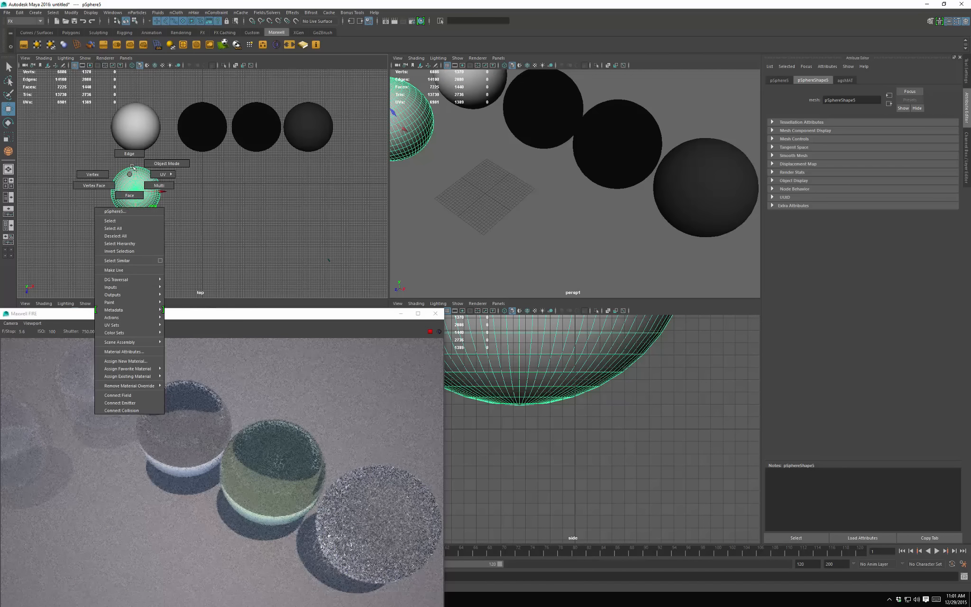
pyautogui.click(91, 174)
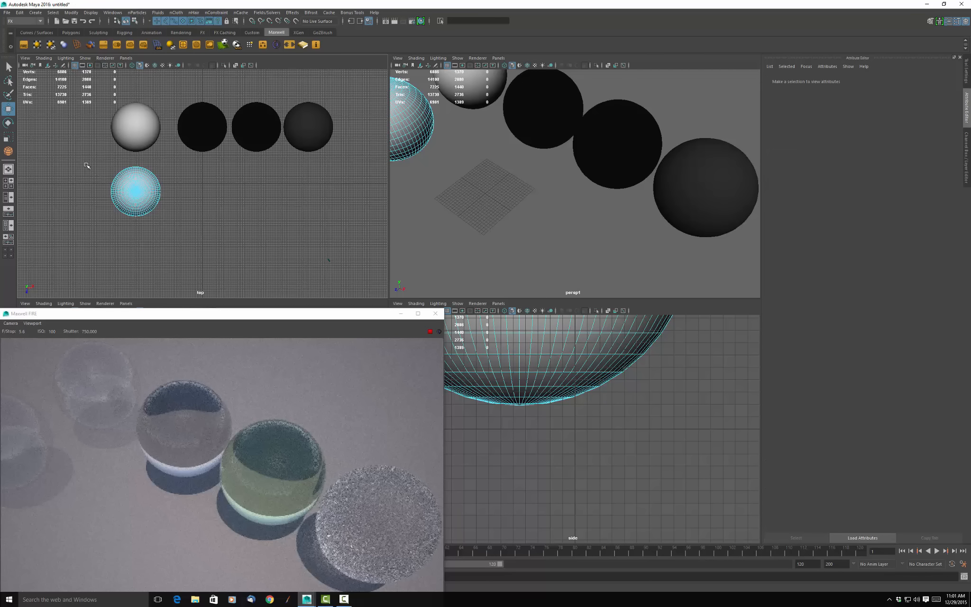
pyautogui.moveTo(85, 158); pyautogui.dragTo(174, 222)
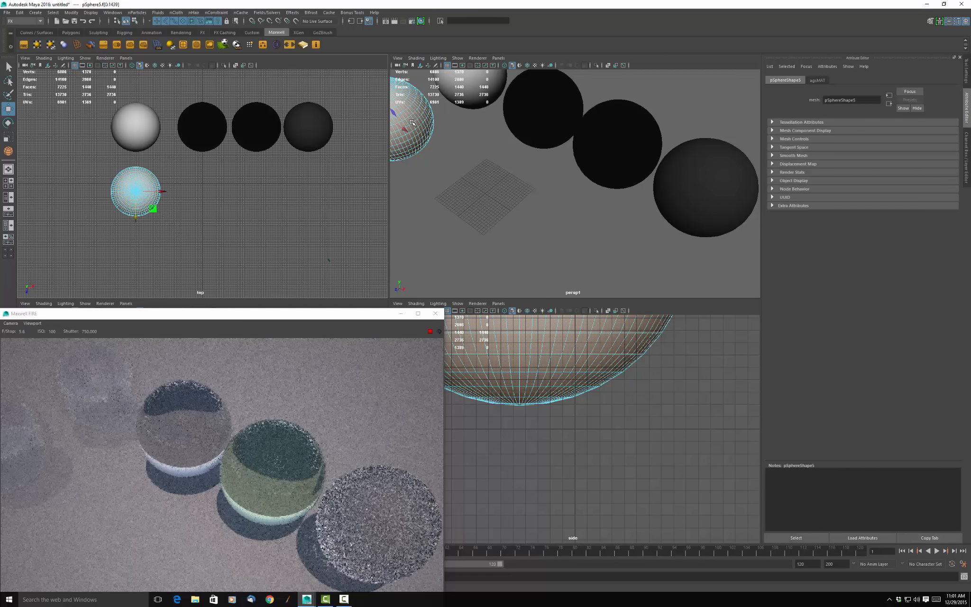
pyautogui.keyDown('shift'); pyautogui.moveTo(412, 123); pyautogui.dragTo(419, 151, button='right'); pyautogui.keyUp('shift')
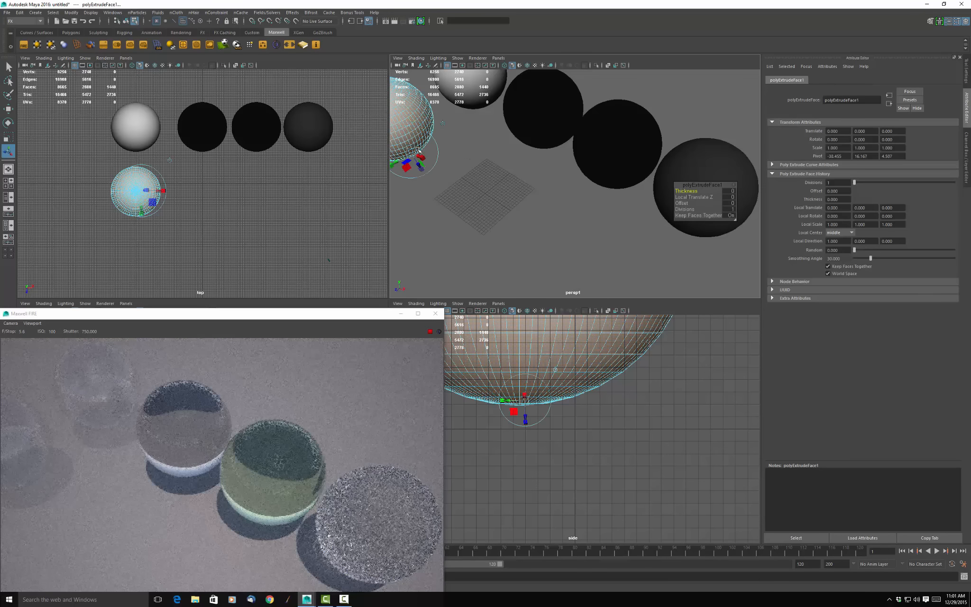
pyautogui.moveTo(687, 192); pyautogui.dragTo(691, 192)
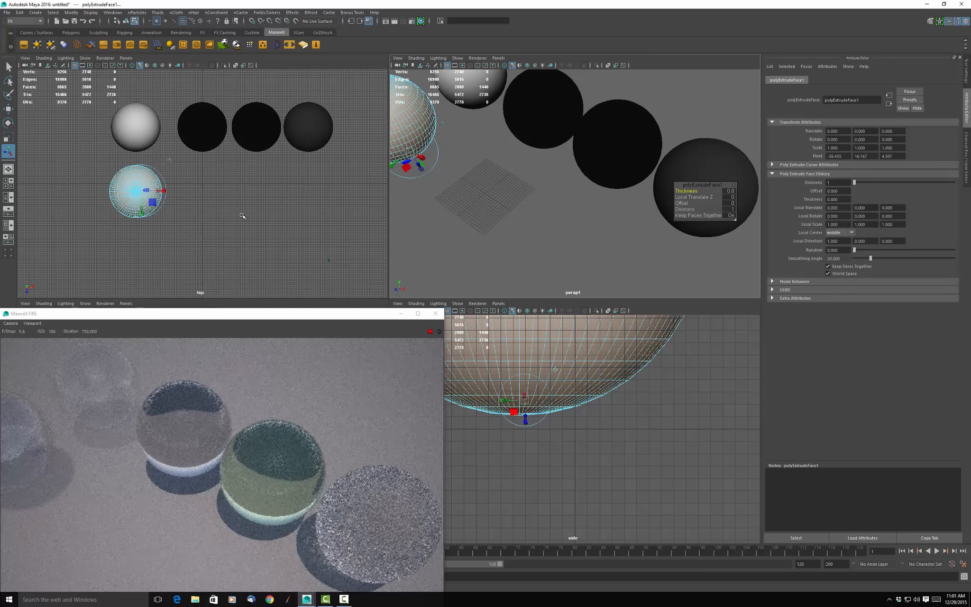
# Step: Clear the face selection and show the side view in wireframe to inspect the extruded sphere's wall
pyautogui.click(181, 219)
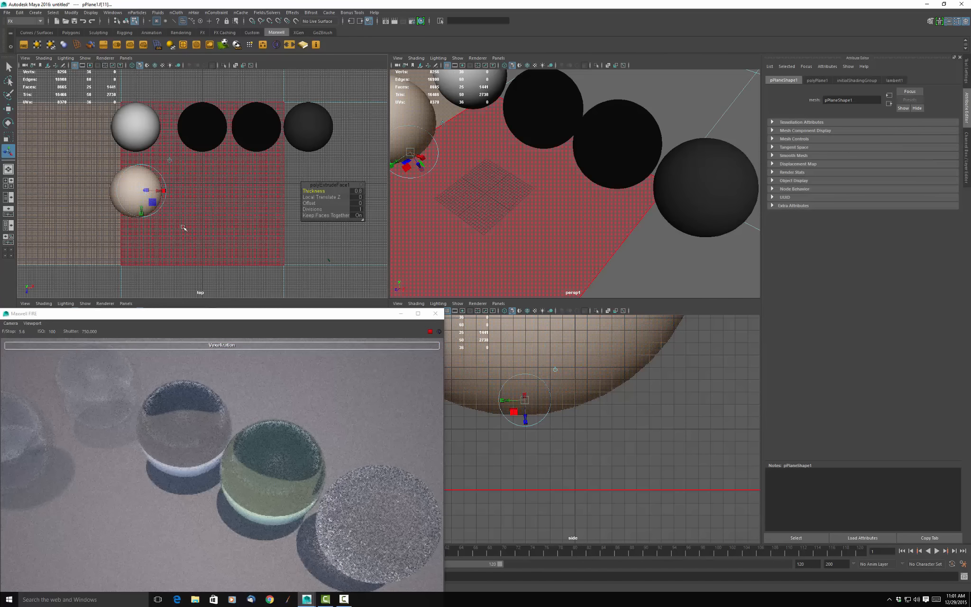
pyautogui.click(652, 422)
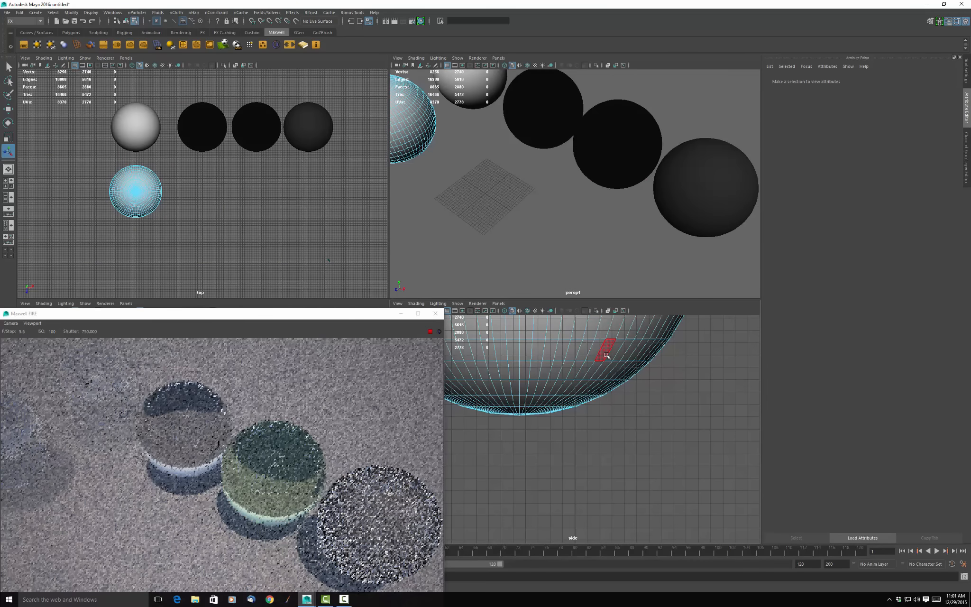
pyautogui.press('4')
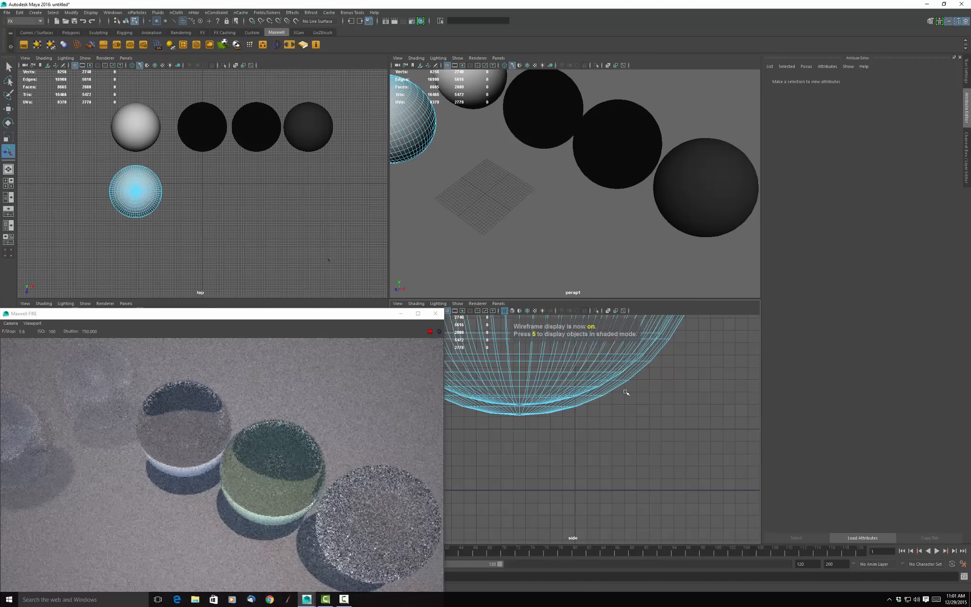
# Step: Return the side view to shaded display and frame all five spheres in the perspective view and Maxwell FIRE render
pyautogui.press('5')
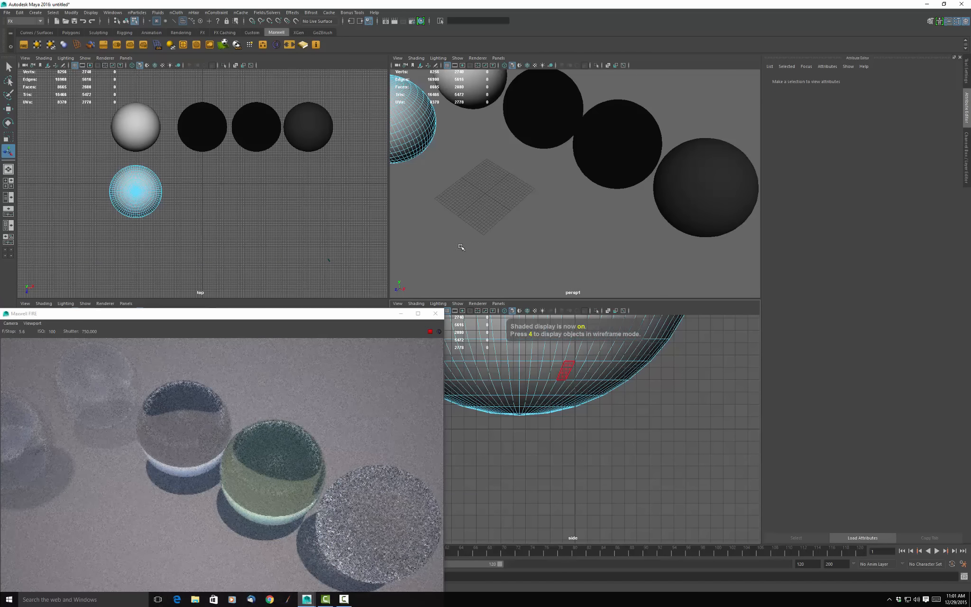
pyautogui.press('5')
pyautogui.click(459, 235)
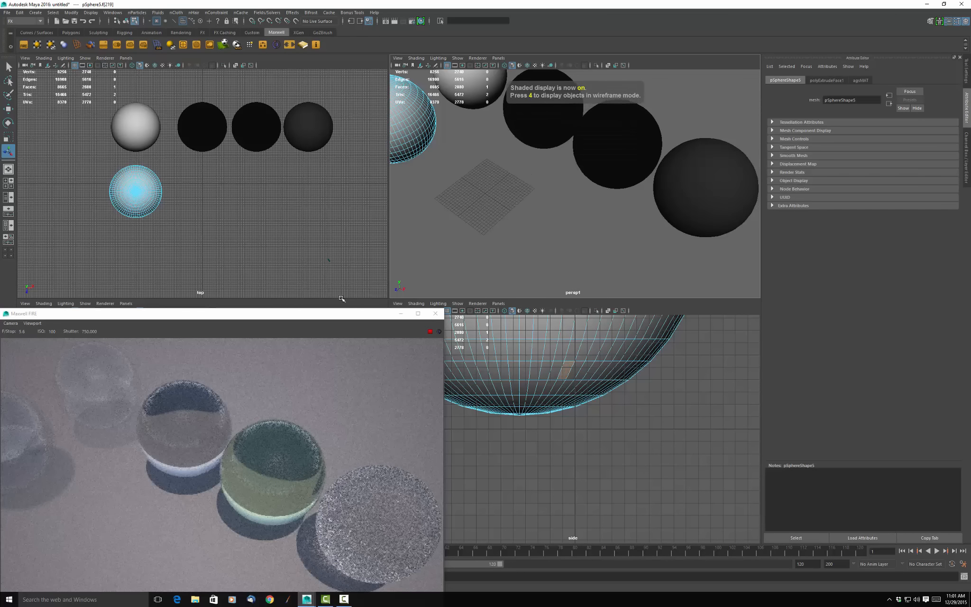
pyautogui.moveTo(293, 317); pyautogui.dragTo(371, 230)
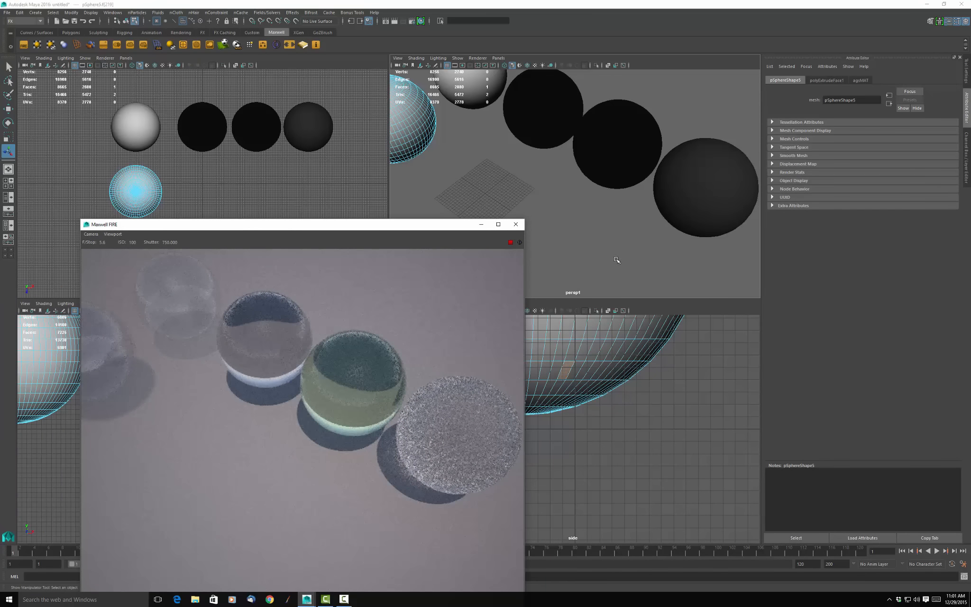
pyautogui.scroll(-3, 616, 260)
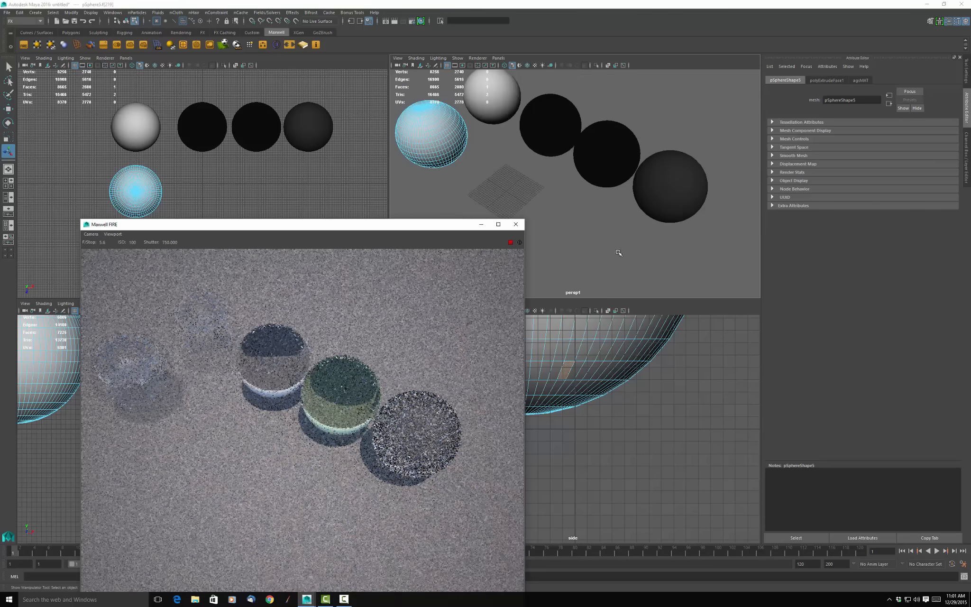
pyautogui.keyDown('alt'); pyautogui.moveTo(620, 250); pyautogui.dragTo(645, 256, button='middle'); pyautogui.keyUp('alt')
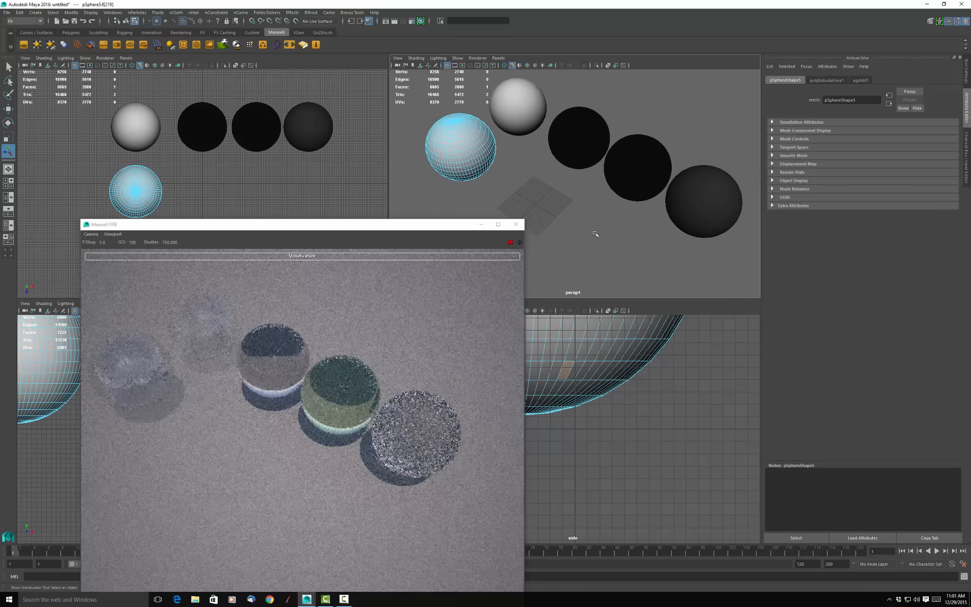
pyautogui.moveTo(421, 224); pyautogui.dragTo(383, 262)
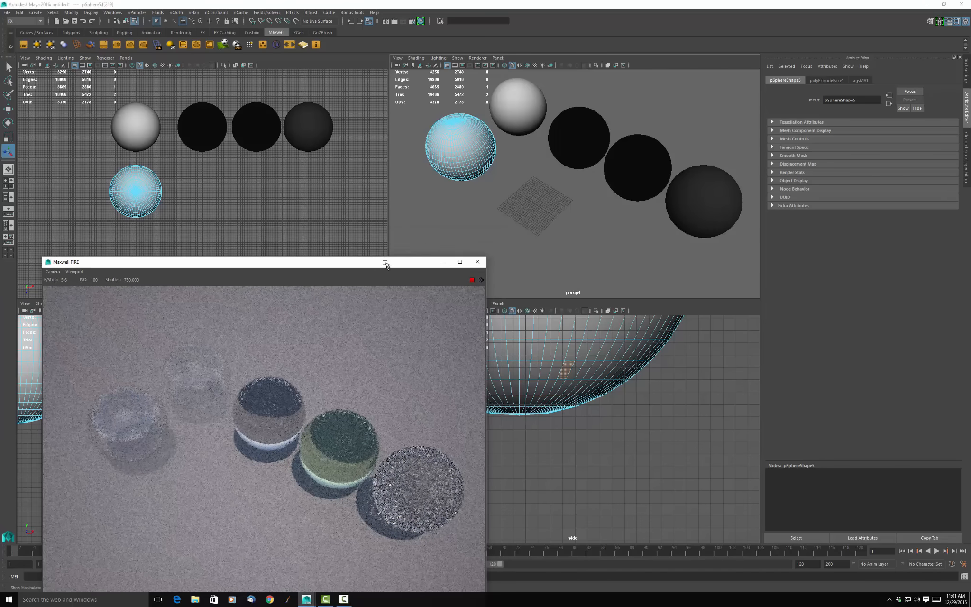
# Step: Duplicate the walled AGS sphere three times, placing one copy in front of each of the other three glass spheres
pyautogui.moveTo(467, 145); pyautogui.dragTo(467, 191, button='right')
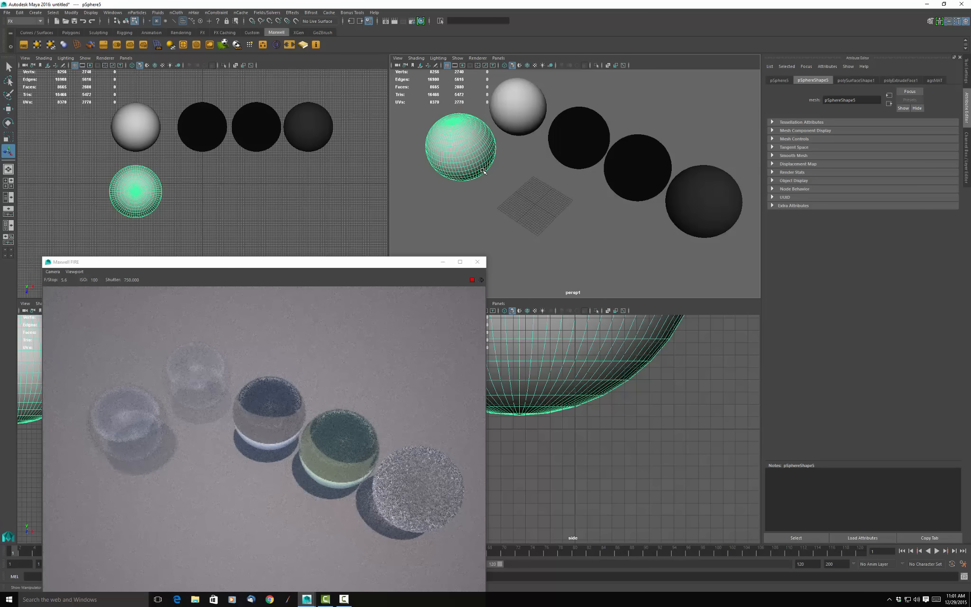
pyautogui.hotkey('ctrl', 'd')
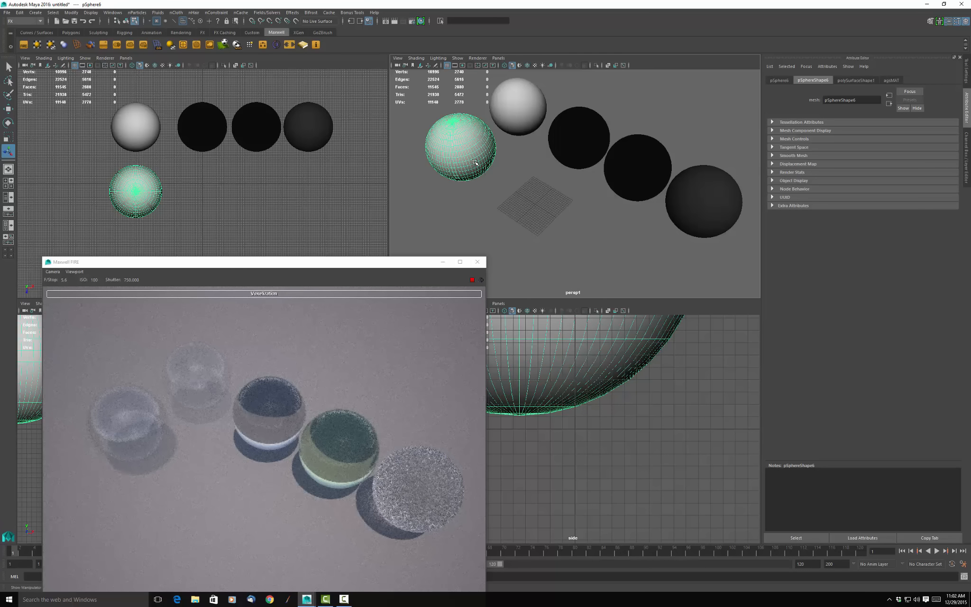
pyautogui.press('w')
pyautogui.moveTo(474, 163); pyautogui.dragTo(679, 250)
pyautogui.hotkey('ctrl', 'd')
pyautogui.hotkey('ctrl', 'd')
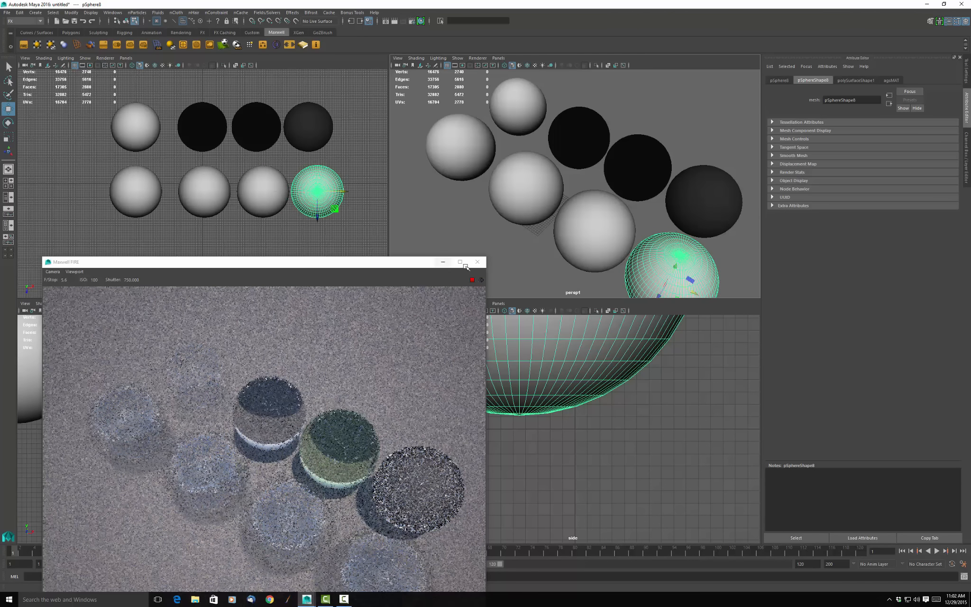
# Step: Close the render window and graph the original frosted sphere's material network in the Hypershade
pyautogui.click(477, 262)
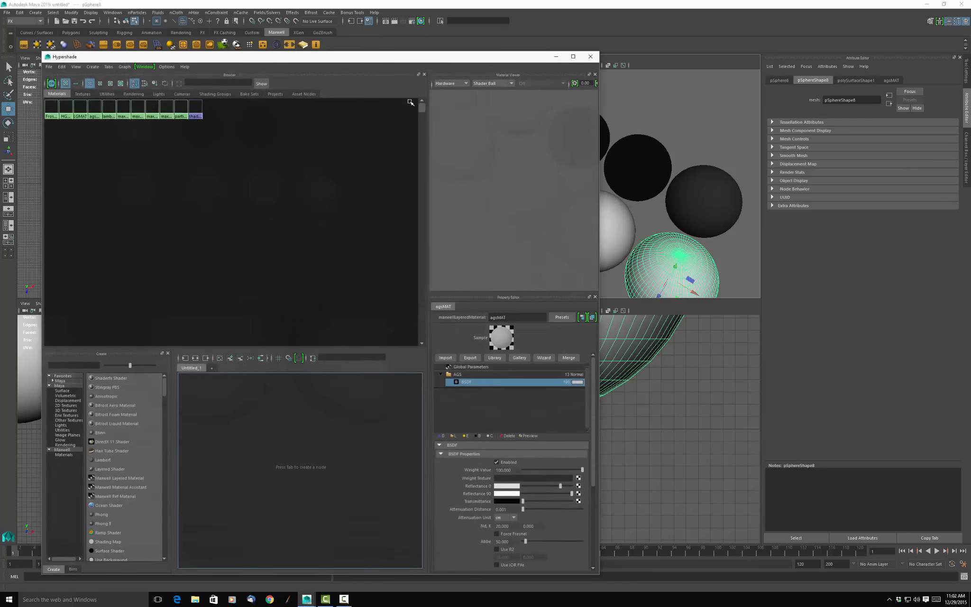
pyautogui.moveTo(319, 56); pyautogui.dragTo(274, 296)
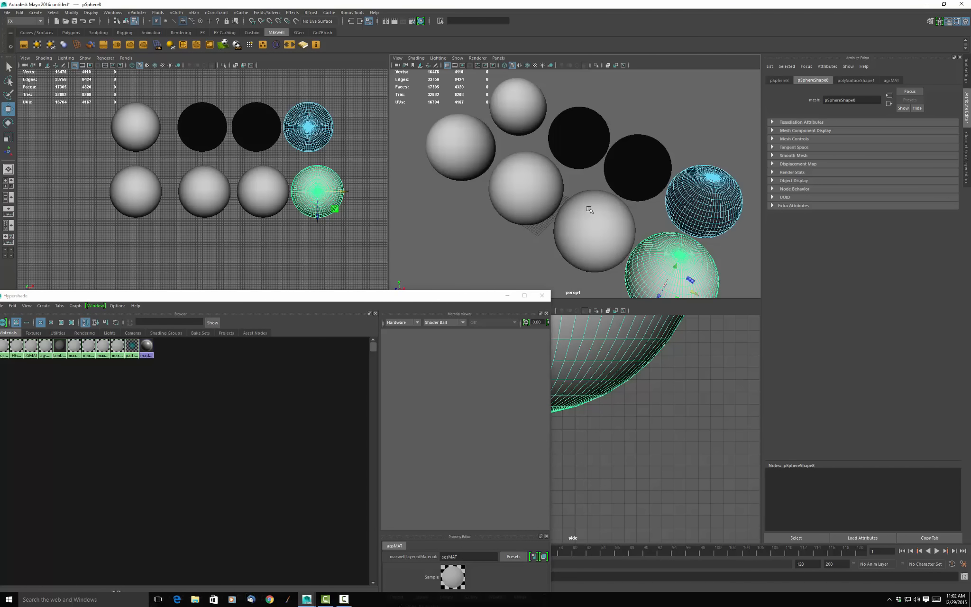
pyautogui.click(691, 190)
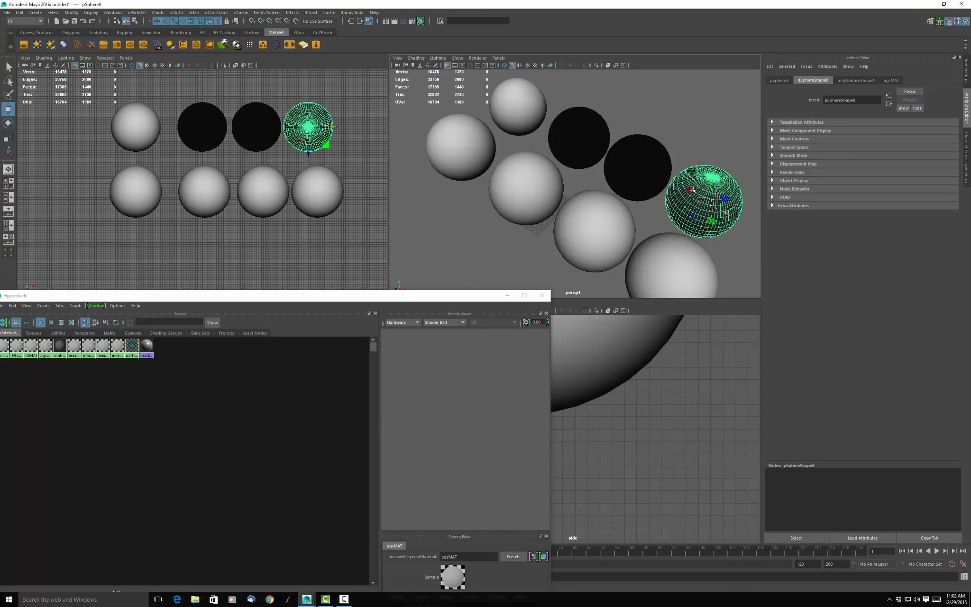
pyautogui.moveTo(166, 297); pyautogui.dragTo(255, 283)
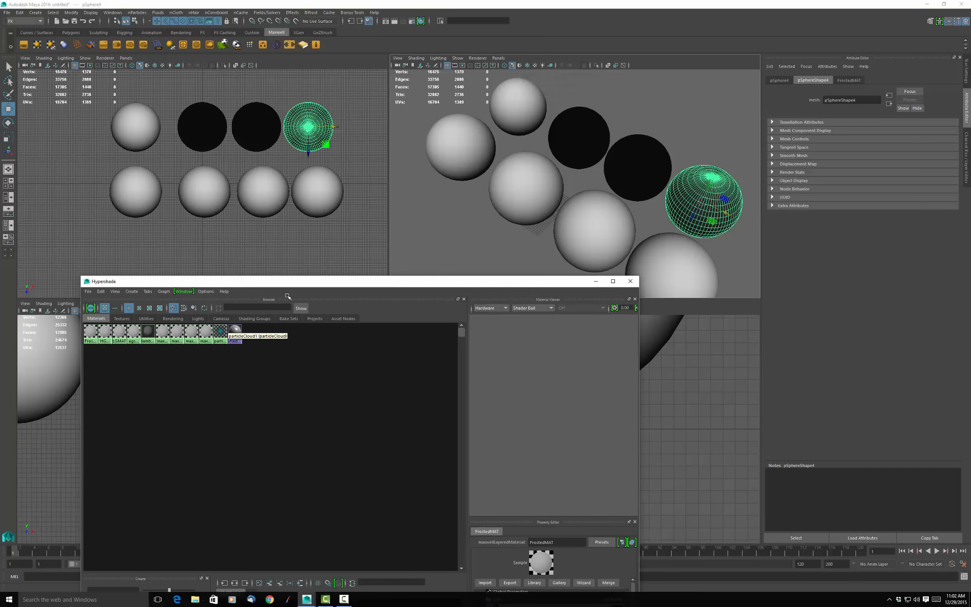
pyautogui.moveTo(287, 281)
pyautogui.mouseDown()
pyautogui.moveTo(278, 199)
pyautogui.moveTo(260, 163)
pyautogui.moveTo(248, 161)
pyautogui.mouseUp()
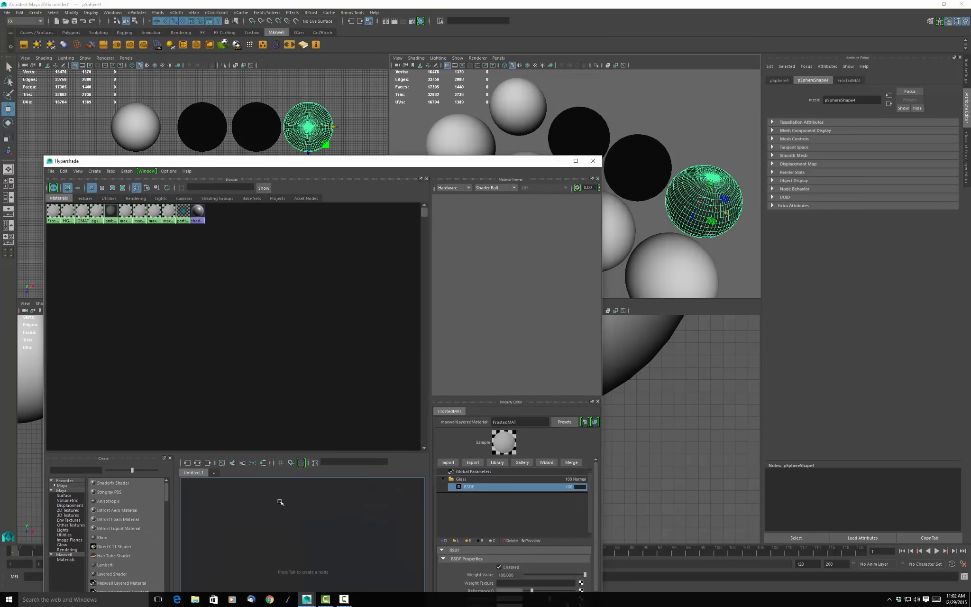
pyautogui.click(265, 462)
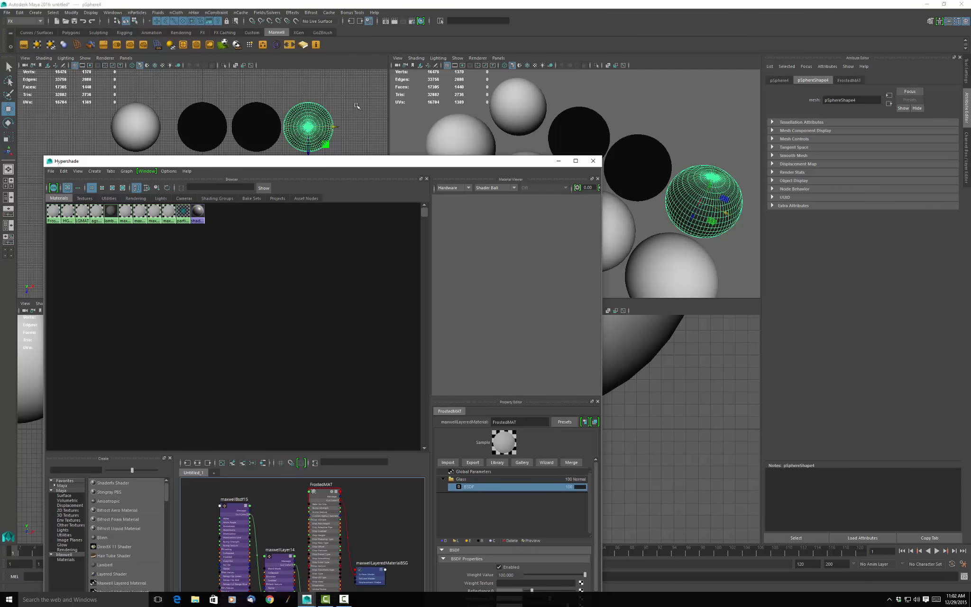
# Step: Assign FrostedMAT to the walled copy in front of the frosted sphere
pyautogui.moveTo(359, 158); pyautogui.dragTo(289, 101)
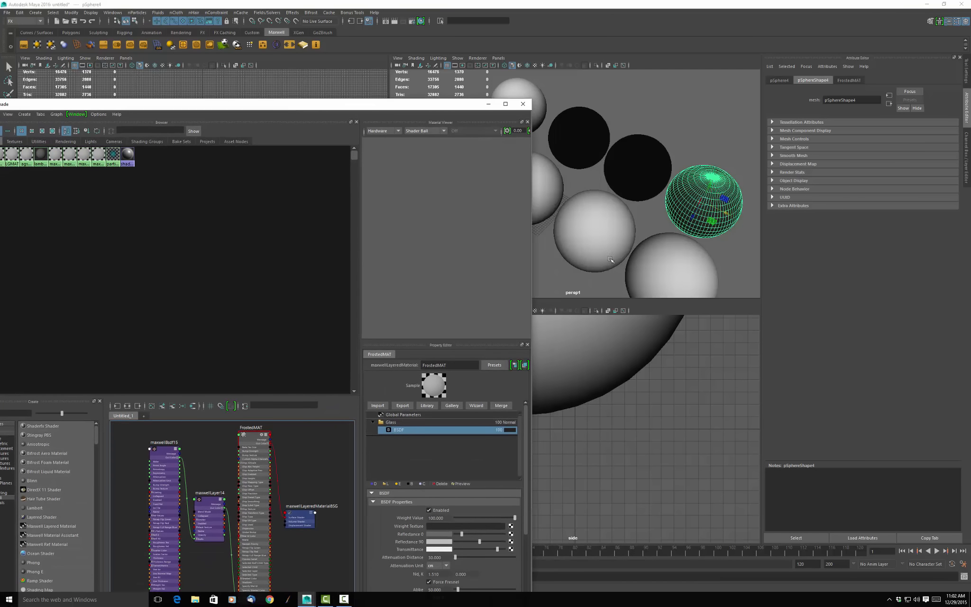
pyautogui.click(680, 267)
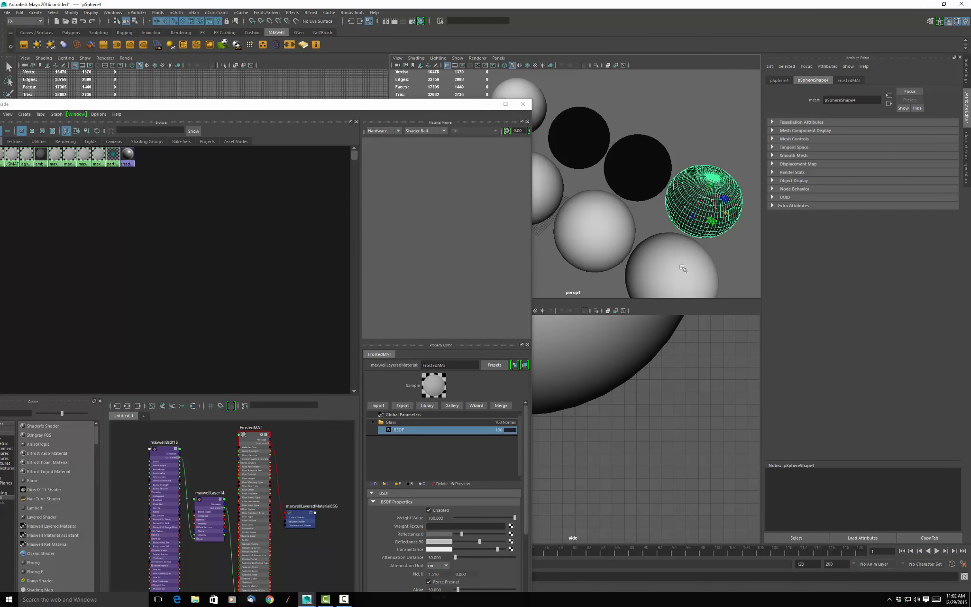
pyautogui.rightClick(301, 514)
pyautogui.click(301, 514)
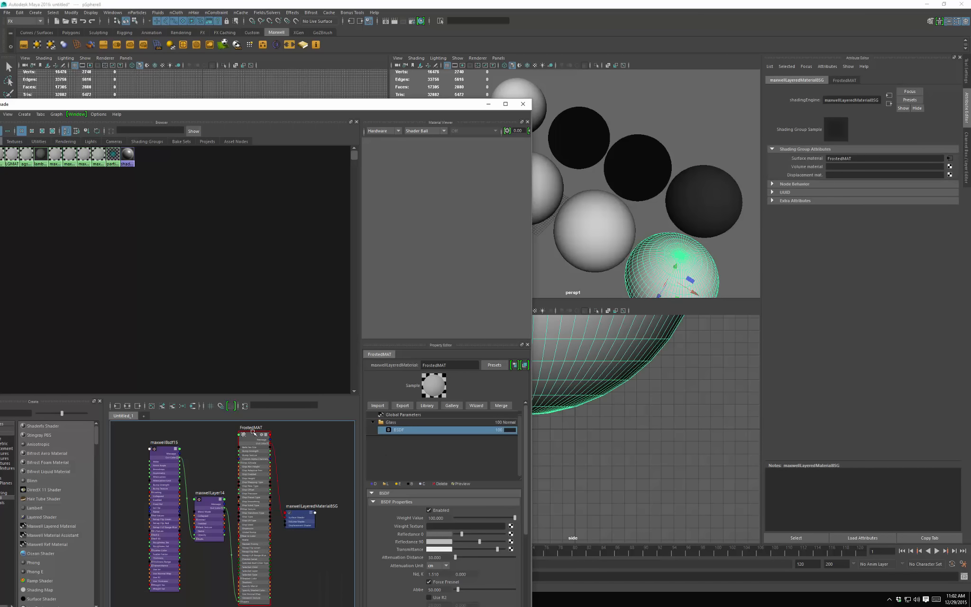
pyautogui.rightClick(252, 433)
pyautogui.moveTo(253, 431); pyautogui.dragTo(251, 407, button='right')
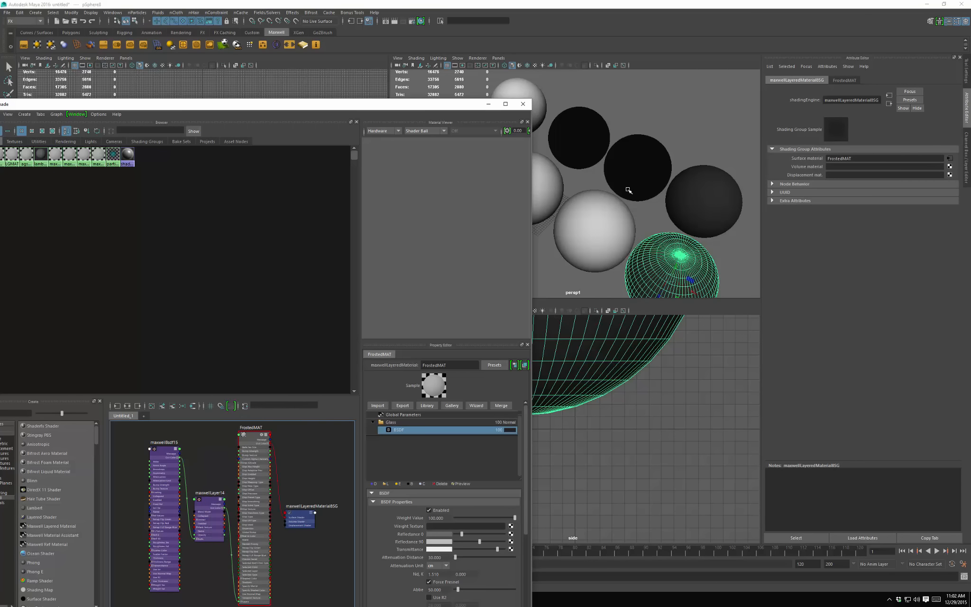
# Step: Graph the low-grade sphere's material and assign LGMAT to the walled copy in front of it
pyautogui.click(637, 174)
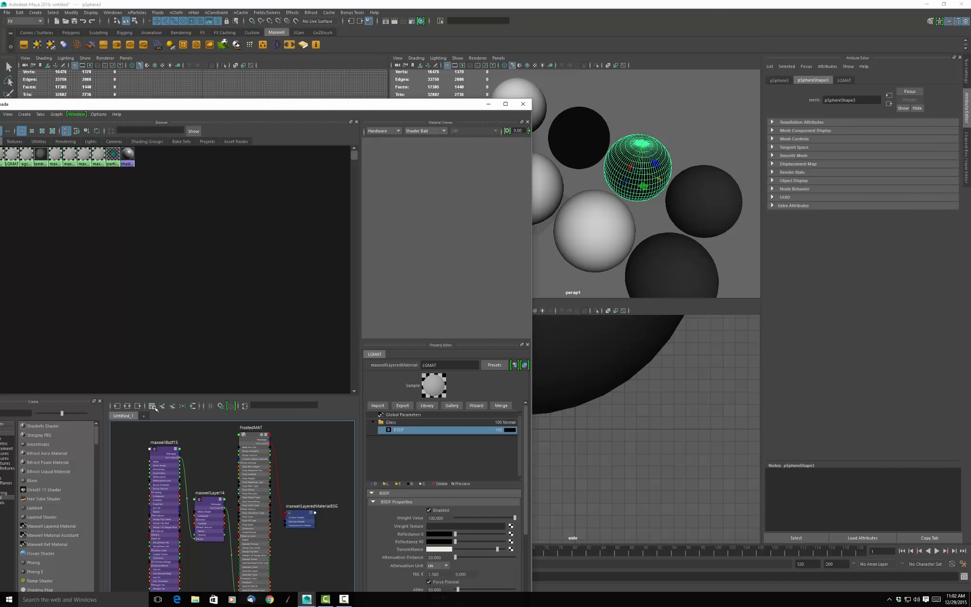
pyautogui.click(153, 406)
pyautogui.click(197, 408)
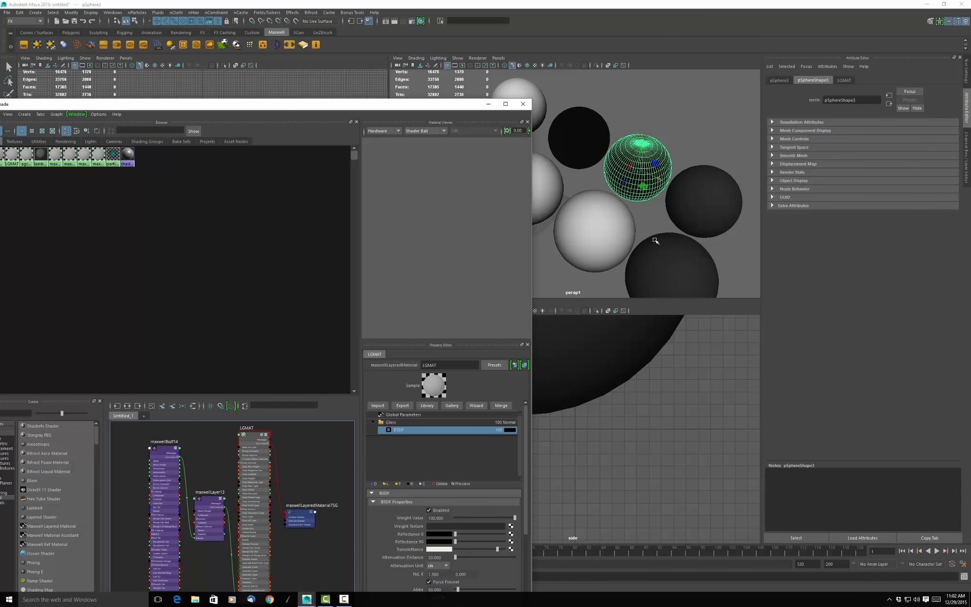
pyautogui.click(594, 233)
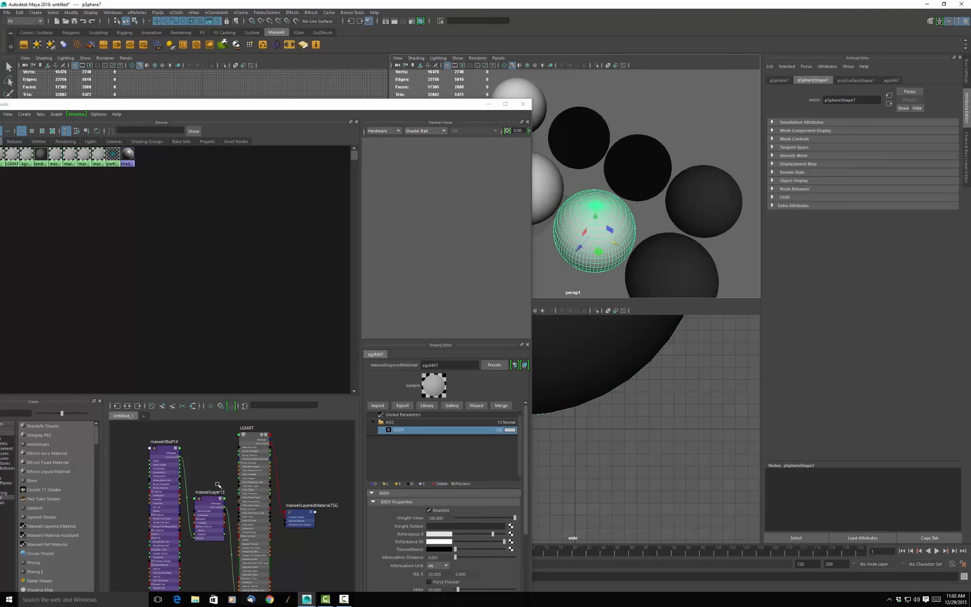
pyautogui.click(252, 440)
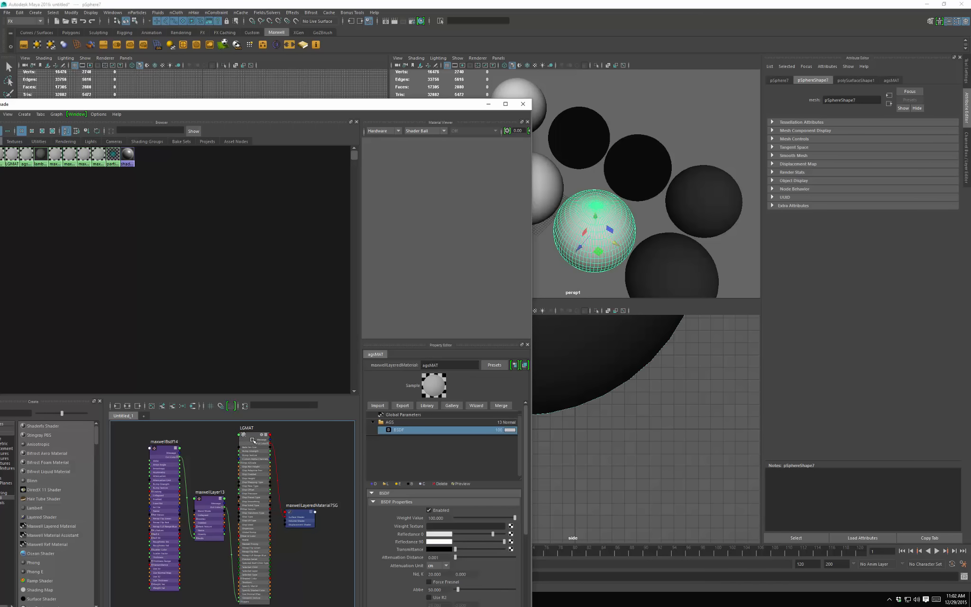
pyautogui.moveTo(253, 435); pyautogui.dragTo(253, 426, button='right')
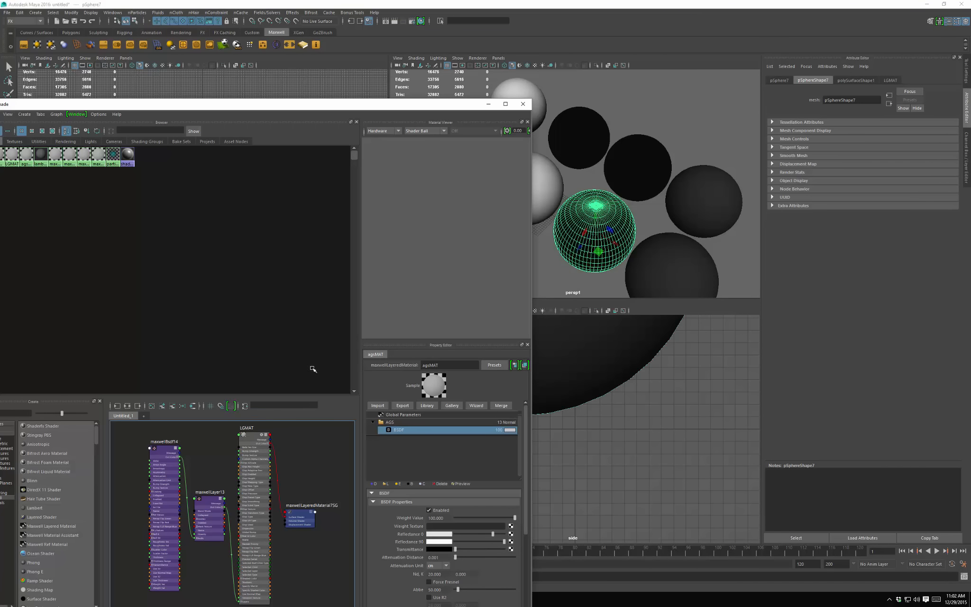
# Step: Graph the high-grade sphere's material, assign HGMAT to the walled copy in front of it, and close the Hypershade
pyautogui.click(581, 125)
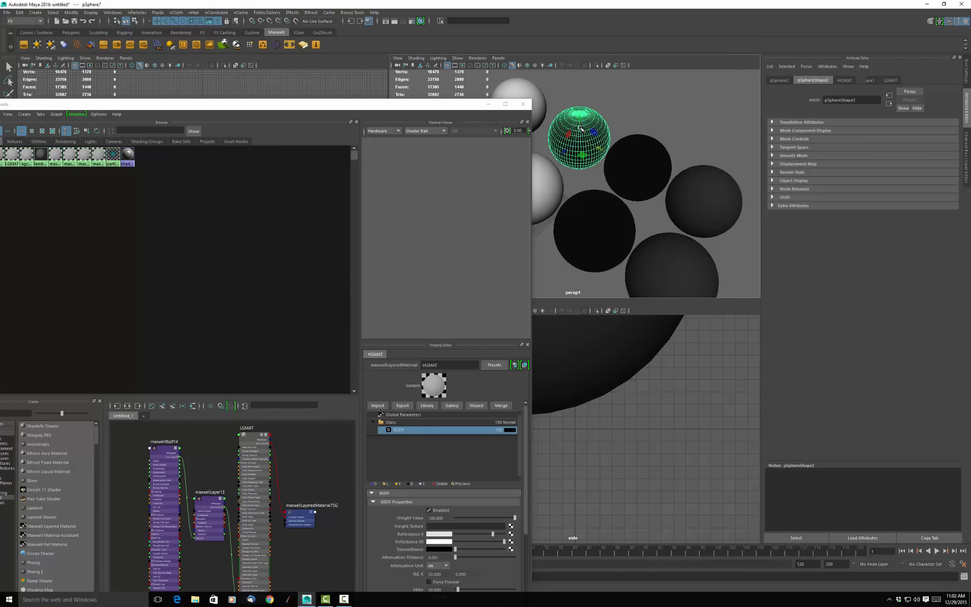
pyautogui.click(162, 406)
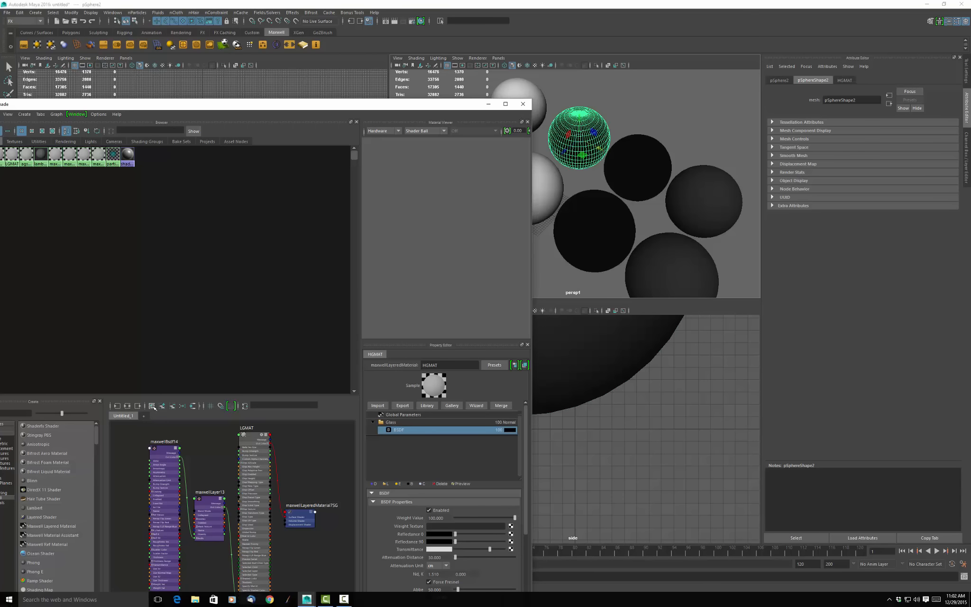
pyautogui.click(195, 406)
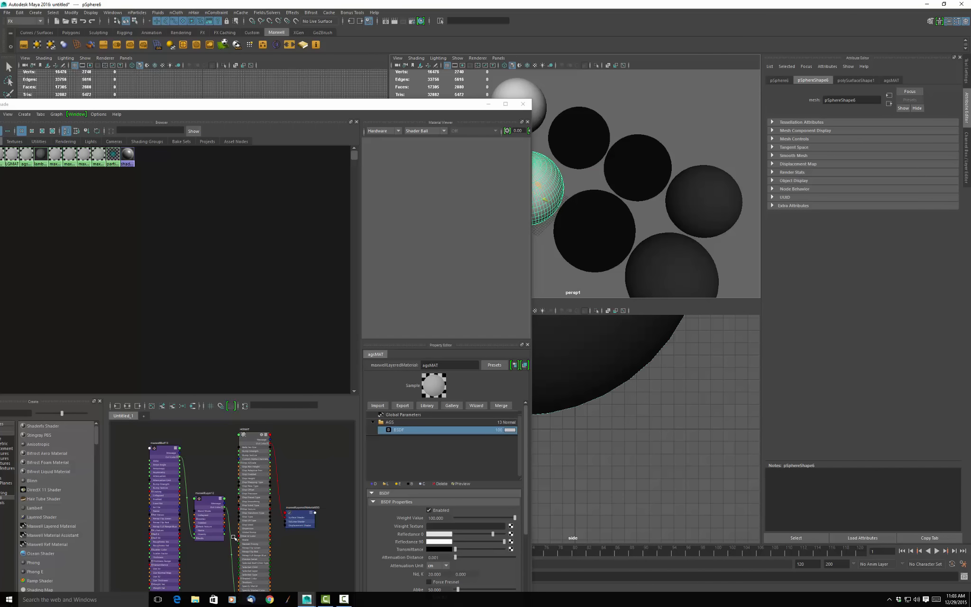
pyautogui.rightClick(250, 435)
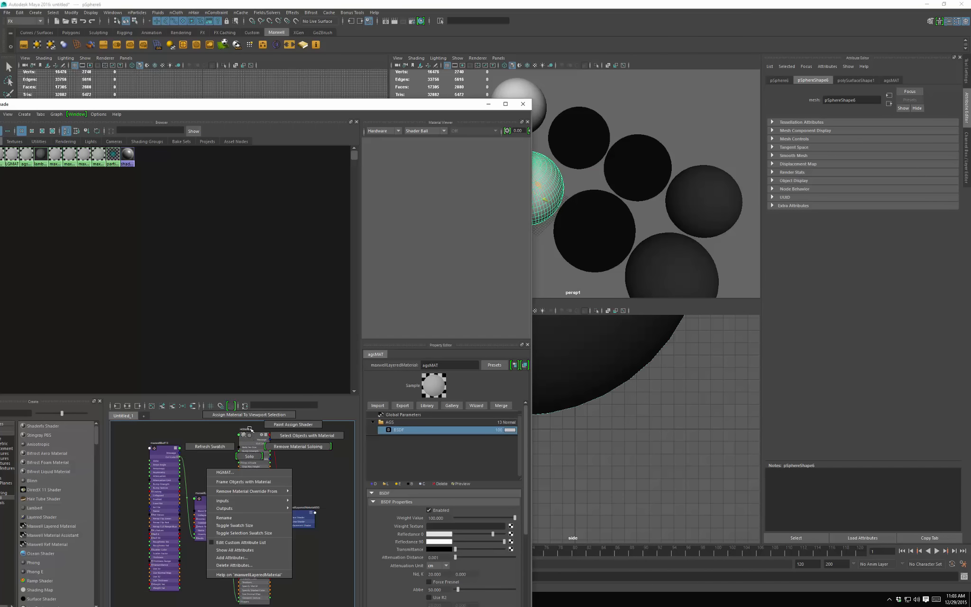
pyautogui.click(250, 416)
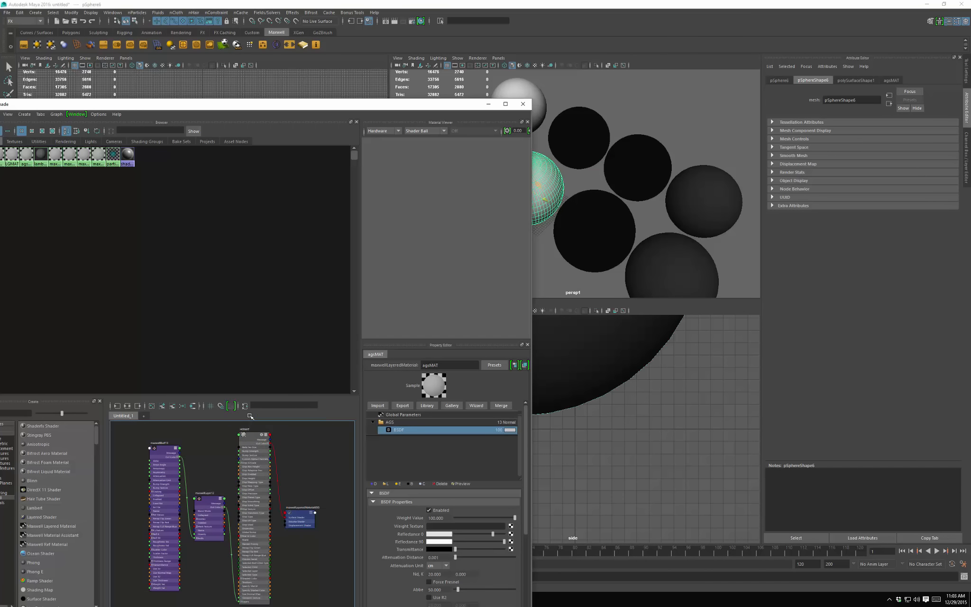
pyautogui.click(523, 105)
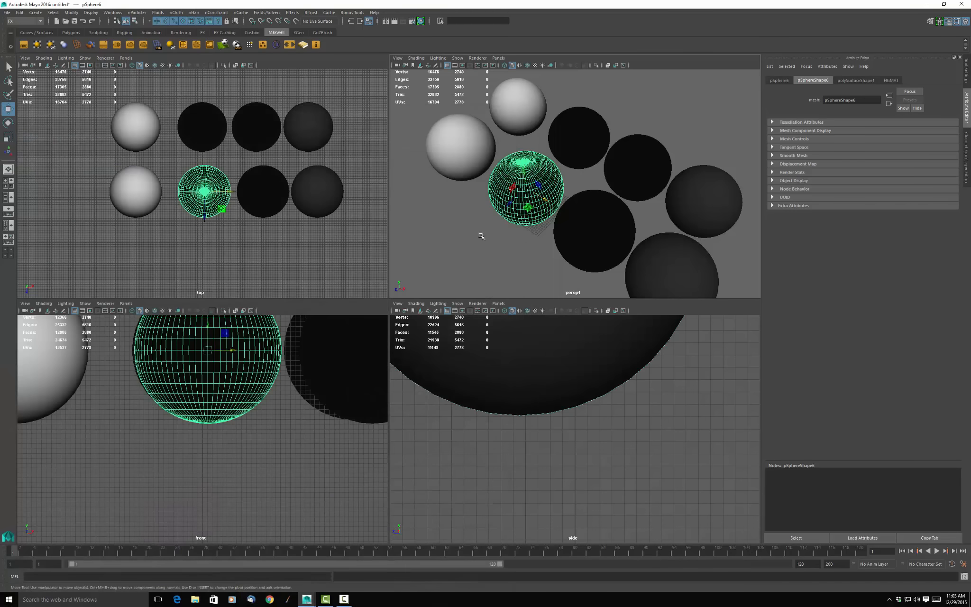
# Step: Render the scene in Maxwell FIRE and compare the solid glass spheres with their walled copies
pyautogui.click(25, 44)
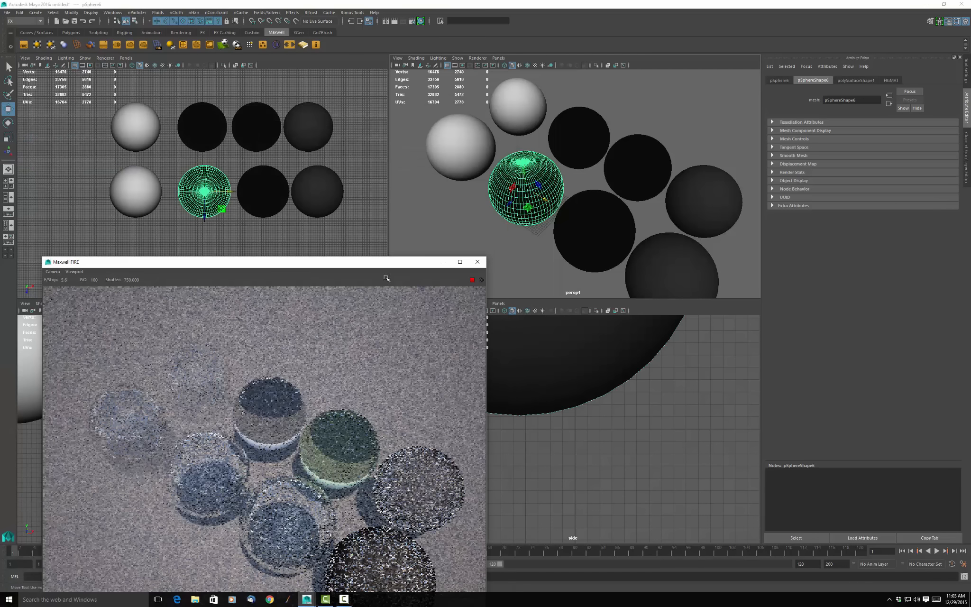
pyautogui.moveTo(349, 261); pyautogui.dragTo(332, 100)
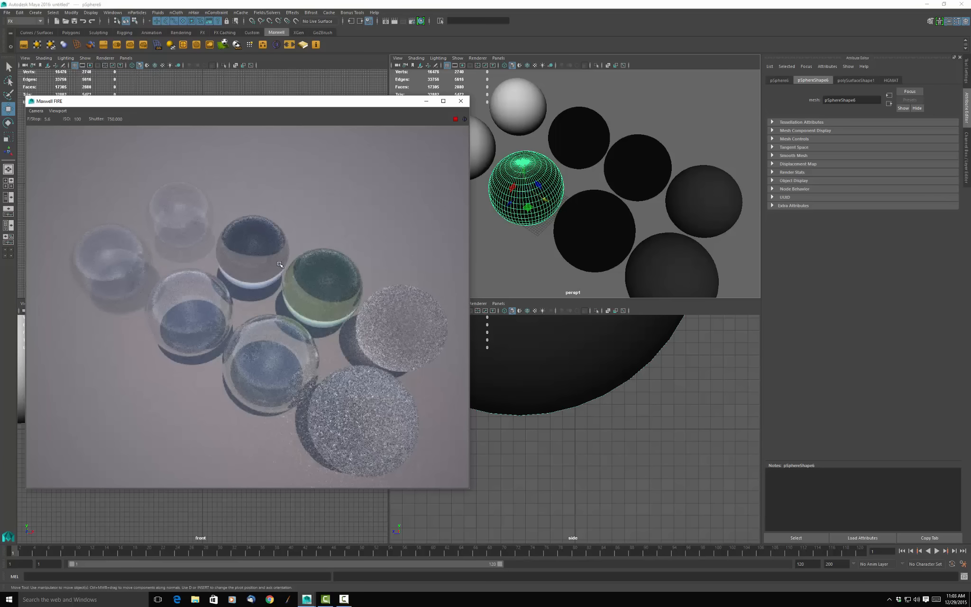
pyautogui.moveTo(319, 105)
pyautogui.mouseDown()
pyautogui.moveTo(383, 127)
pyautogui.moveTo(333, 105)
pyautogui.mouseUp()
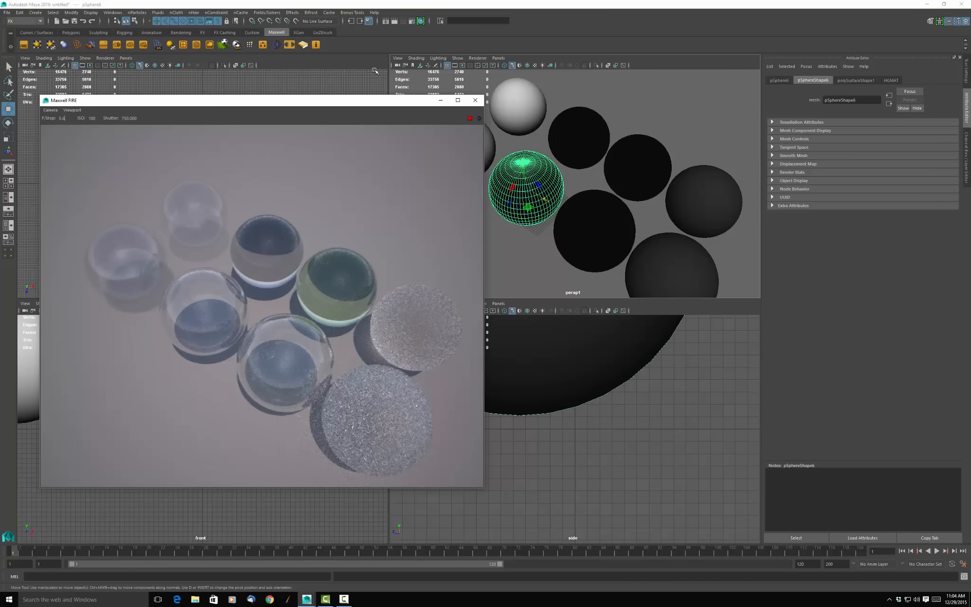
# Step: Move the Maxwell FIRE window clear of the perspective view and switch the low-grade walled sphere to face selection
pyautogui.moveTo(371, 100); pyautogui.dragTo(257, 44)
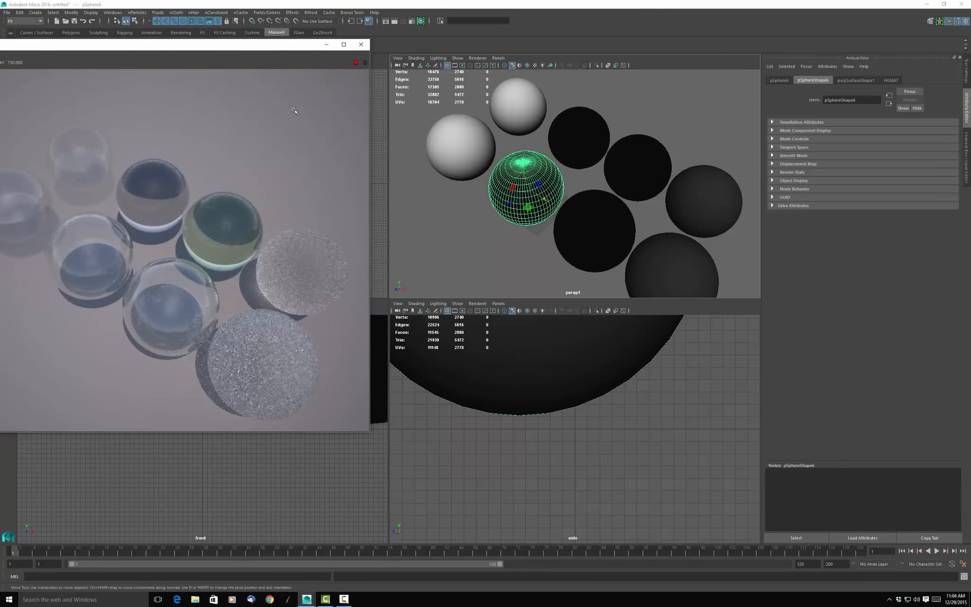
pyautogui.click(518, 271)
pyautogui.click(597, 233)
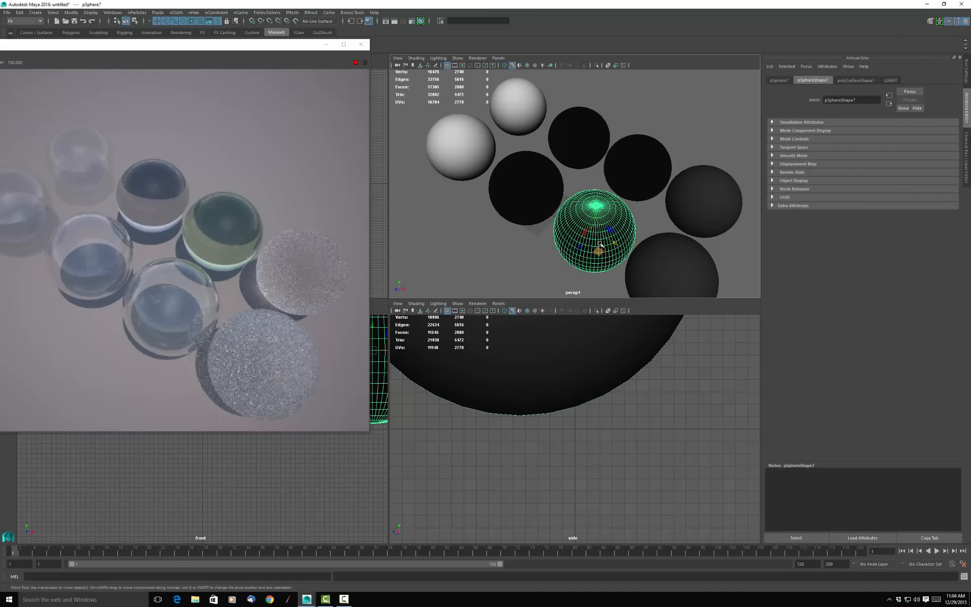
pyautogui.keyDown('alt'); pyautogui.moveTo(600, 243); pyautogui.dragTo(585, 204, button='middle'); pyautogui.keyUp('alt')
pyautogui.keyDown('alt'); pyautogui.moveTo(585, 204); pyautogui.dragTo(605, 198, button='right'); pyautogui.keyUp('alt')
pyautogui.keyDown('alt'); pyautogui.moveTo(605, 198); pyautogui.dragTo(584, 224, button='middle'); pyautogui.keyUp('alt')
pyautogui.moveTo(541, 243); pyautogui.dragTo(543, 260, button='right')
# Step: Delete a patch of six neighbouring faces from the outer wall of the low-grade walled sphere
pyautogui.click(537, 236)
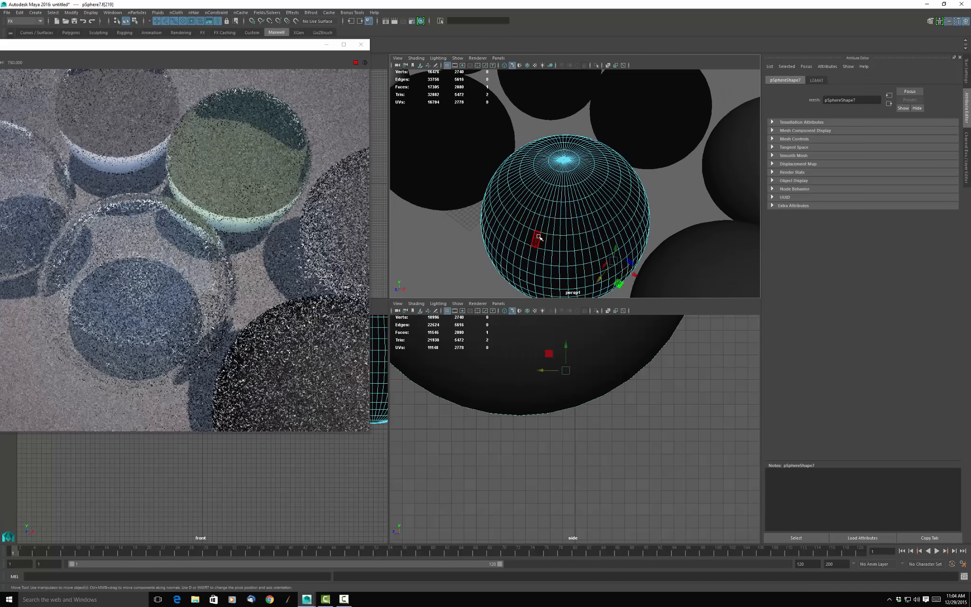
pyautogui.click(542, 241)
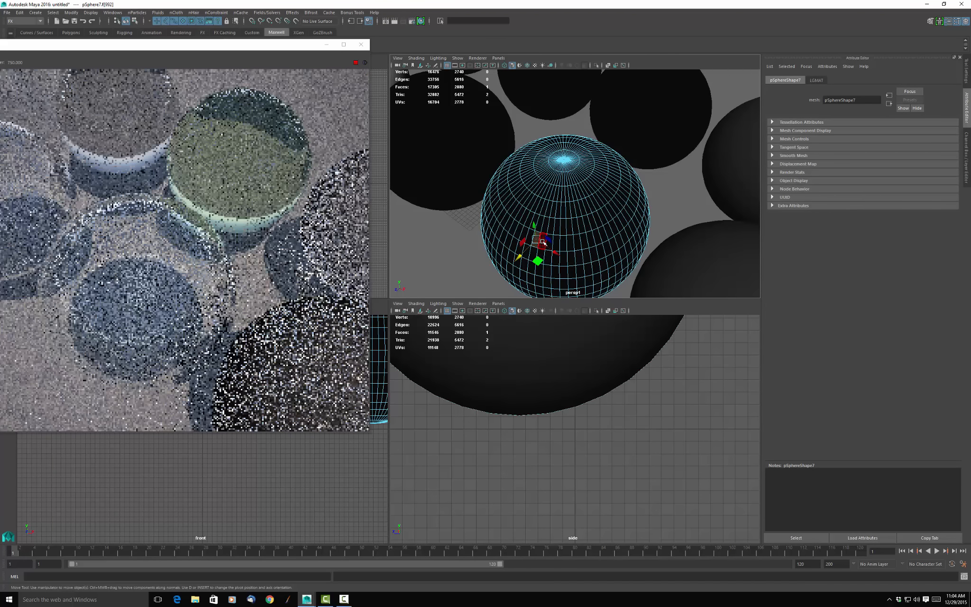
pyautogui.keyDown('shift'); pyautogui.click(545, 243); pyautogui.keyUp('shift')
pyautogui.keyDown('shift'); pyautogui.click(550, 244); pyautogui.keyUp('shift')
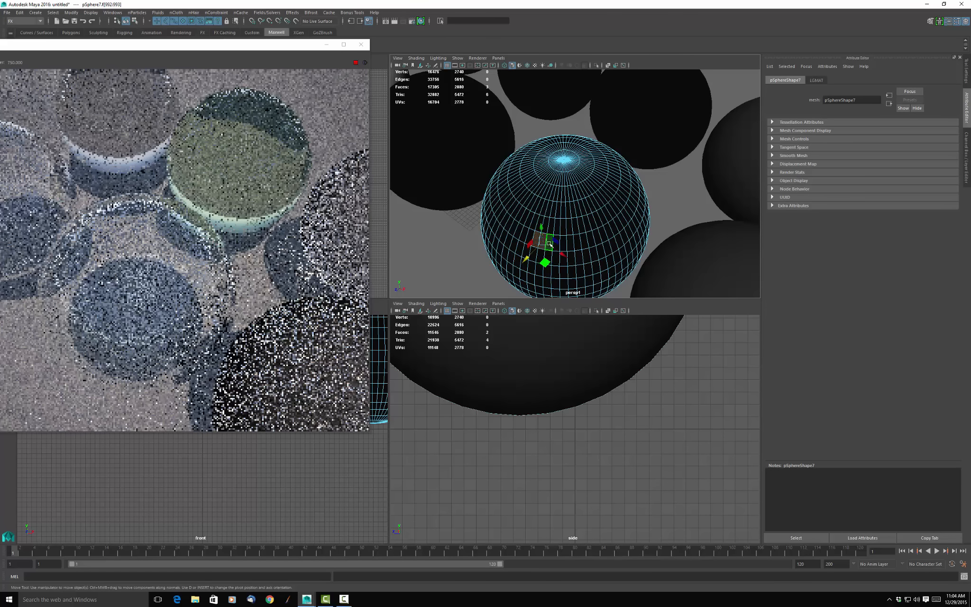
pyautogui.keyDown('shift'); pyautogui.click(542, 254); pyautogui.keyUp('shift')
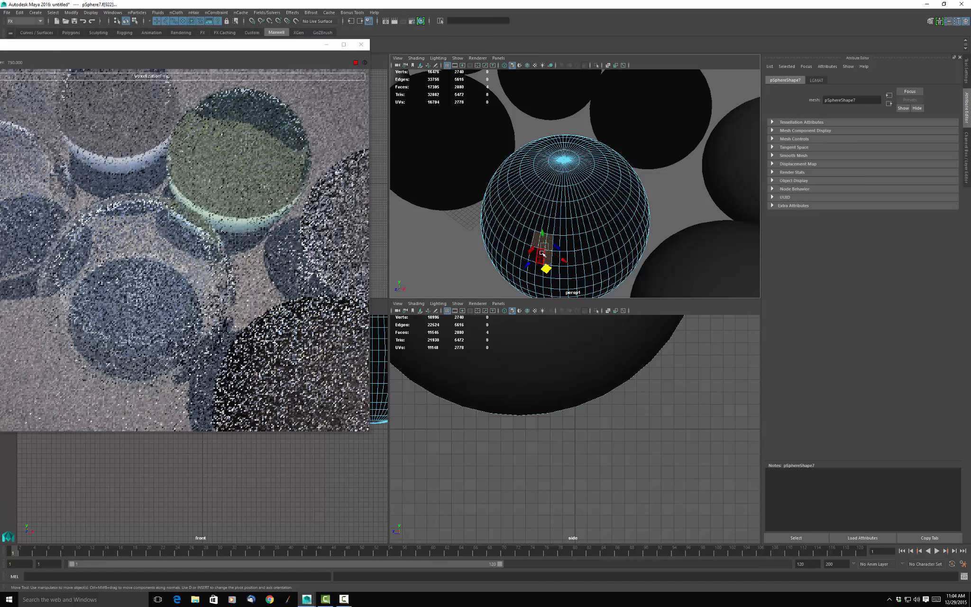
pyautogui.keyDown('shift'); pyautogui.click(541, 255); pyautogui.keyUp('shift')
pyautogui.keyDown('shift'); pyautogui.click(534, 254); pyautogui.keyUp('shift')
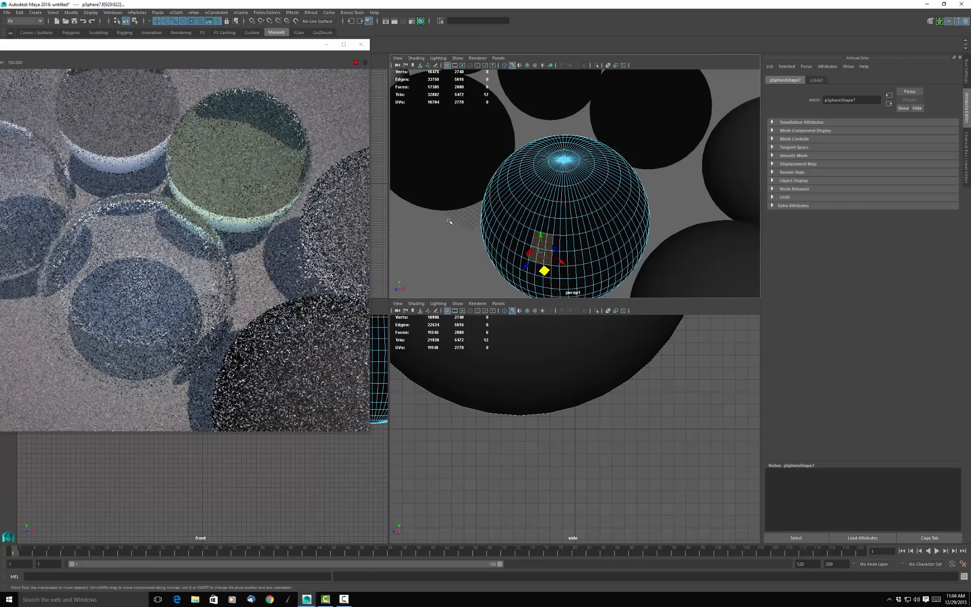
pyautogui.click(475, 241)
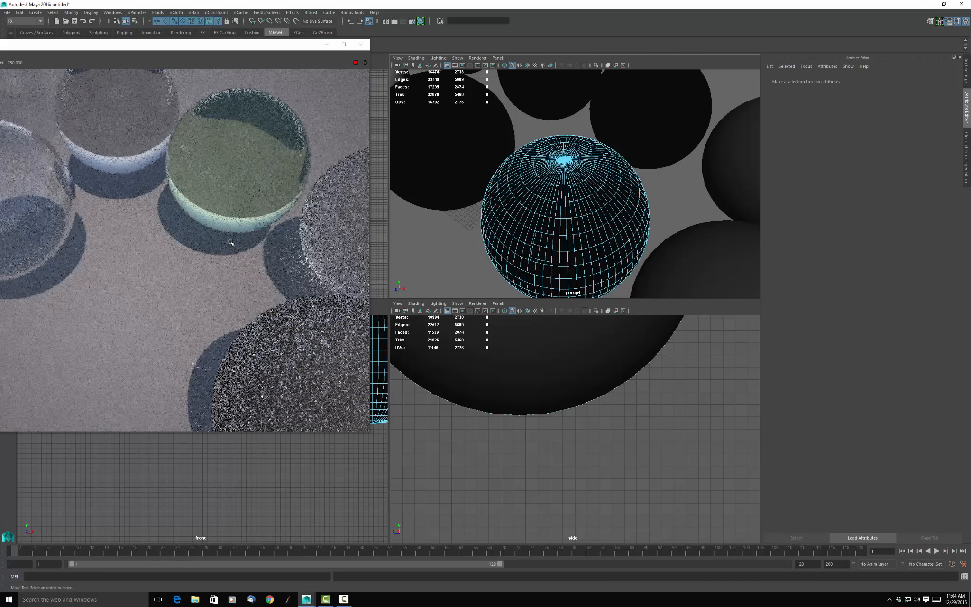
# Step: Inspect the cut low-grade walled sphere in the FIRE render, return it to object selection, and close Maxwell FIRE
pyautogui.scroll(-3, 229, 239)
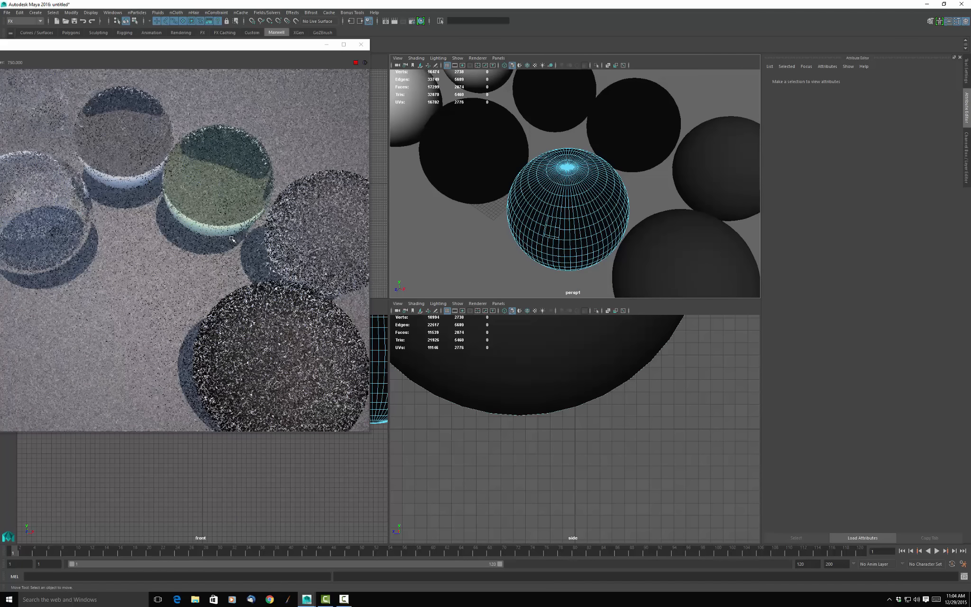
pyautogui.scroll(-2, 232, 238)
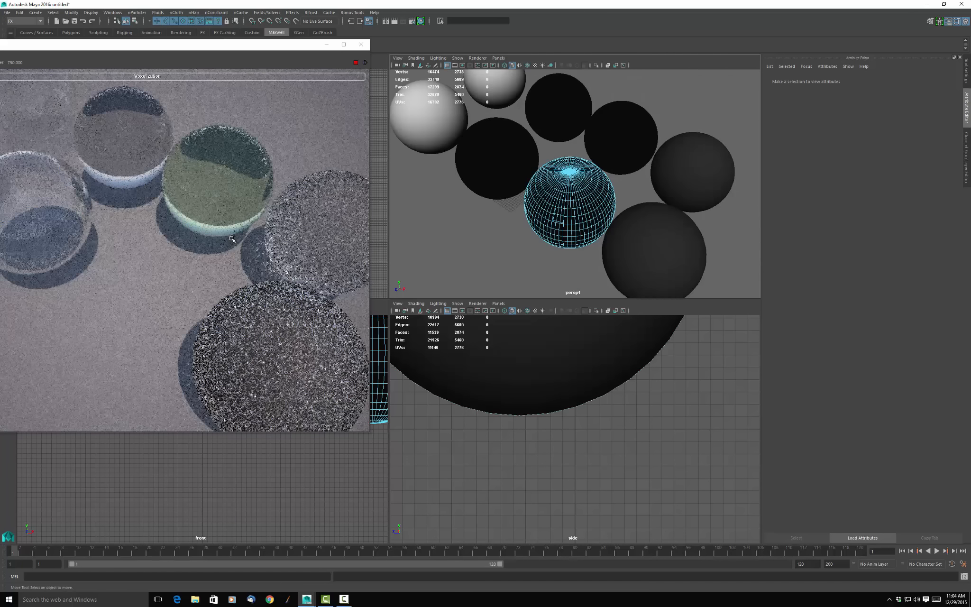
pyautogui.scroll(2, 232, 238)
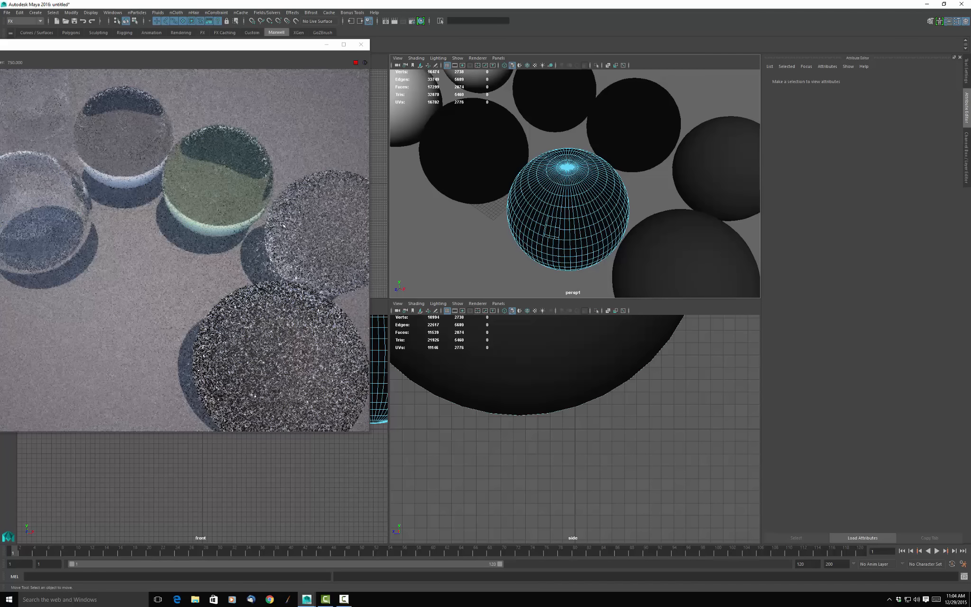
pyautogui.moveTo(572, 212); pyautogui.dragTo(565, 261, button='right')
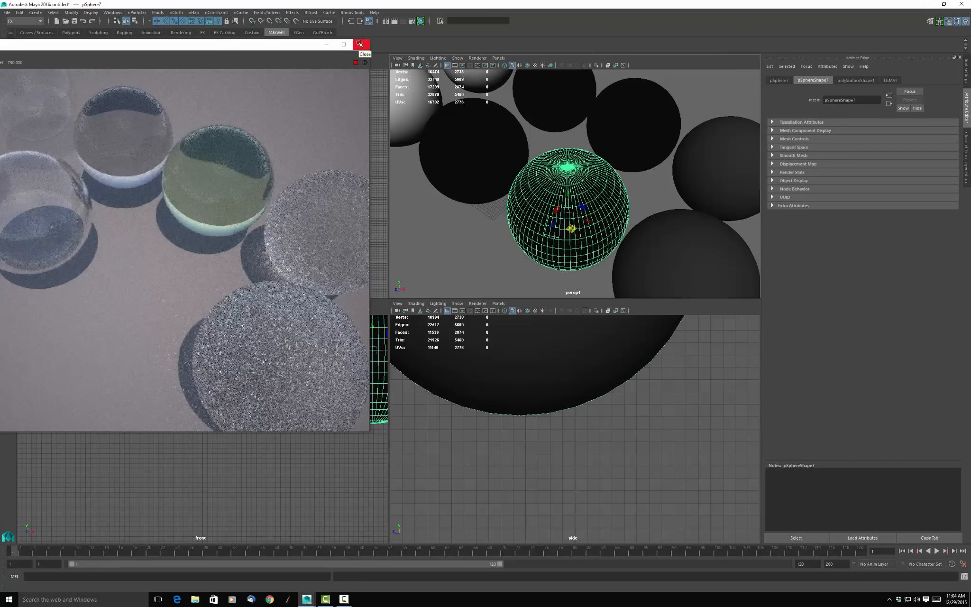
pyautogui.click(360, 44)
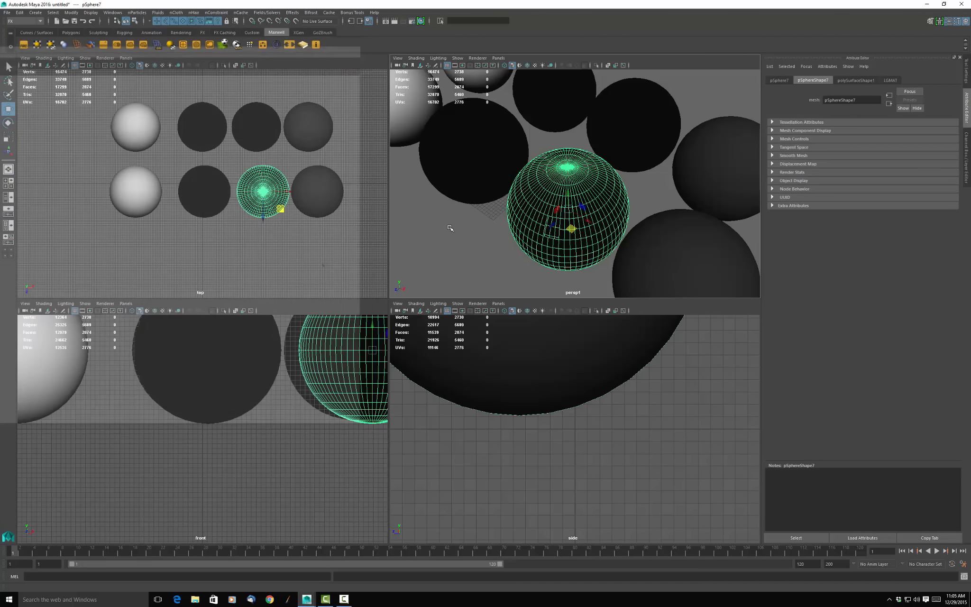
# Step: Render the scene in Maxwell Render, stop the render after inspecting it, and close it together with the Render View
pyautogui.click(449, 225)
pyautogui.click(395, 22)
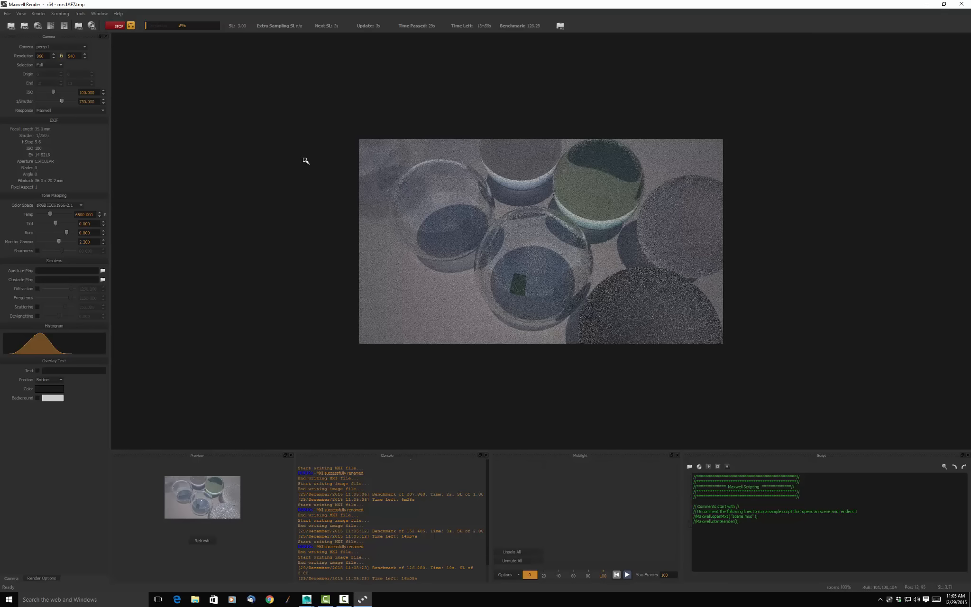
pyautogui.click(115, 26)
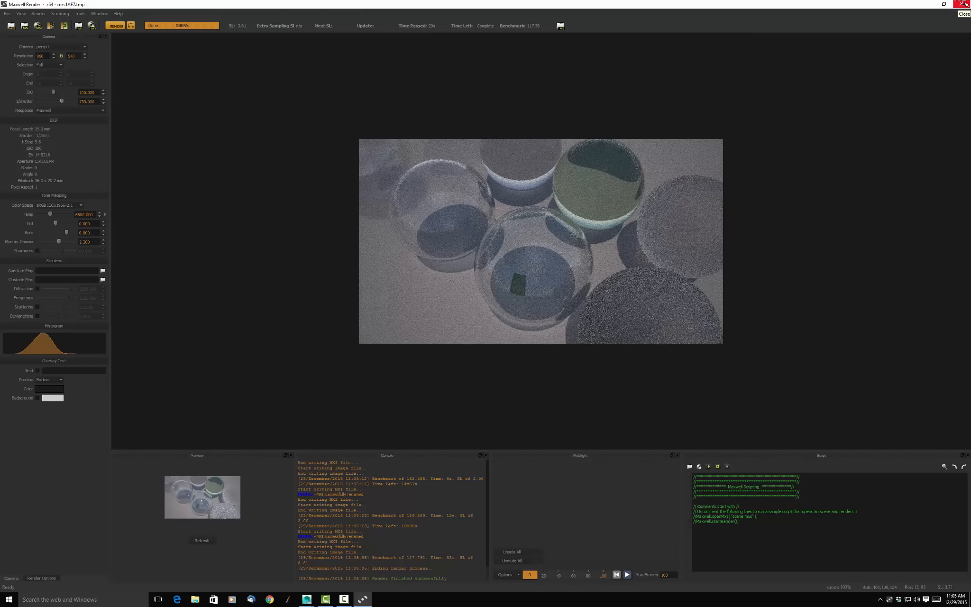
pyautogui.click(963, 4)
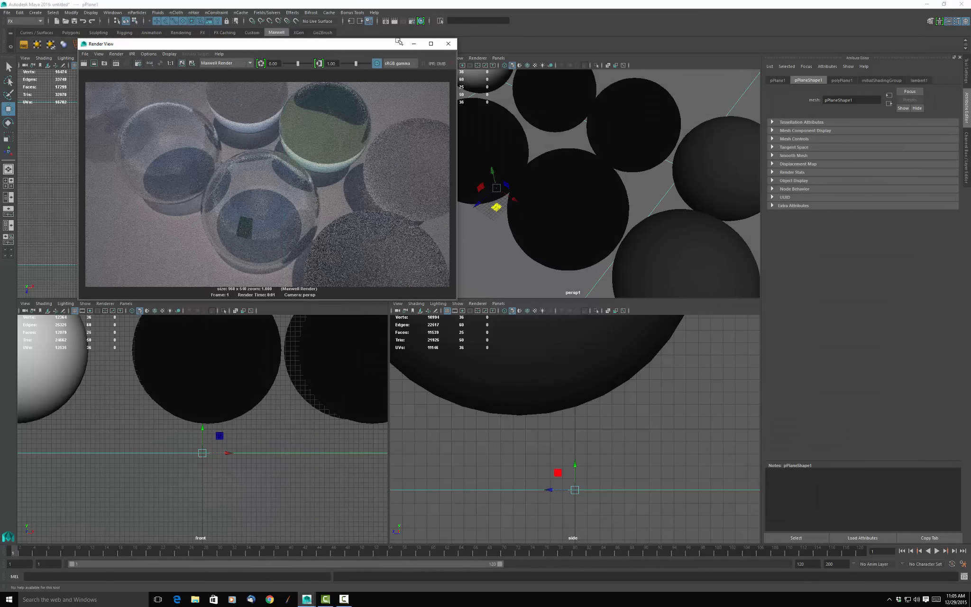
pyautogui.click(448, 43)
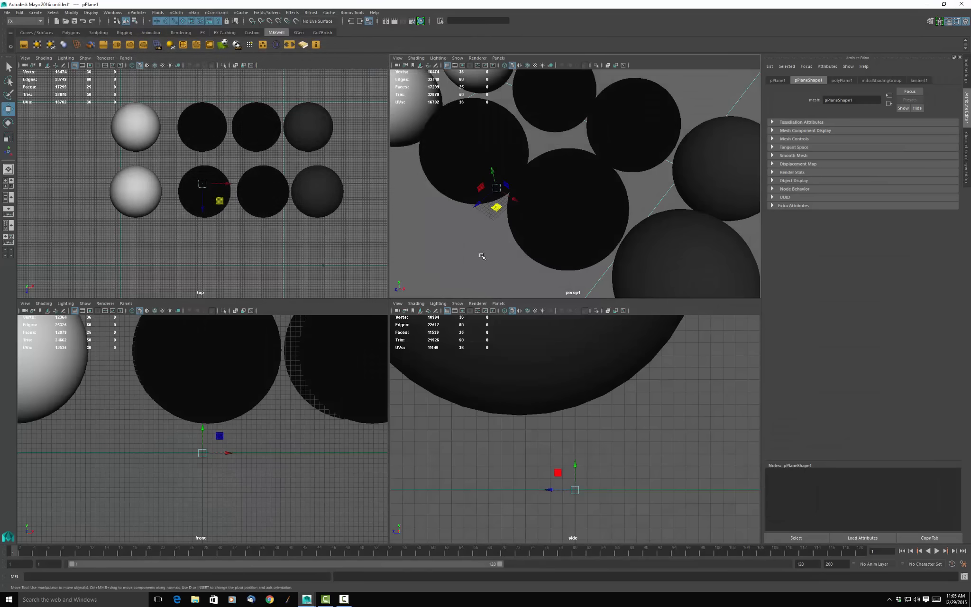
# Step: Undo the face deletion on the low-grade walled sphere and select the ground plane
pyautogui.click(544, 221)
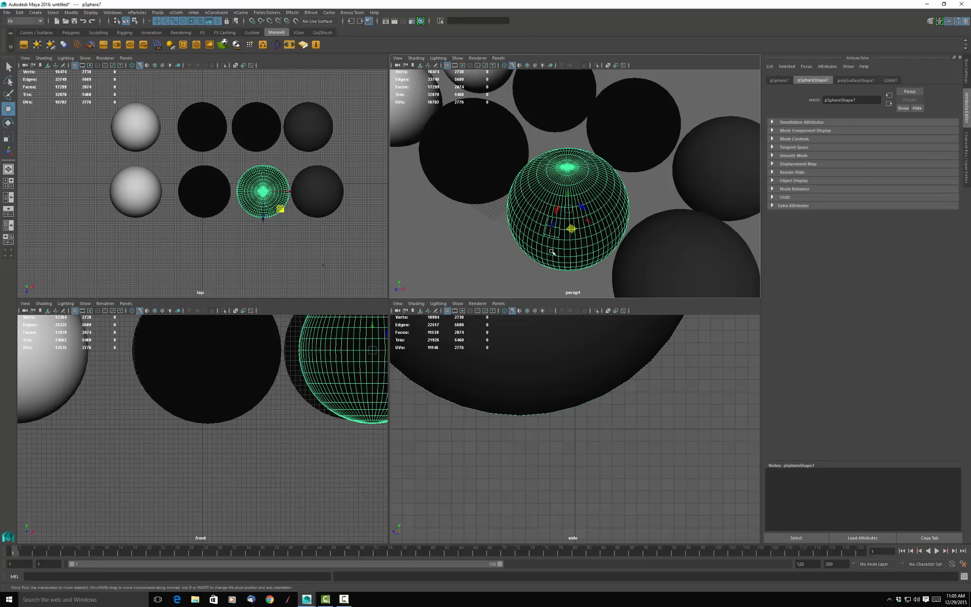
pyautogui.hotkey('ctrl', 'z')
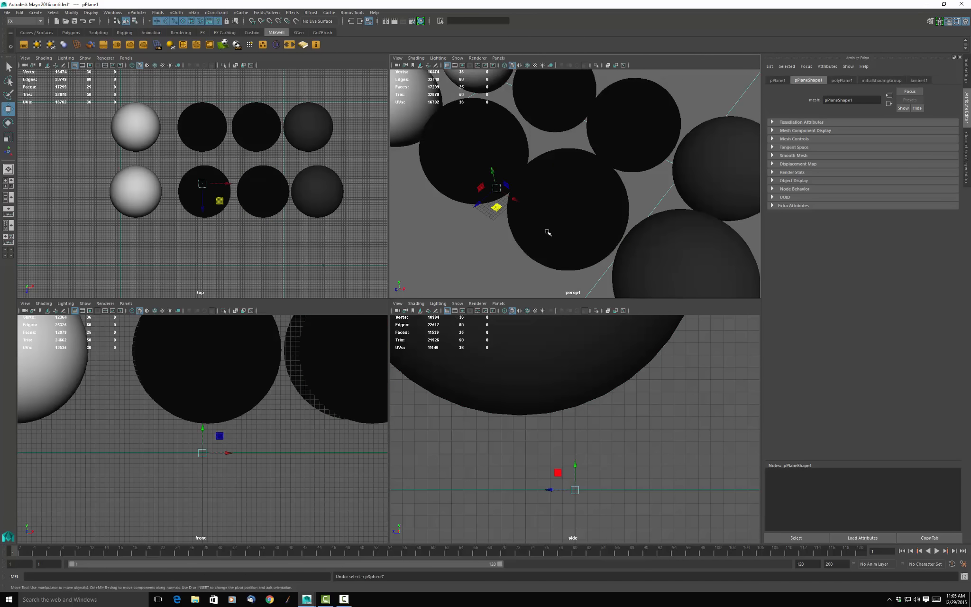
pyautogui.hotkey('ctrl', 'z')
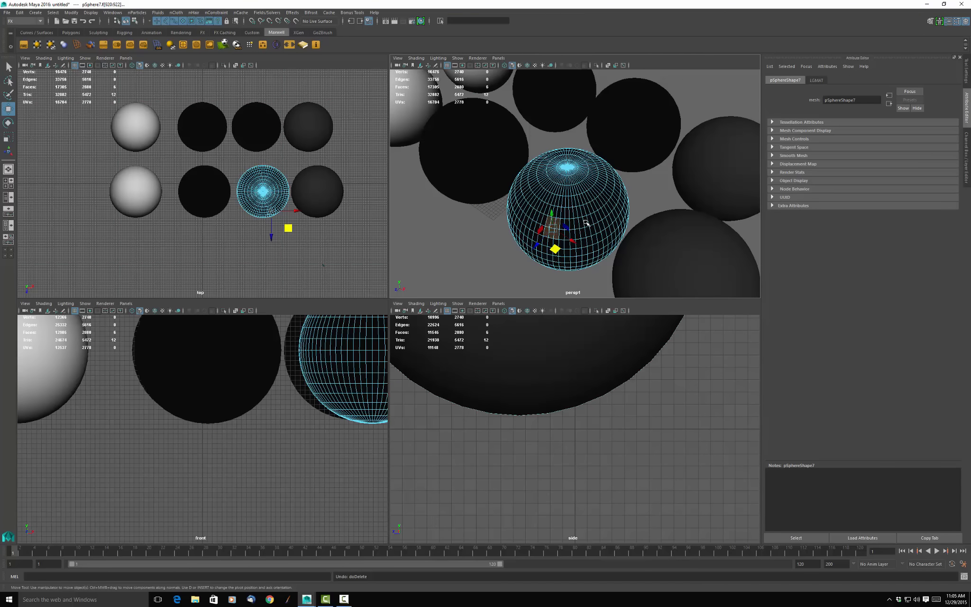
pyautogui.hotkey('ctrl', 'z')
pyautogui.click(478, 247)
pyautogui.click(542, 218)
pyautogui.click(453, 235)
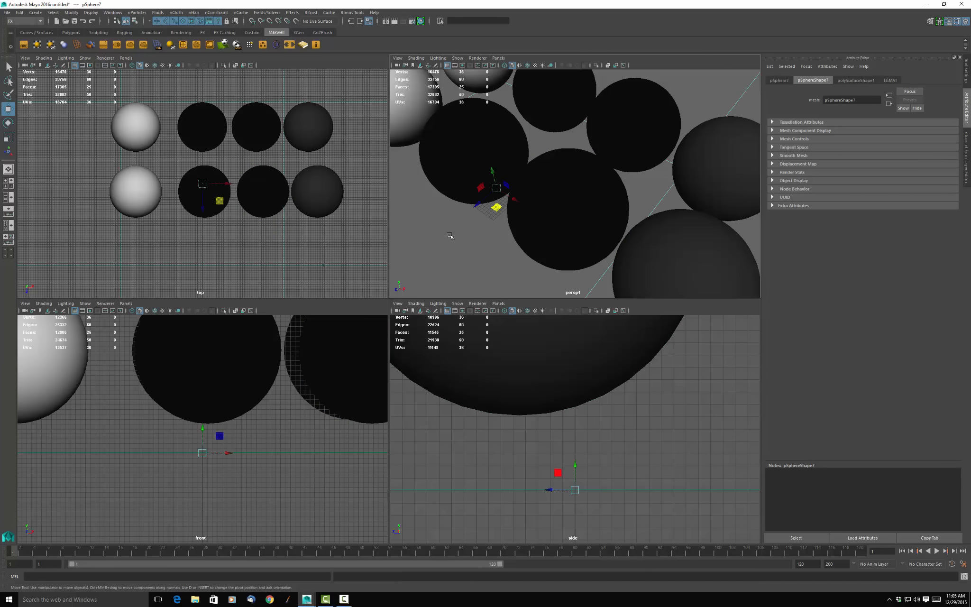
# Step: Render the restored scene in Maxwell FIRE with all eight spheres in view and place the render window beside them
pyautogui.click(21, 45)
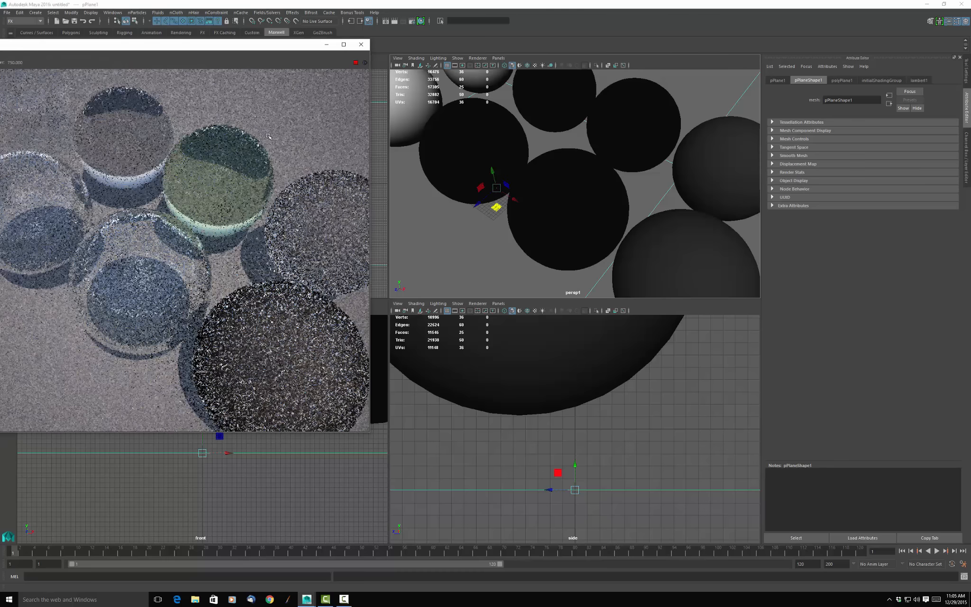
pyautogui.click(360, 44)
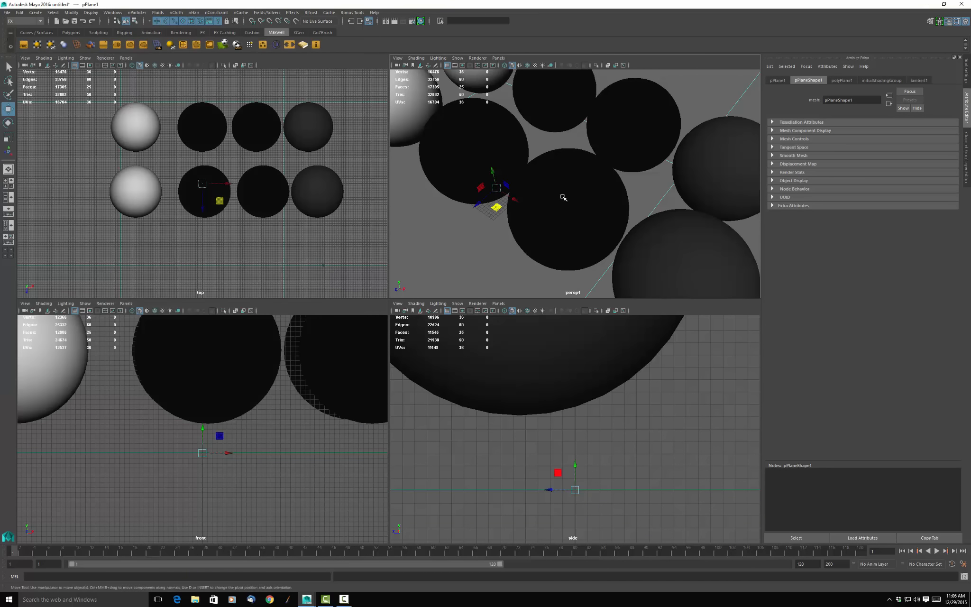
pyautogui.scroll(-5, 563, 197)
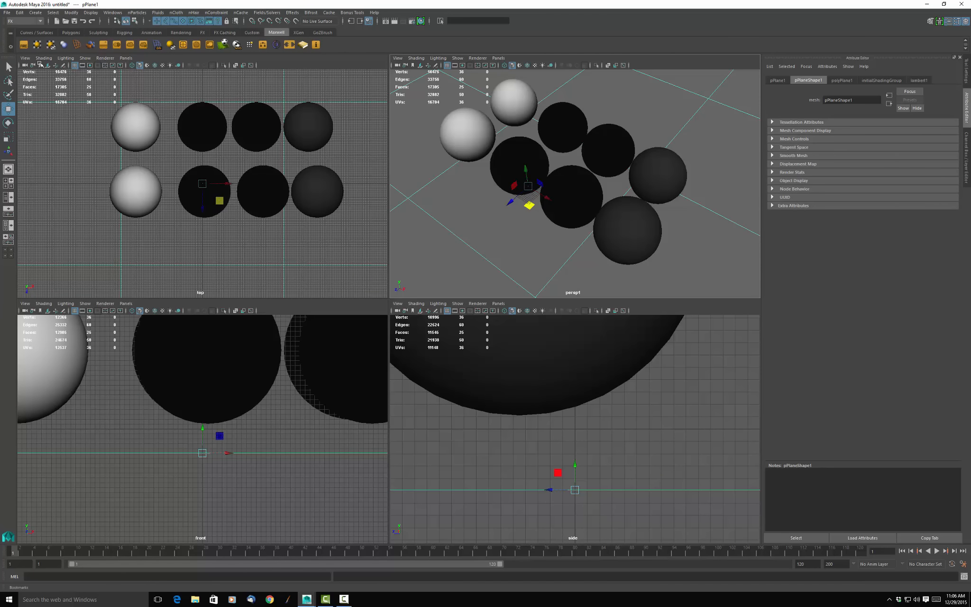
pyautogui.click(22, 45)
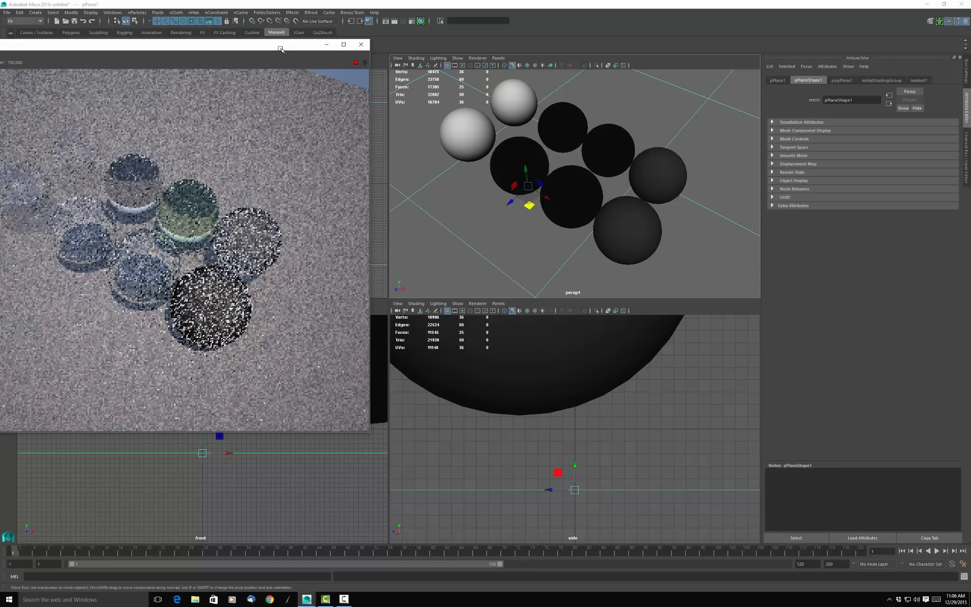
pyautogui.moveTo(280, 44); pyautogui.dragTo(386, 54)
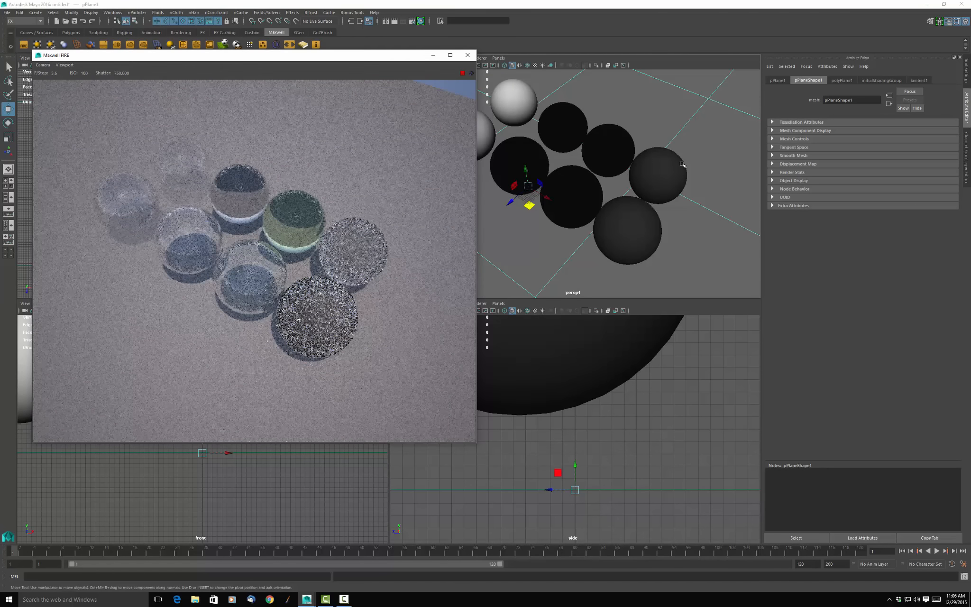
# Step: Set the attenuation distance of LGMAT on the low-grade solid sphere to 2 and its attenuation unit to mm
pyautogui.click(623, 144)
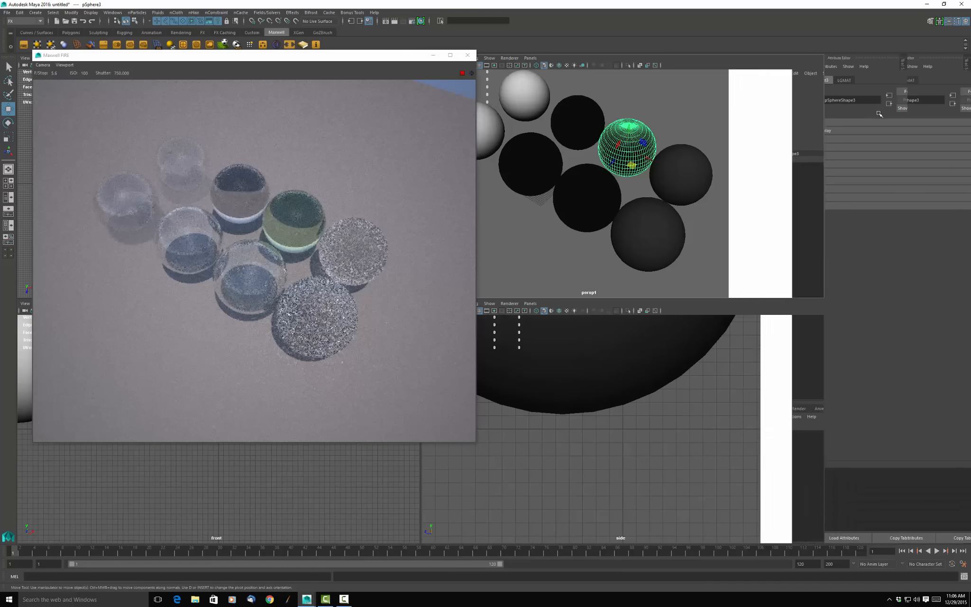
pyautogui.click(843, 80)
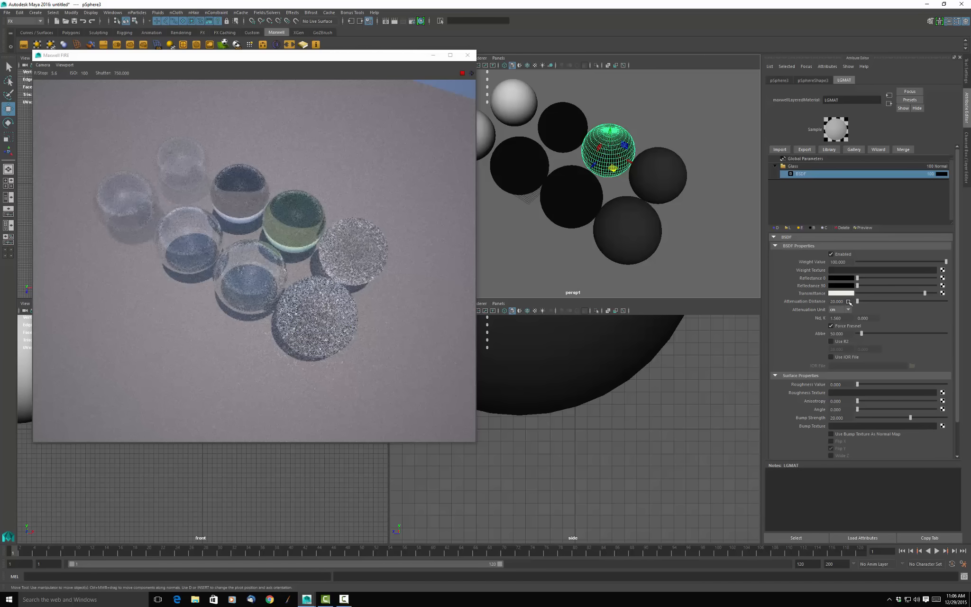
pyautogui.moveTo(847, 301); pyautogui.dragTo(826, 302)
pyautogui.write('2')
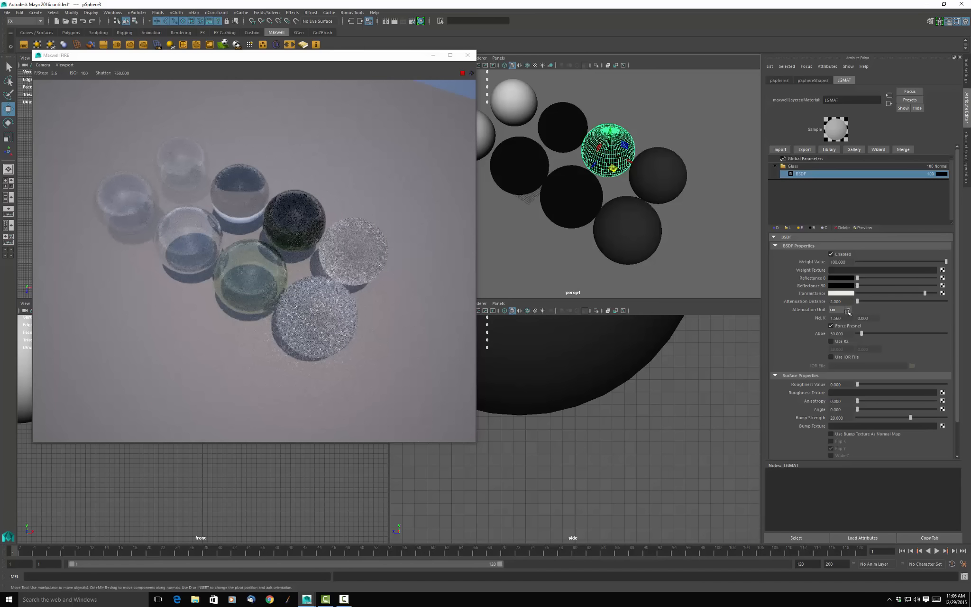
pyautogui.click(852, 308)
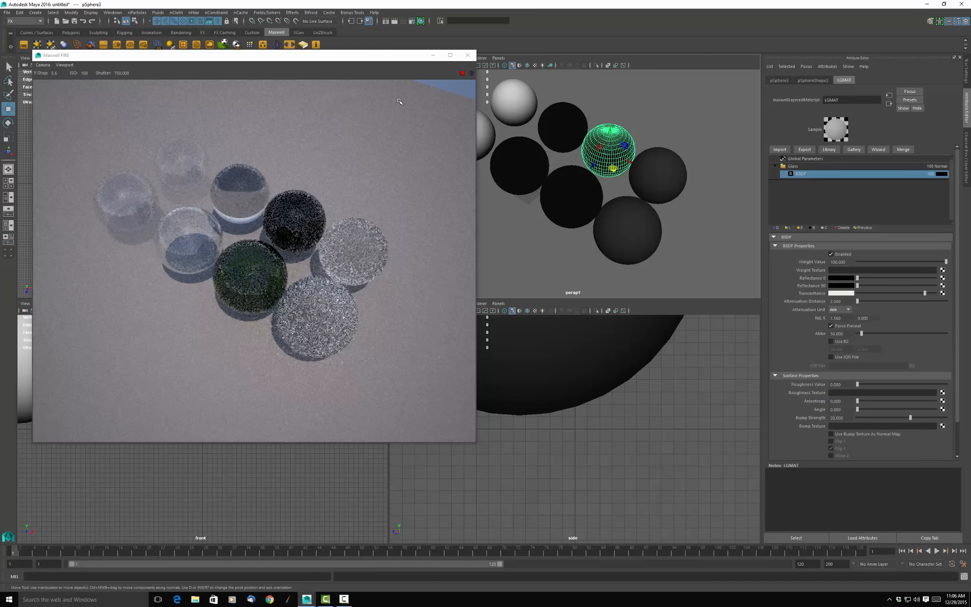
# Step: Set LGMAT's attenuation distance to 10 mm
pyautogui.moveTo(849, 300); pyautogui.dragTo(819, 301)
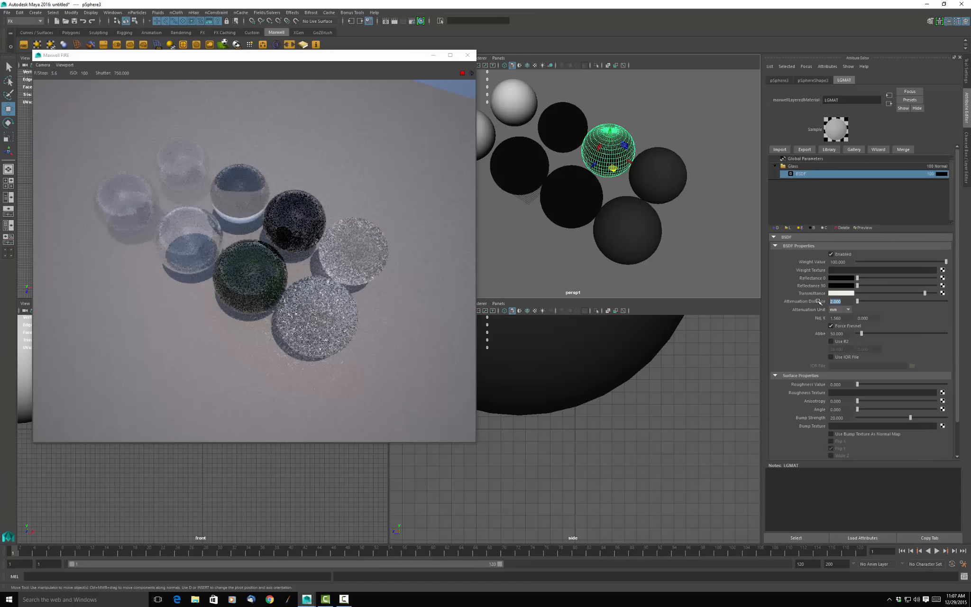
pyautogui.write('10')
pyautogui.press('Return')
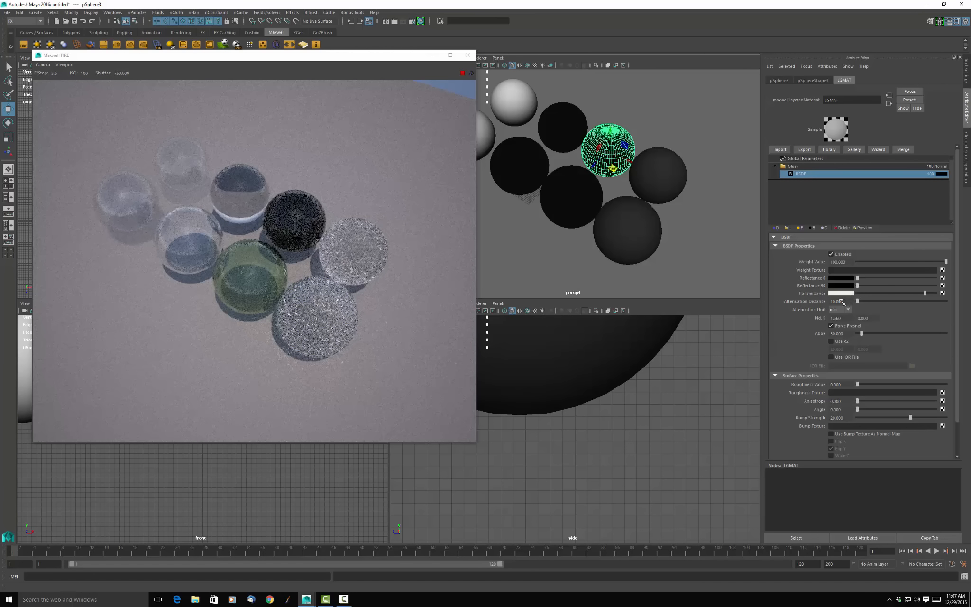
# Step: Set LGMAT's attenuation distance to 30 and its attenuation unit to cm
pyautogui.moveTo(842, 302); pyautogui.dragTo(799, 300)
pyautogui.write('30')
pyautogui.press('Return')
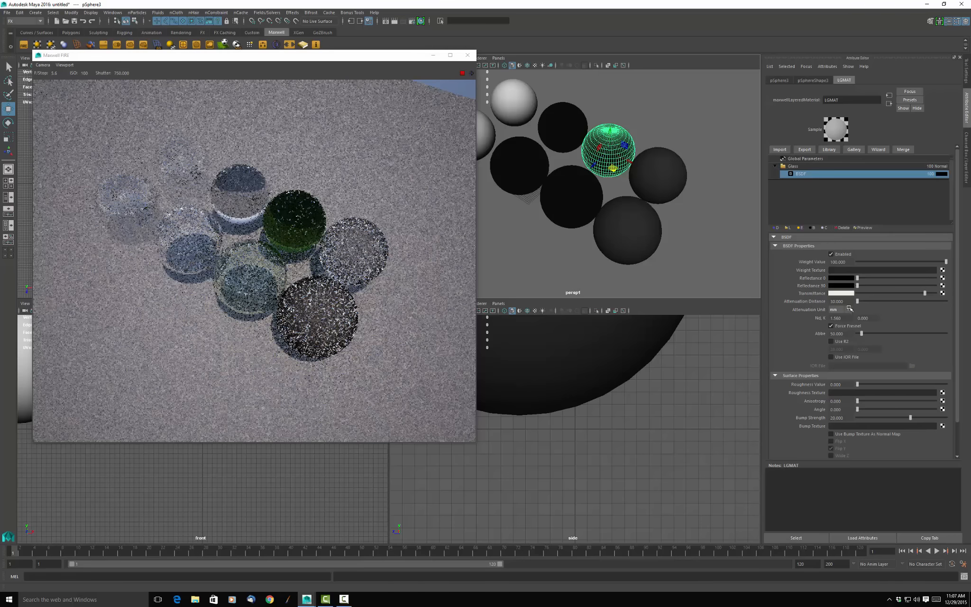
pyautogui.click(846, 309)
pyautogui.click(837, 340)
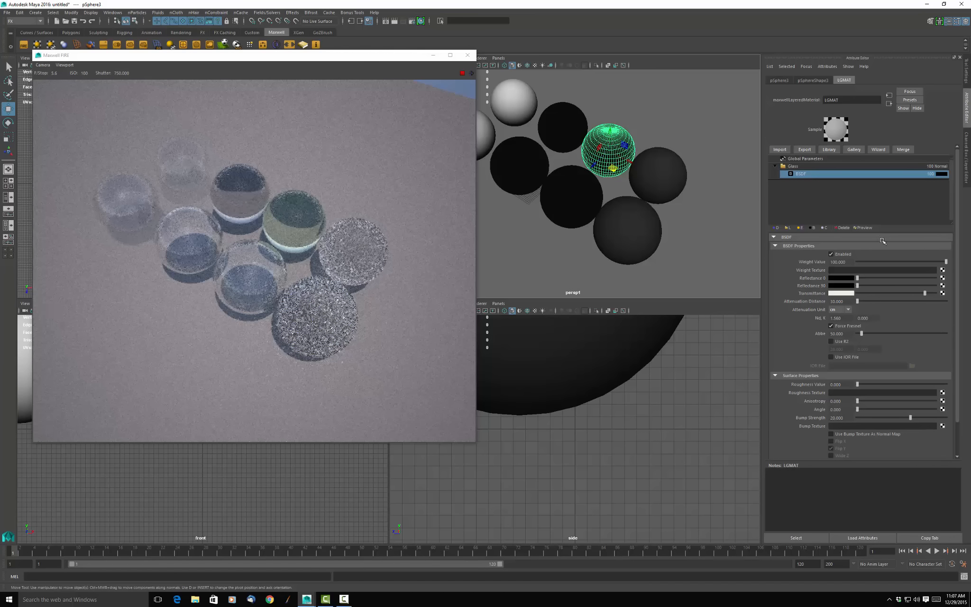
# Step: Turn off Force Fresnel in the high-grade solid sphere's HGMAT and raise Reflectance 0 and Reflectance 90 to near white
pyautogui.click(558, 128)
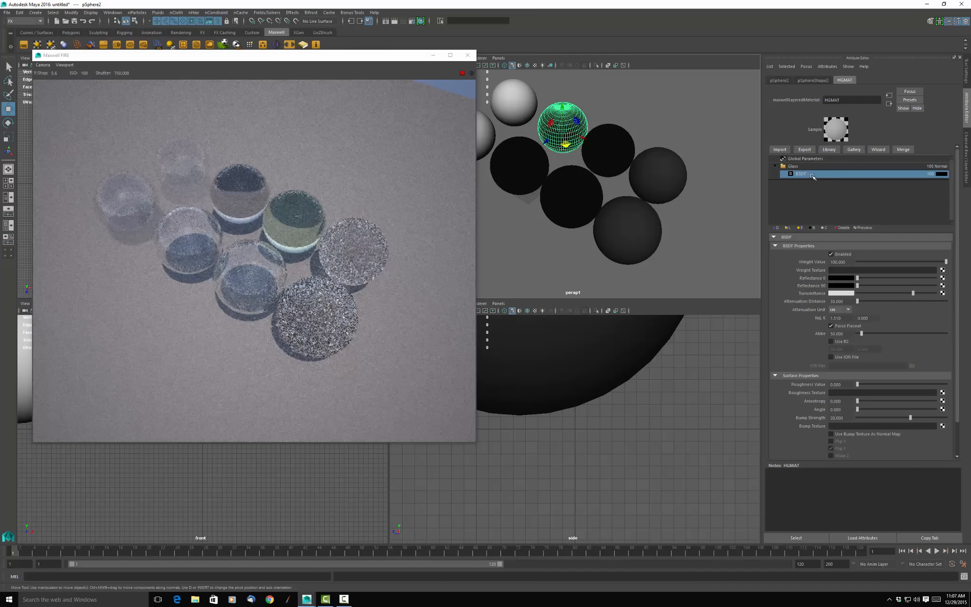
pyautogui.scroll(-1, 803, 270)
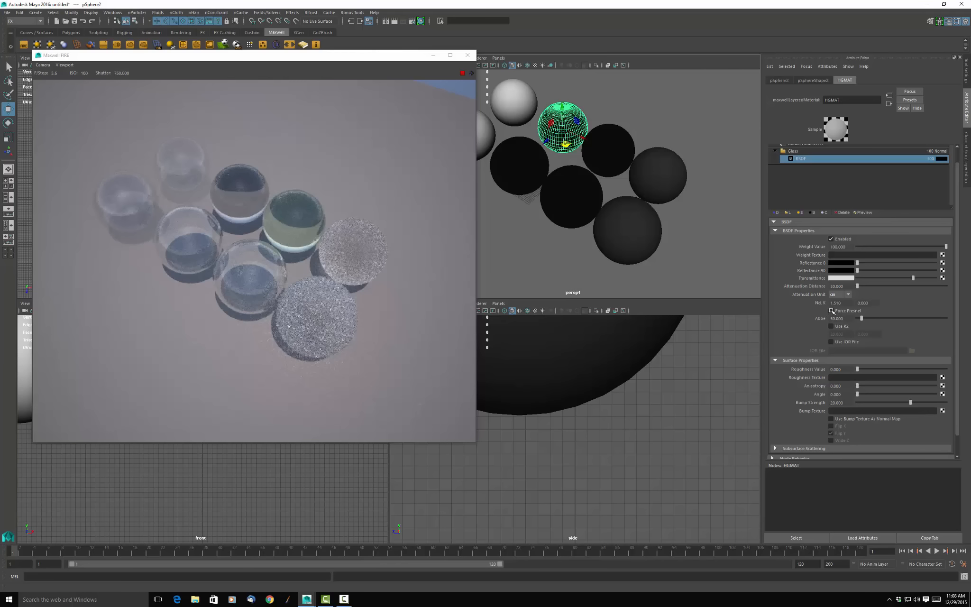
pyautogui.click(832, 311)
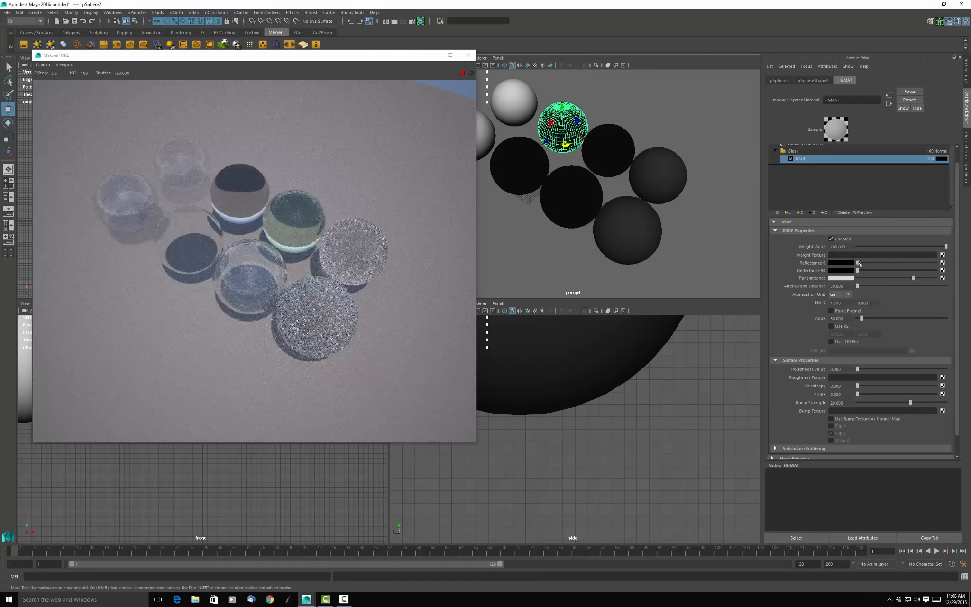
pyautogui.moveTo(858, 264); pyautogui.dragTo(922, 263)
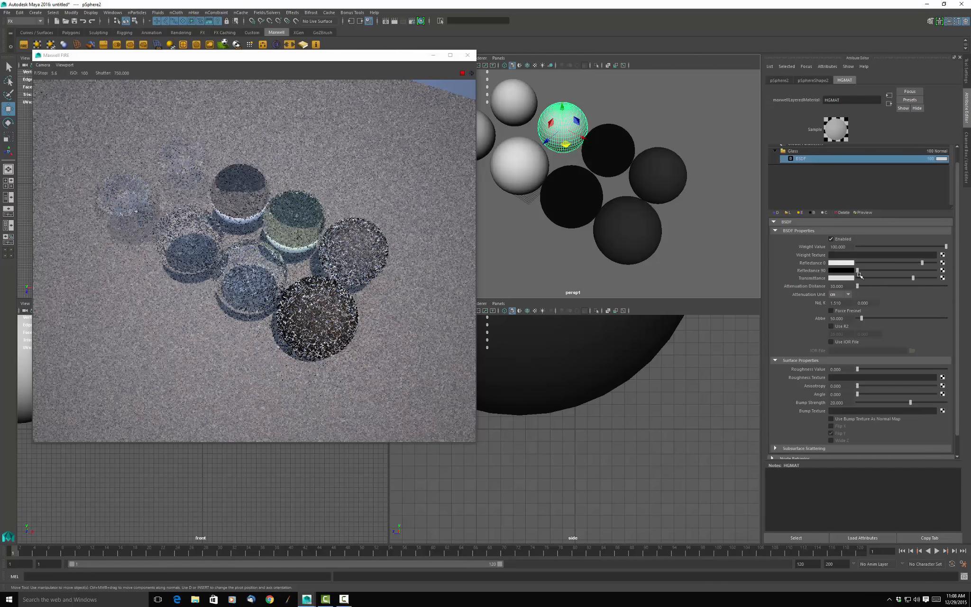
pyautogui.moveTo(858, 270); pyautogui.dragTo(936, 271)
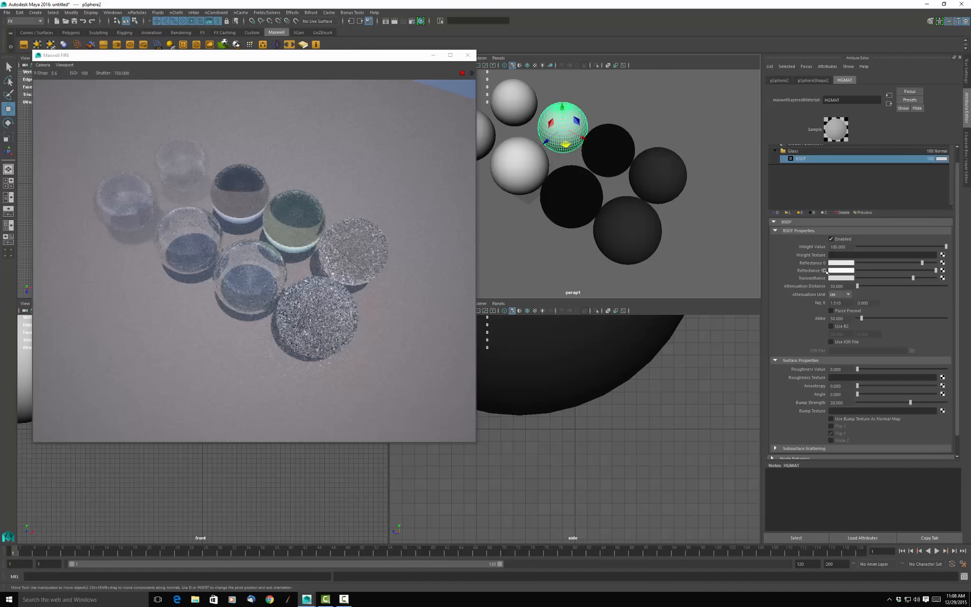
# Step: Colour HGMAT's Reflectance 0 red and its Reflectance 90 green
pyautogui.click(840, 263)
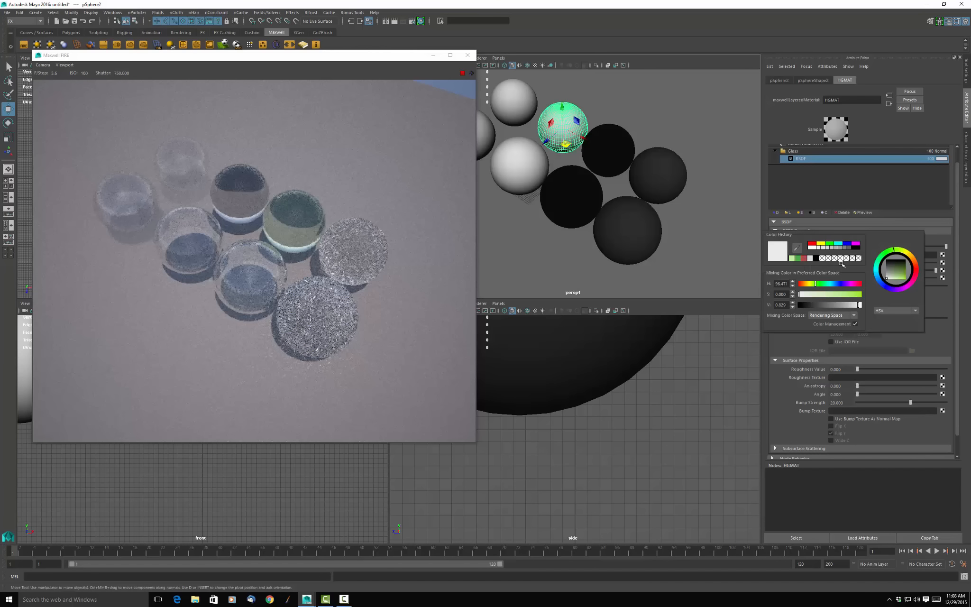
pyautogui.click(814, 243)
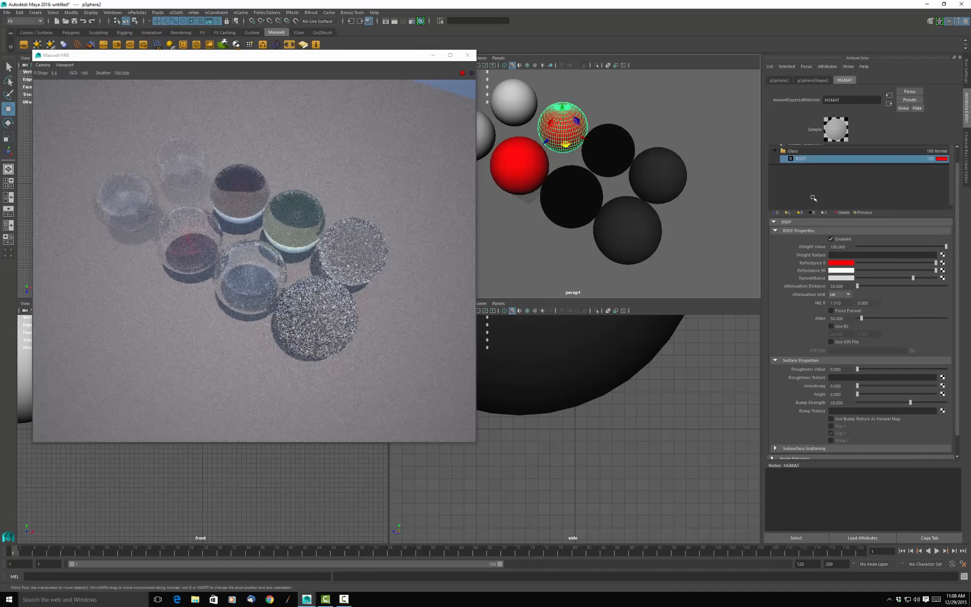
pyautogui.click(841, 271)
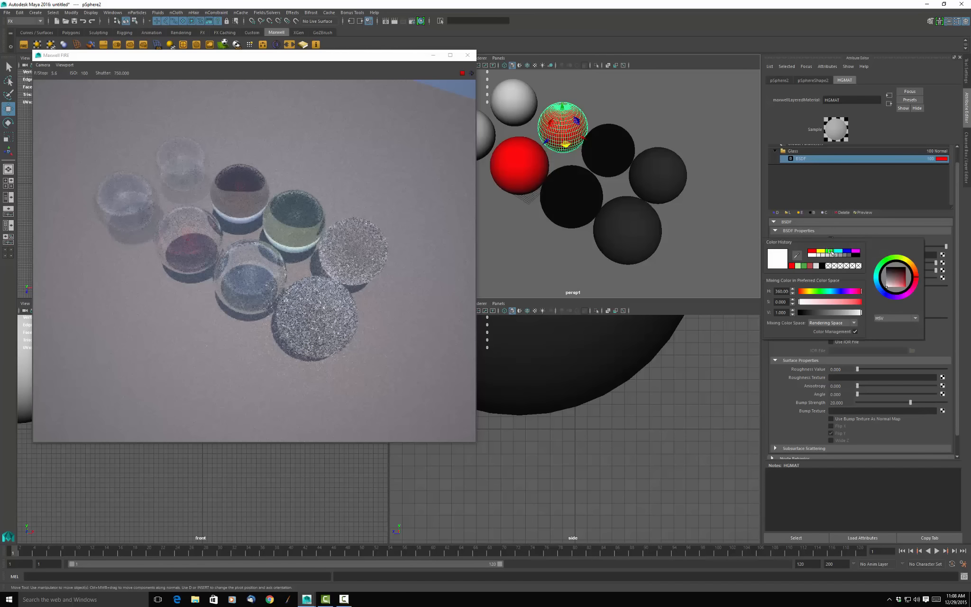
pyautogui.click(831, 252)
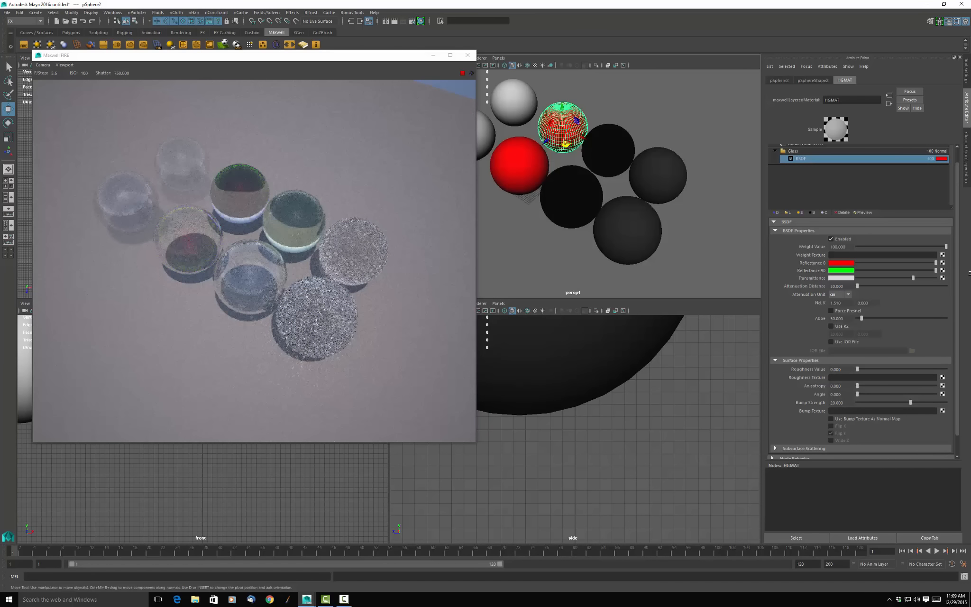
# Step: Re-enable Force Fresnel in HGMAT and reset Reflectance 0 and Reflectance 90 to black
pyautogui.click(830, 311)
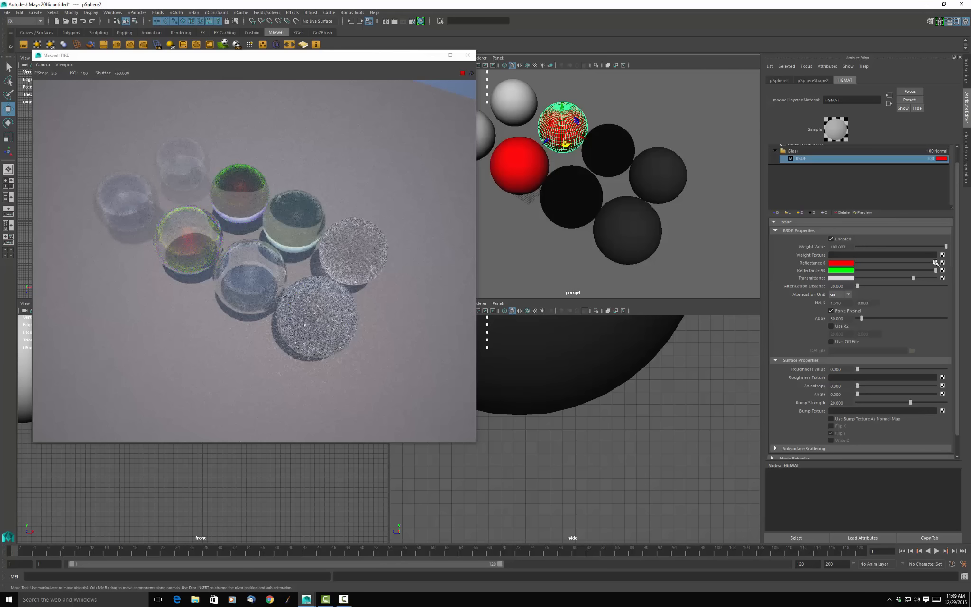
pyautogui.moveTo(935, 261); pyautogui.dragTo(831, 266)
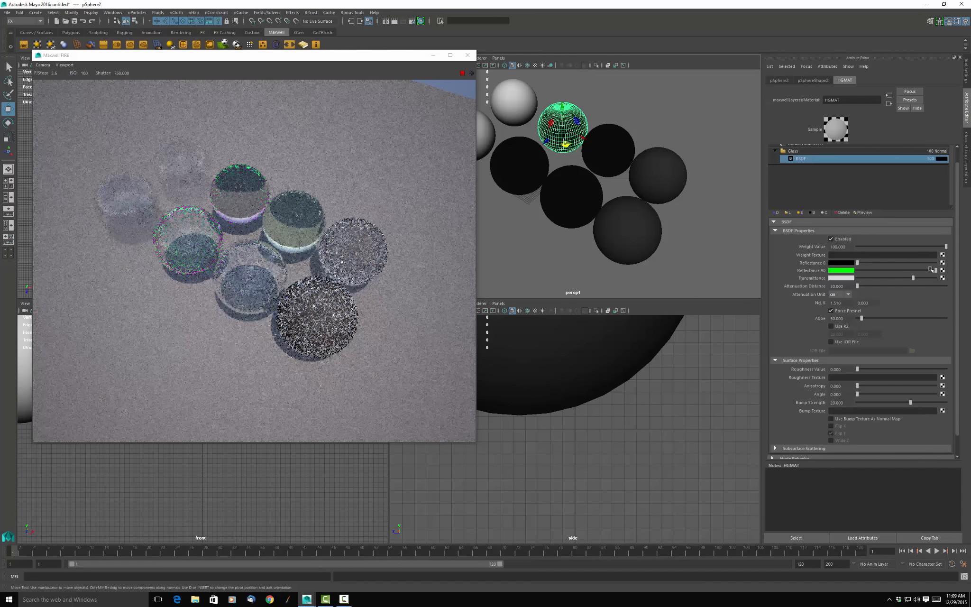
pyautogui.moveTo(935, 270); pyautogui.dragTo(854, 271)
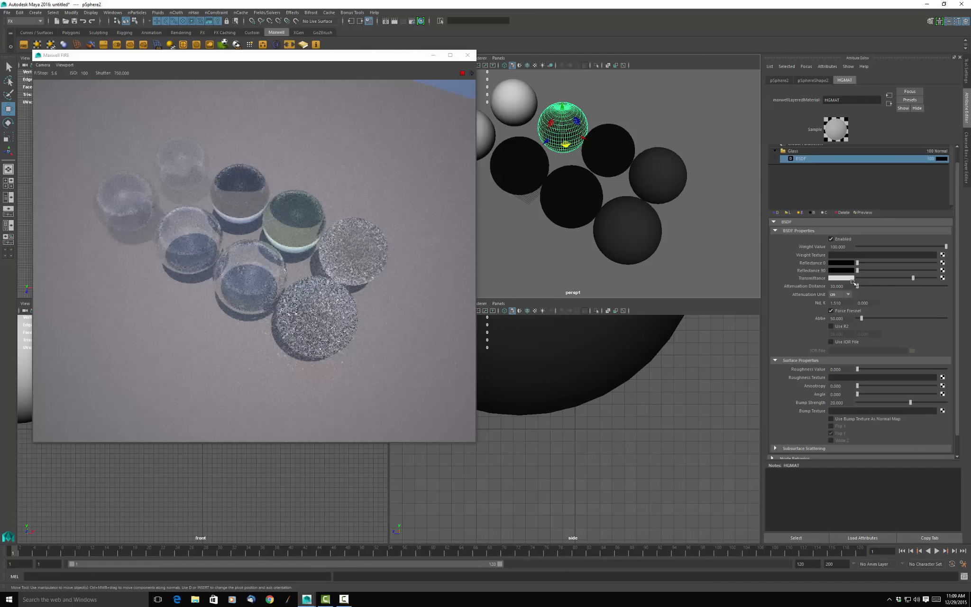
# Step: Review LGMAT's transmittance and surface settings and compare the high-grade and low-grade solid spheres in the render
pyautogui.click(608, 146)
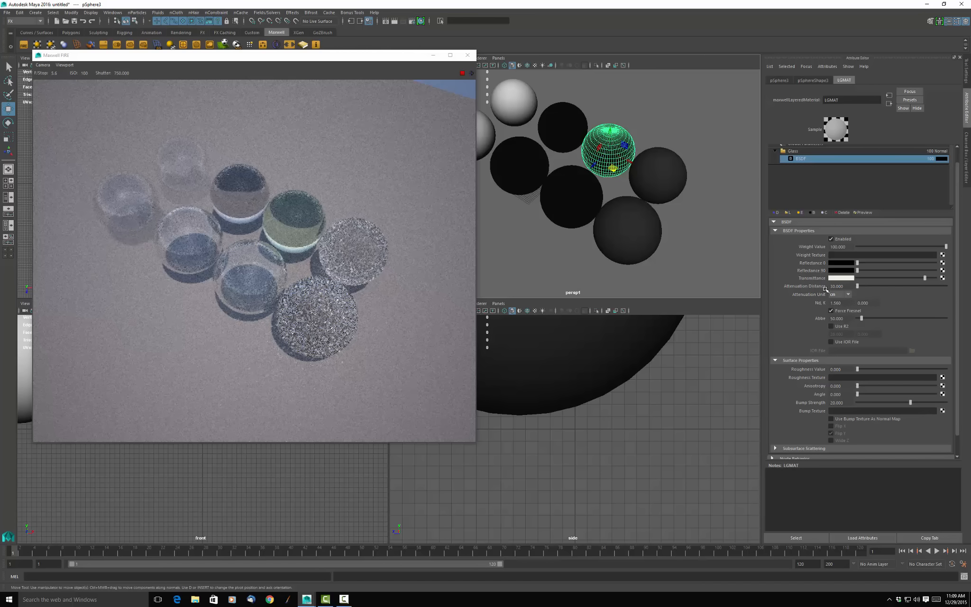
pyautogui.click(843, 277)
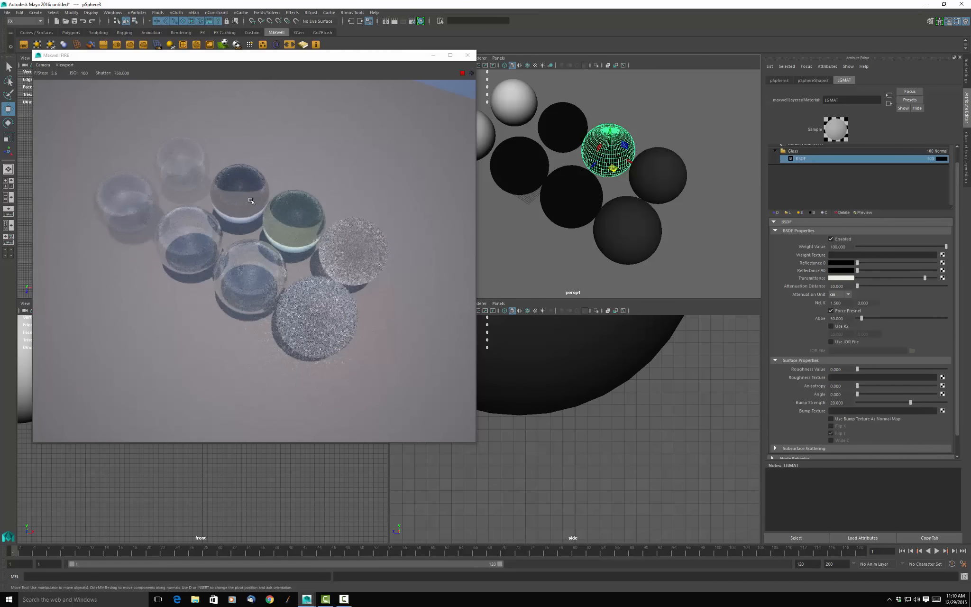
pyautogui.click(250, 178)
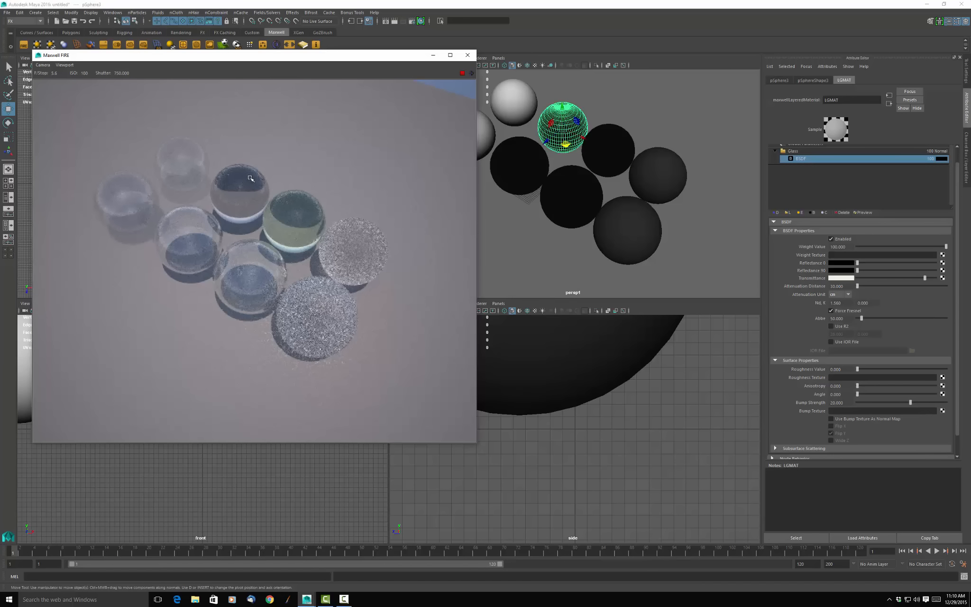
pyautogui.click(295, 213)
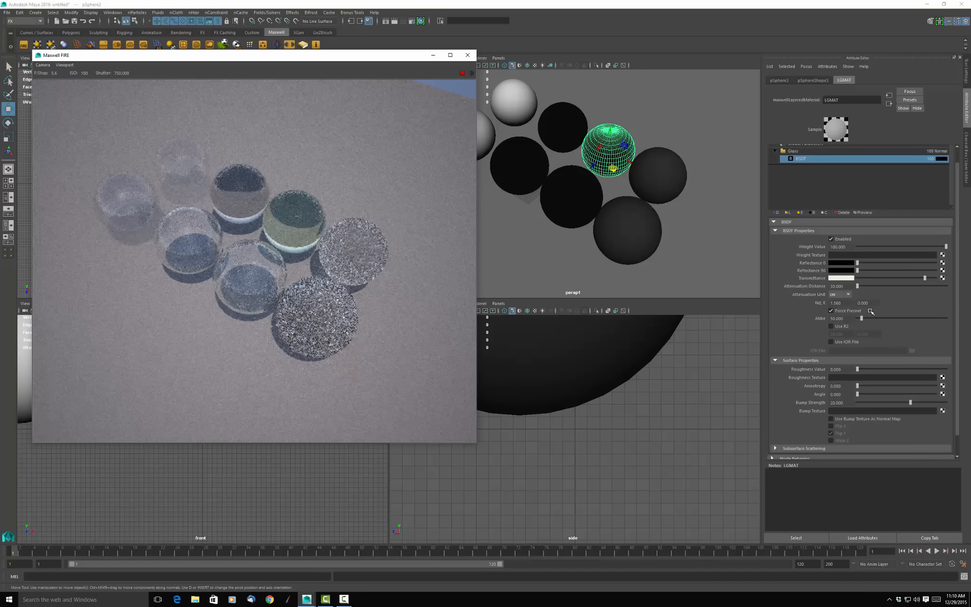
pyautogui.scroll(-1, 871, 310)
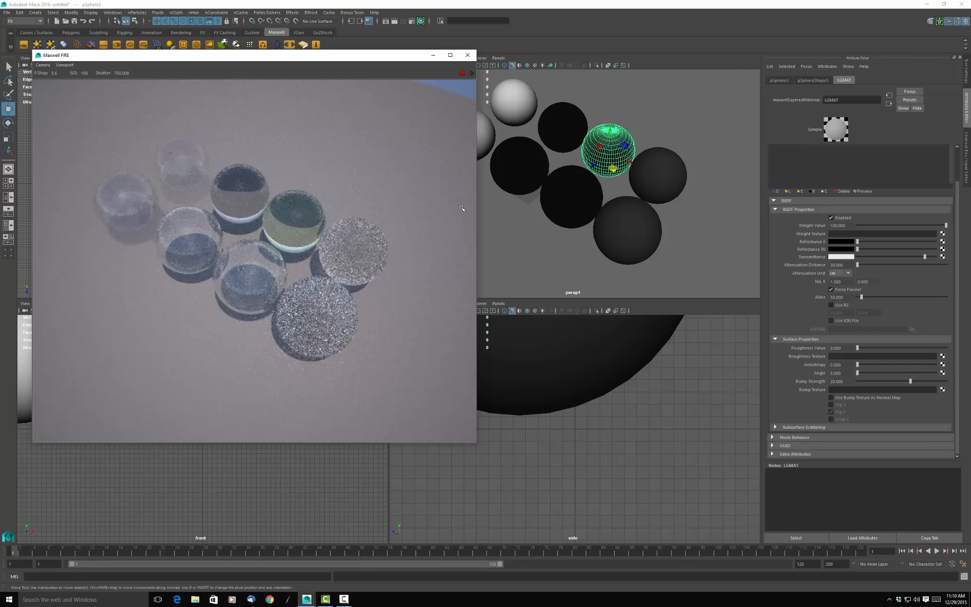
# Step: Open FrostedMAT on the frosted solid sphere and set its roughness value to 30
pyautogui.click(677, 181)
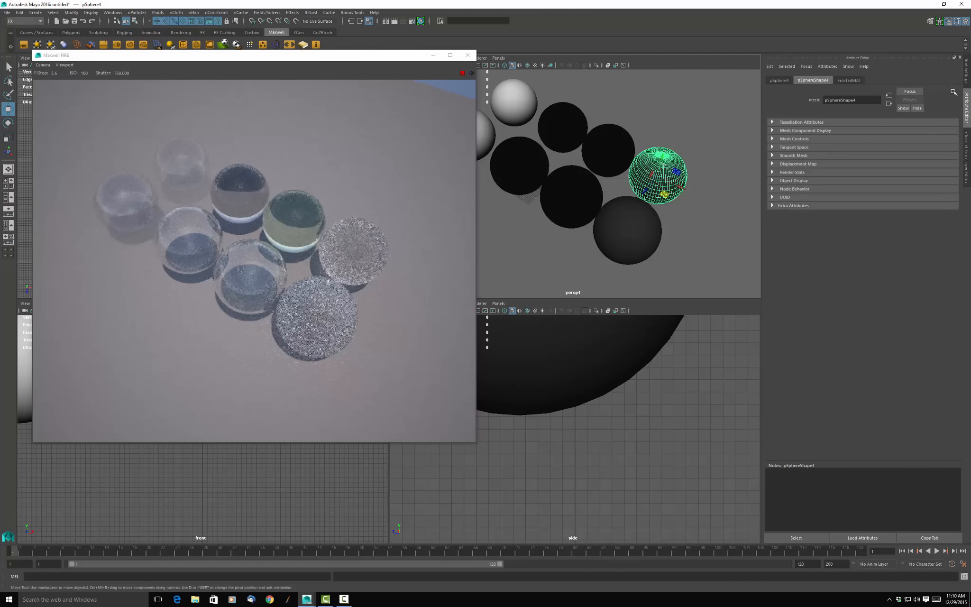
pyautogui.click(850, 80)
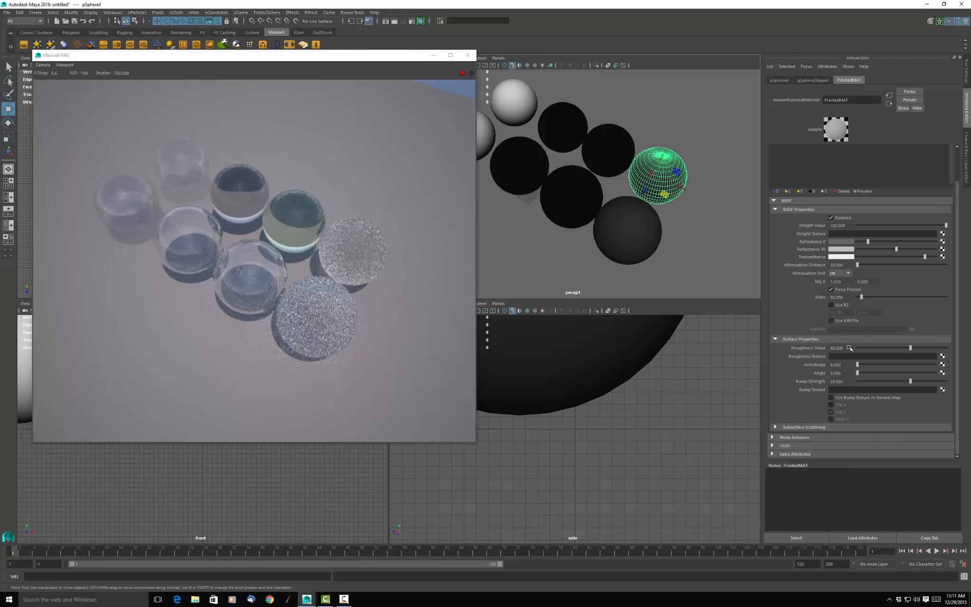
pyautogui.moveTo(848, 348); pyautogui.dragTo(819, 349)
pyautogui.write('30')
pyautogui.press('Return')
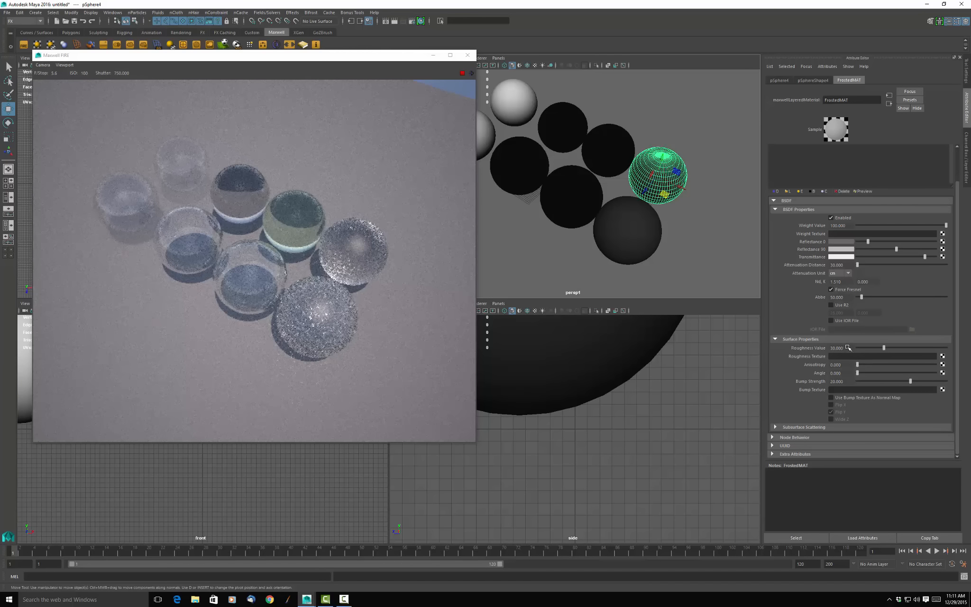
# Step: Set FrostedMAT's roughness value to 10
pyautogui.moveTo(847, 348); pyautogui.dragTo(800, 348)
pyautogui.write('10')
pyautogui.press('Return')
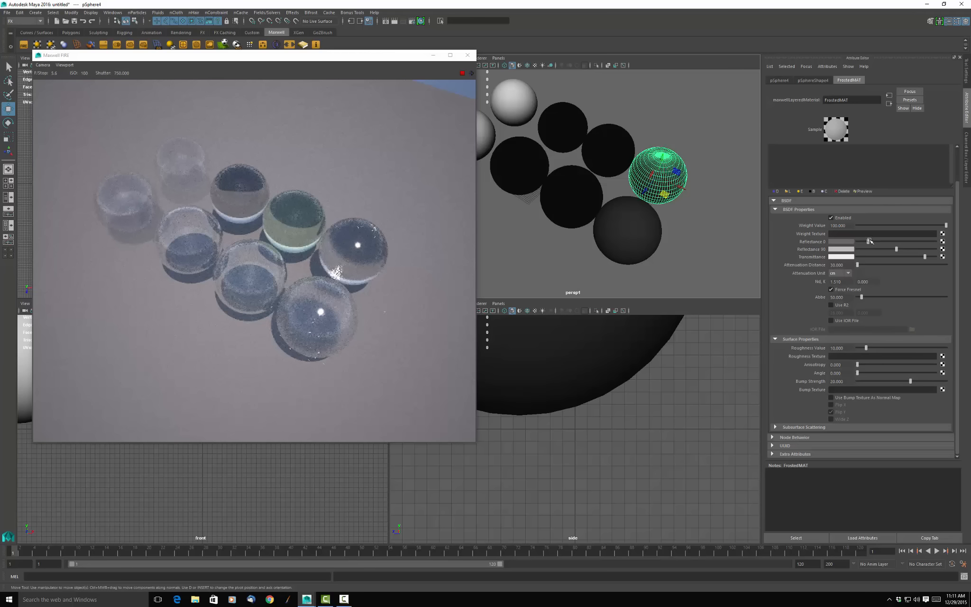
# Step: Set FrostedMAT's Reflectance 0 and Reflectance 90 to black and its roughness to 0, and compare its settings with HGMAT's
pyautogui.moveTo(869, 240); pyautogui.dragTo(828, 260)
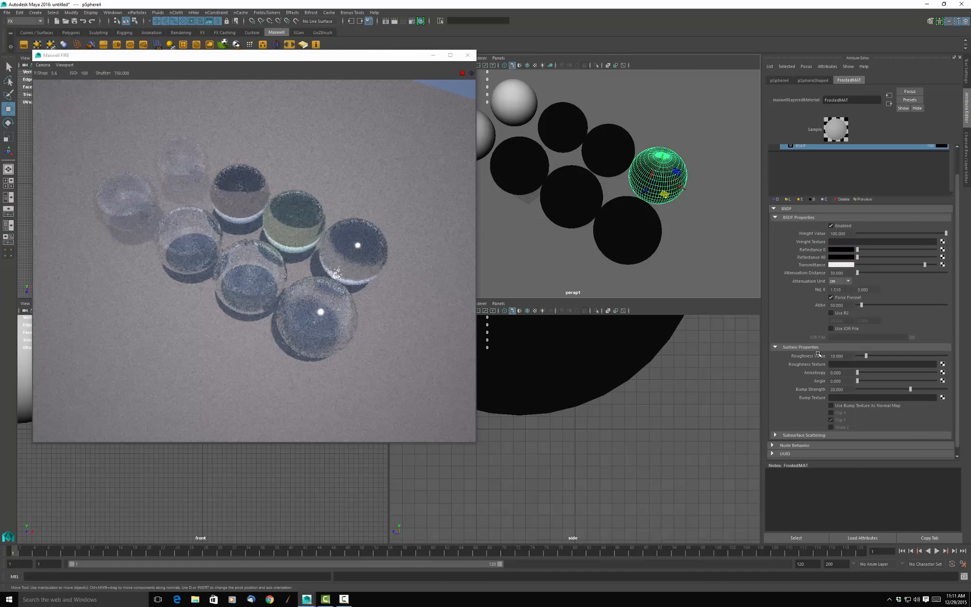
pyautogui.moveTo(863, 357); pyautogui.dragTo(849, 357)
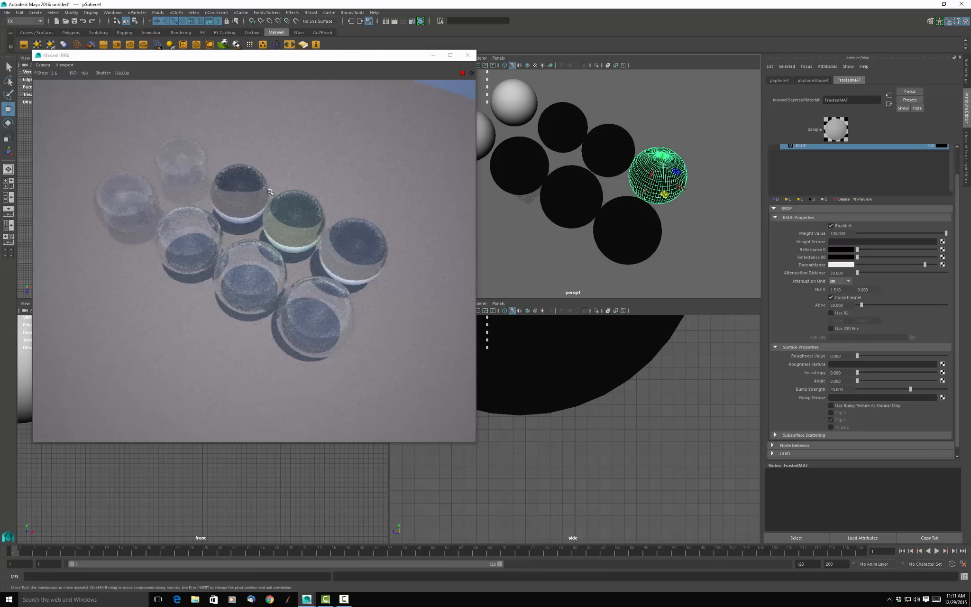
pyautogui.click(559, 118)
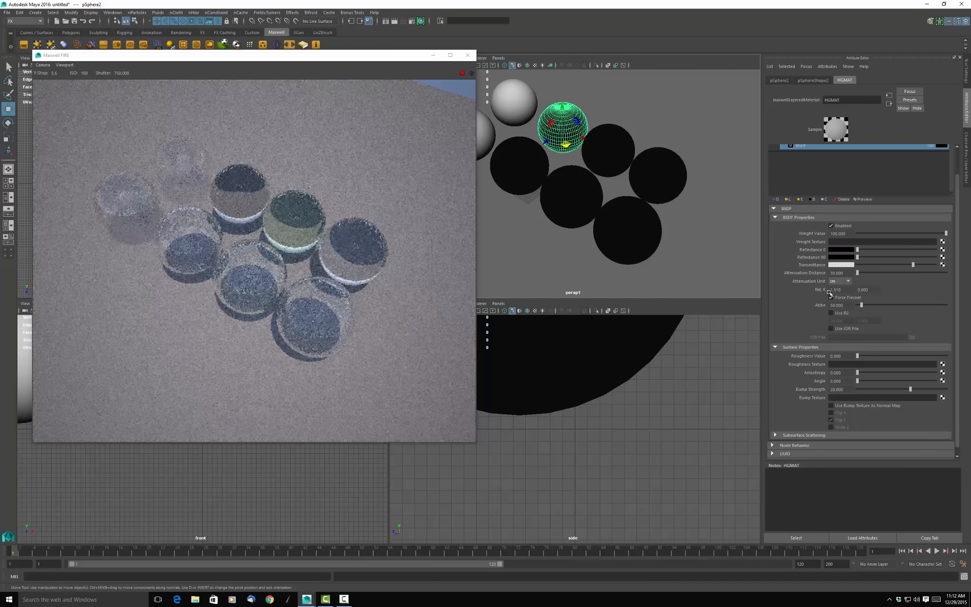
pyautogui.click(663, 169)
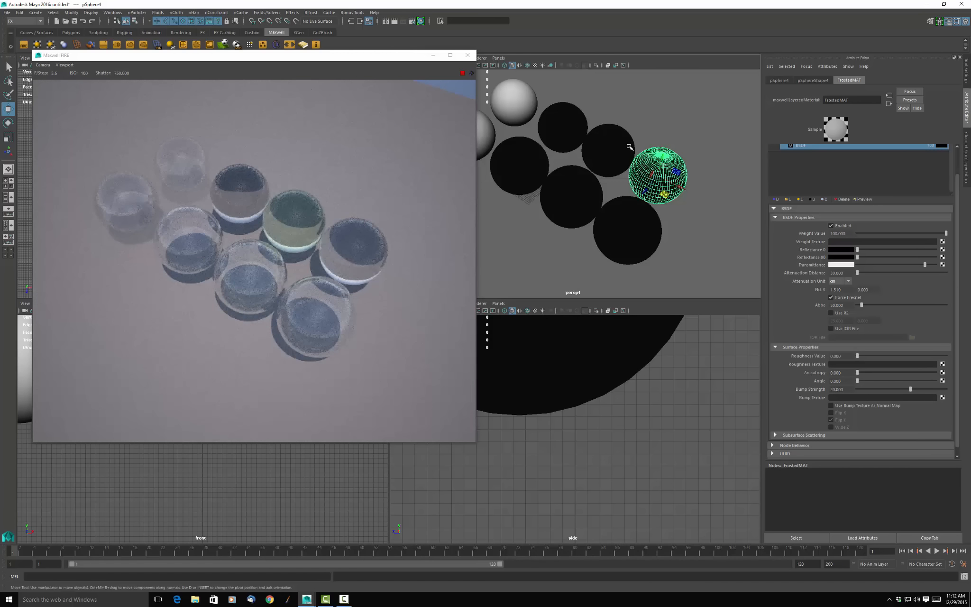
# Step: Move the render window clear of the perspective view and frame the two light grey AGS spheres up close
pyautogui.moveTo(394, 55); pyautogui.dragTo(299, 67)
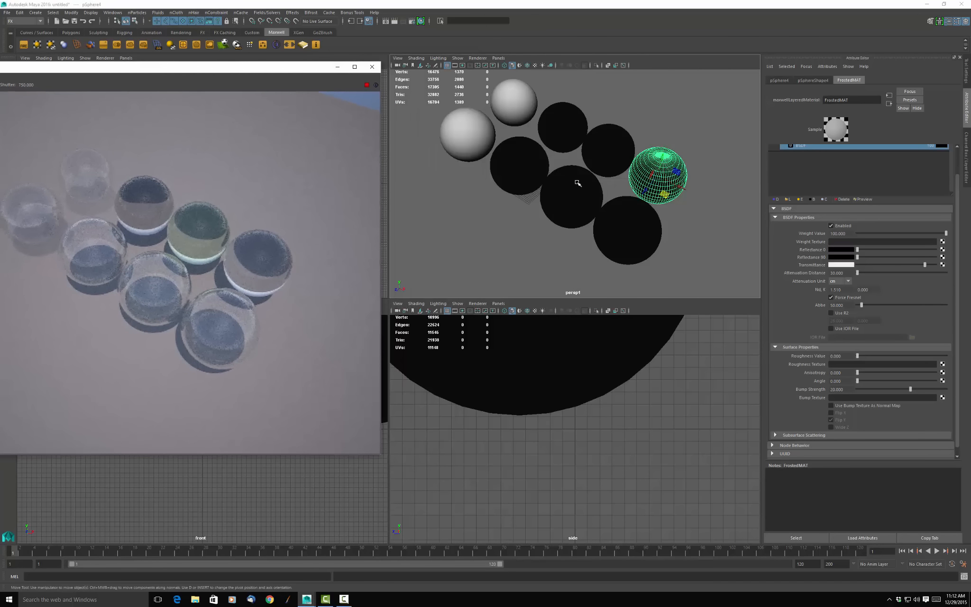
pyautogui.keyDown('alt'); pyautogui.moveTo(581, 186); pyautogui.dragTo(641, 242, button='middle'); pyautogui.keyUp('alt')
pyautogui.scroll(3, 623, 192)
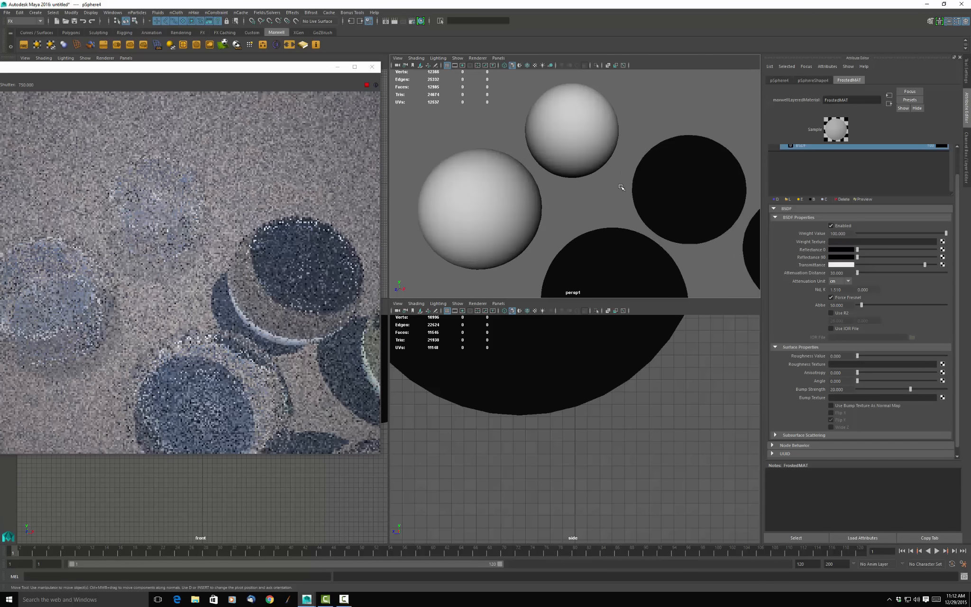
pyautogui.keyDown('alt'); pyautogui.moveTo(622, 186); pyautogui.dragTo(641, 186, button='middle'); pyautogui.keyUp('alt')
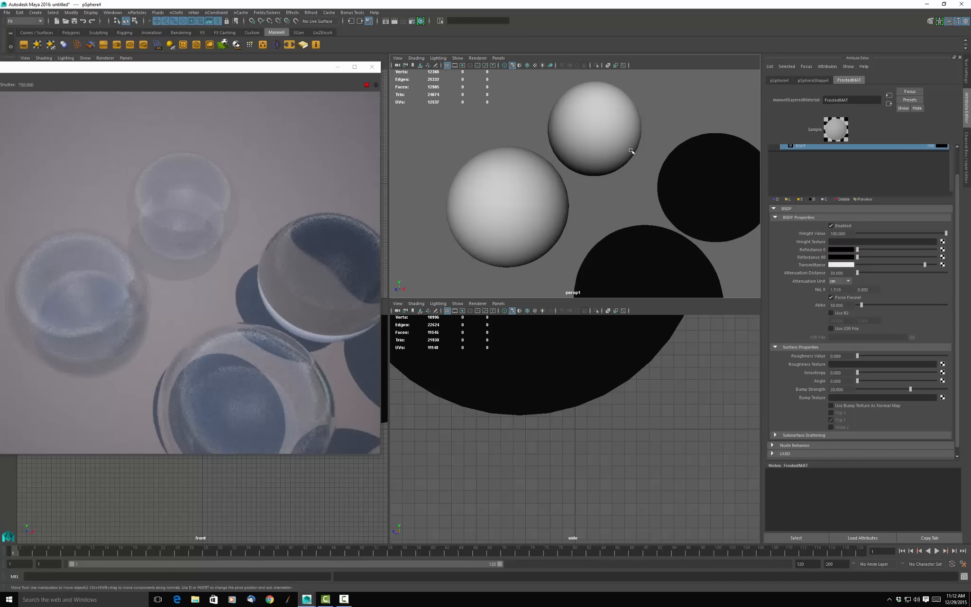
pyautogui.scroll(-1, 631, 151)
pyautogui.scroll(1, 630, 151)
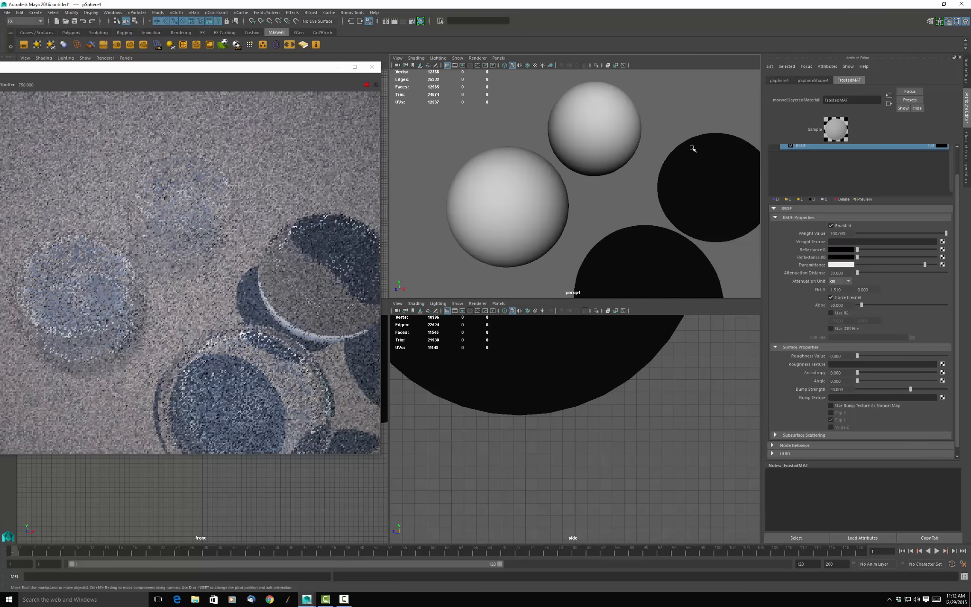
# Step: Examine the BSDF and surface settings of agsMAT on the smaller AGS sphere
pyautogui.click(597, 117)
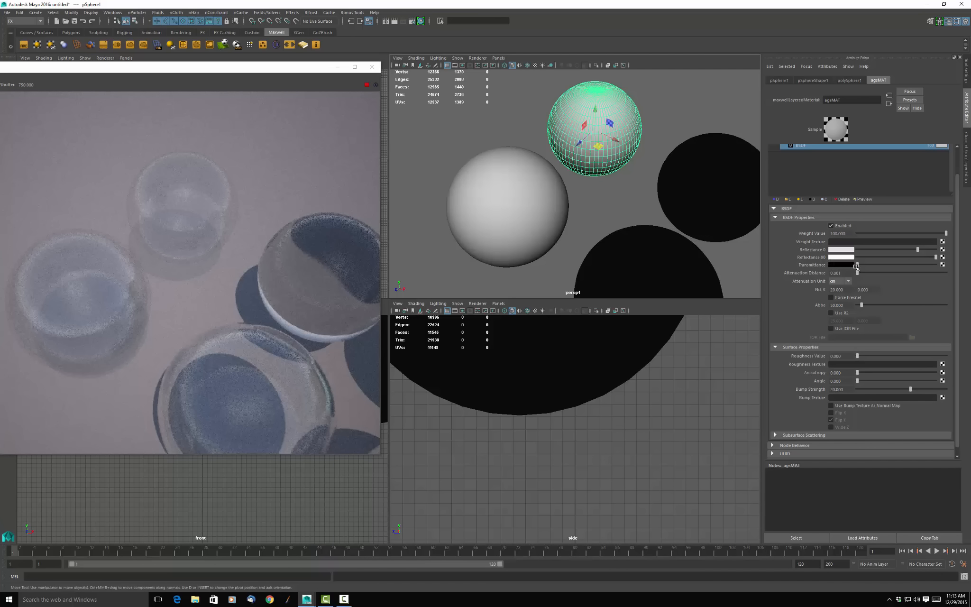
pyautogui.moveTo(858, 265); pyautogui.dragTo(856, 264)
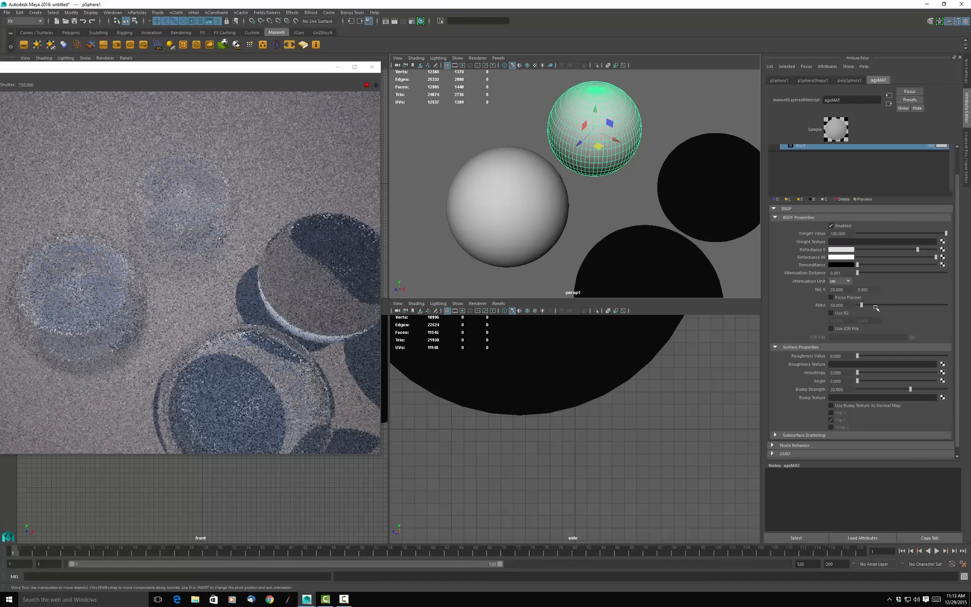
pyautogui.scroll(-1, 894, 287)
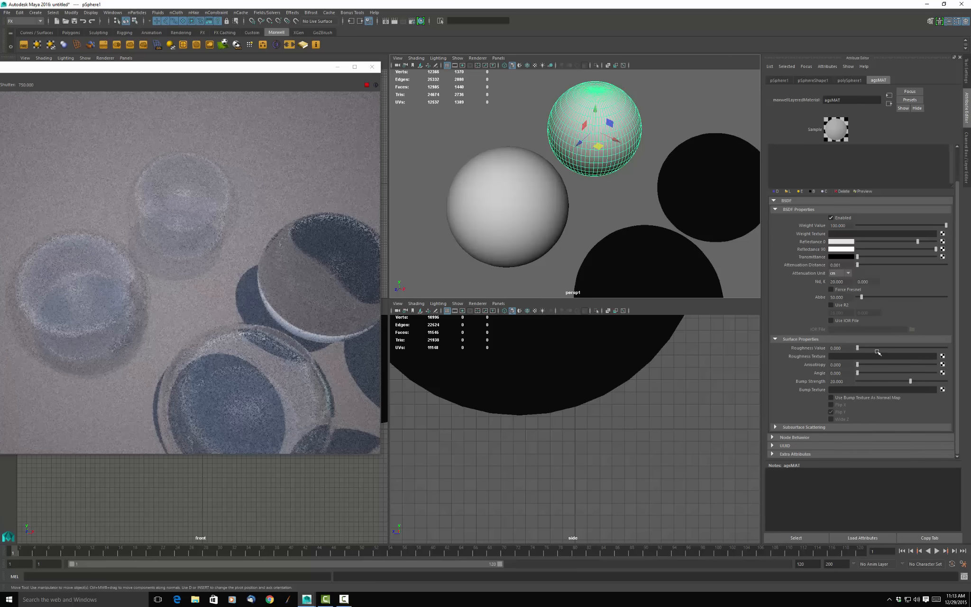
pyautogui.scroll(3, 876, 341)
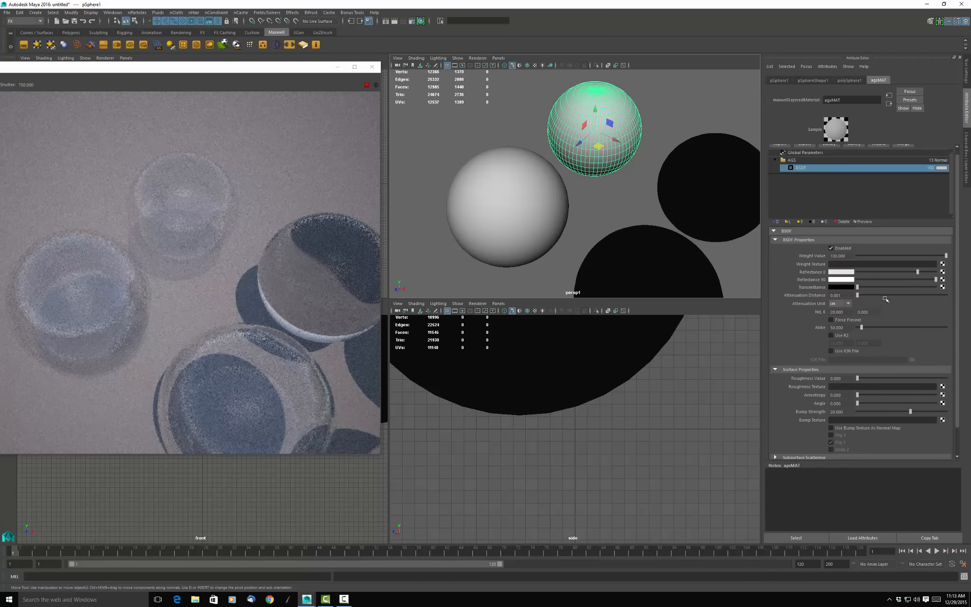
# Step: Try Force Fresnel on agsMAT and switch it back off
pyautogui.click(831, 320)
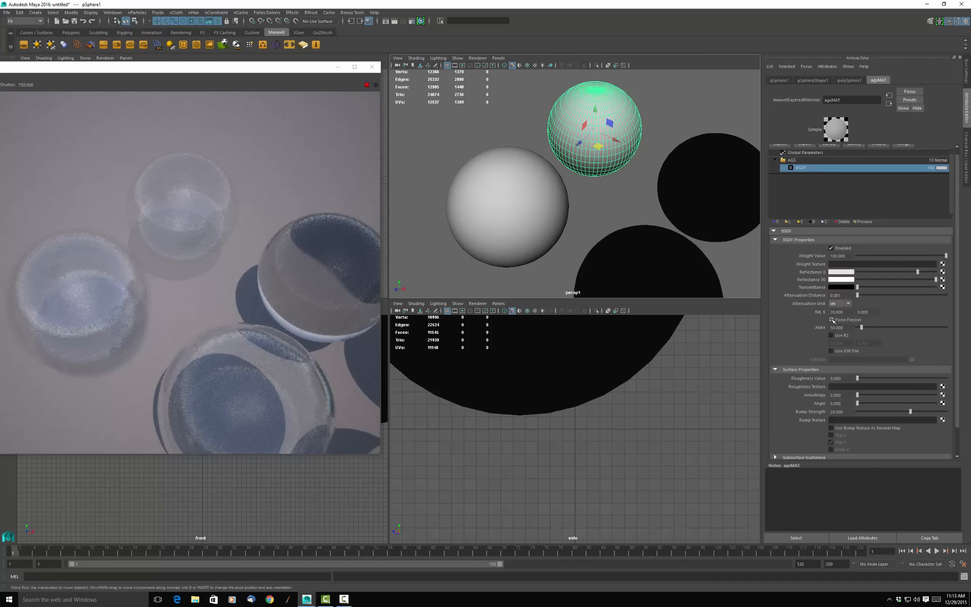
pyautogui.click(832, 319)
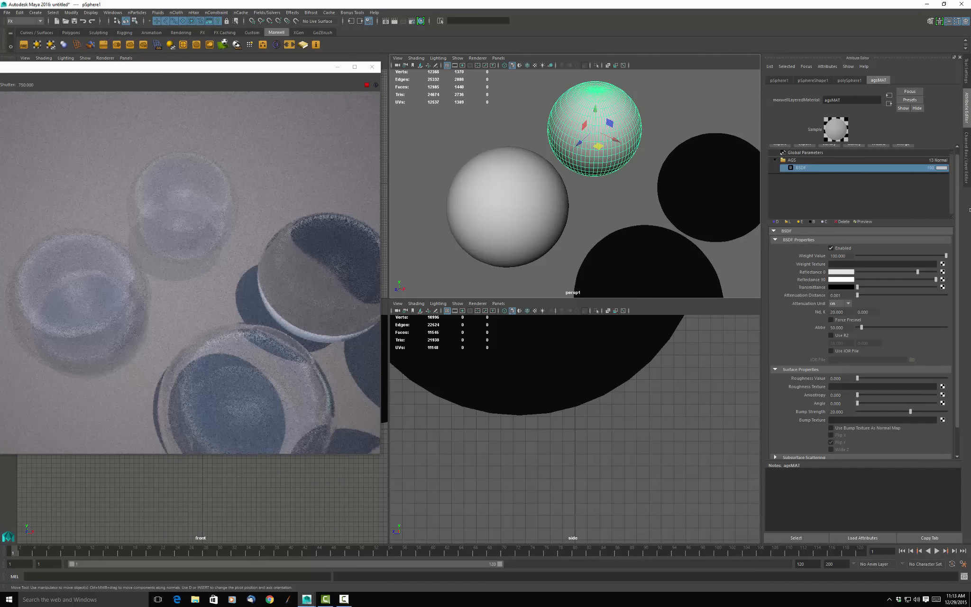
# Step: Try the AGS layer of agsMAT at opacity 100 and 0, then raise it gradually from zero to a low opacity
pyautogui.moveTo(957, 208); pyautogui.dragTo(956, 181)
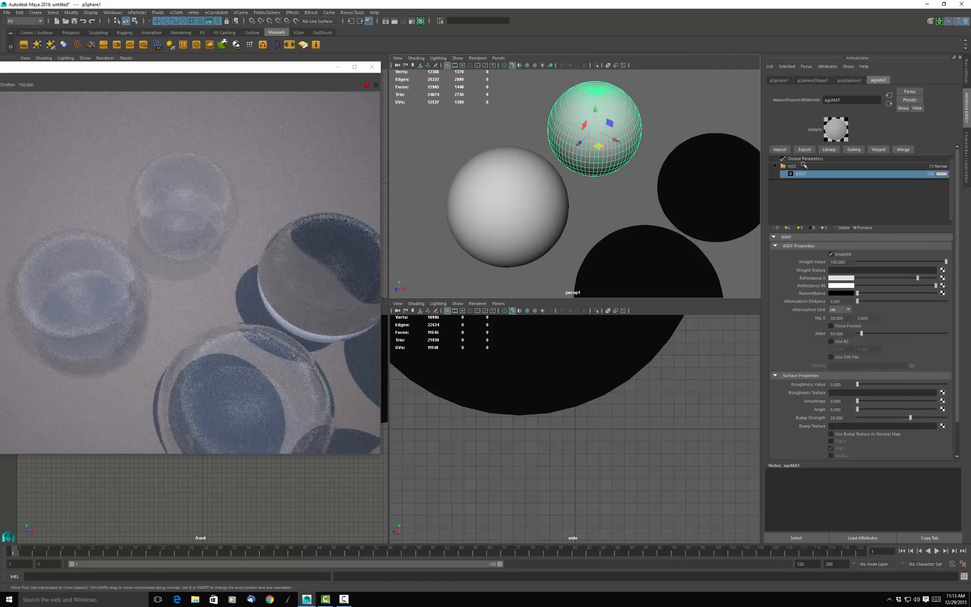
pyautogui.click(804, 166)
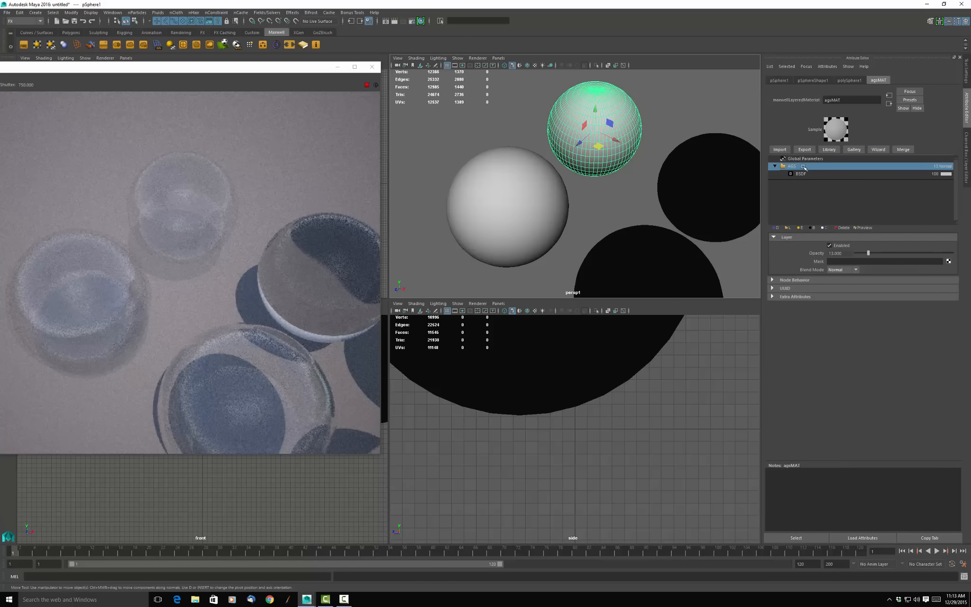
pyautogui.click(839, 252)
pyautogui.moveTo(871, 255); pyautogui.dragTo(952, 253)
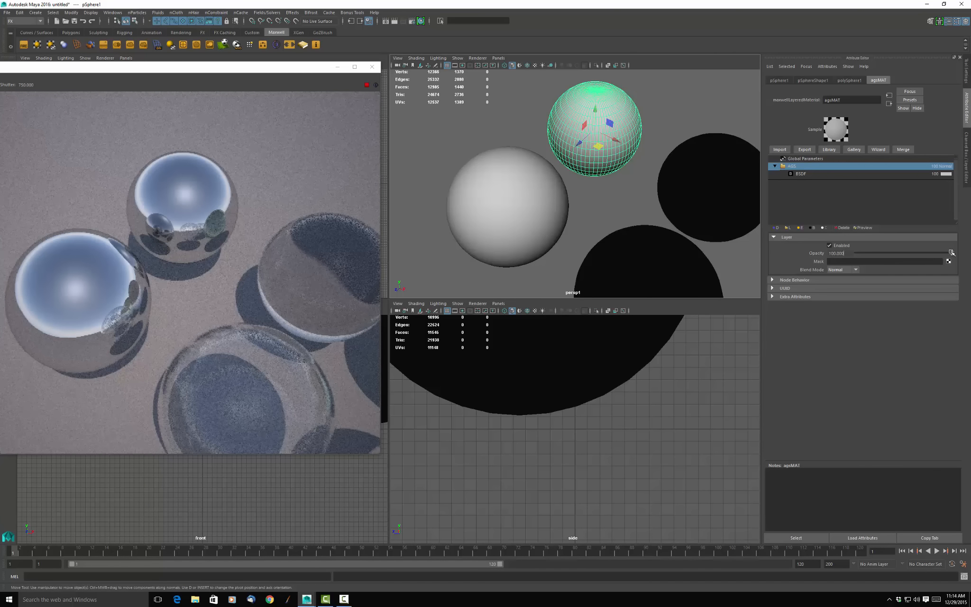
pyautogui.moveTo(952, 253); pyautogui.dragTo(853, 256)
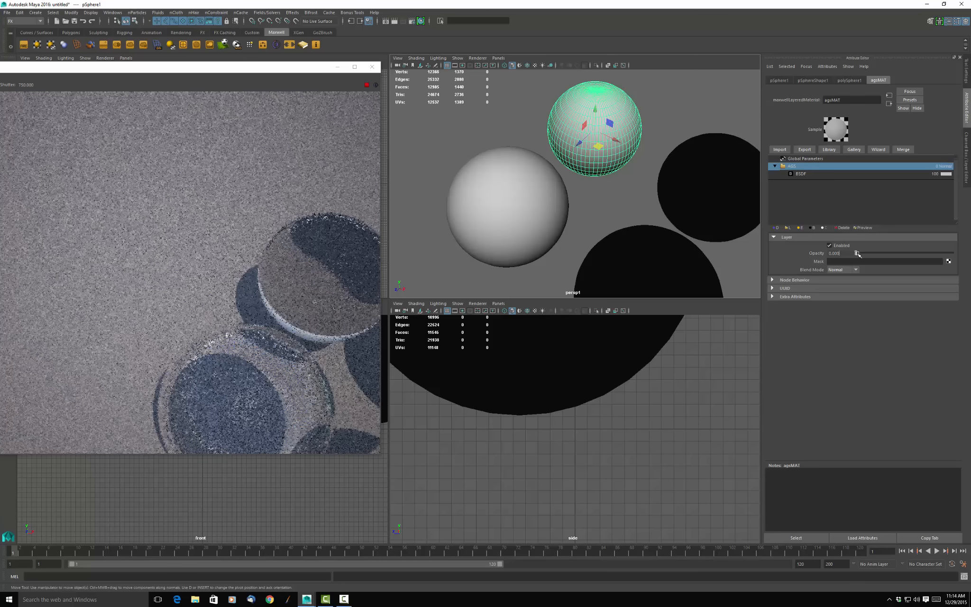
pyautogui.moveTo(857, 254); pyautogui.dragTo(858, 255)
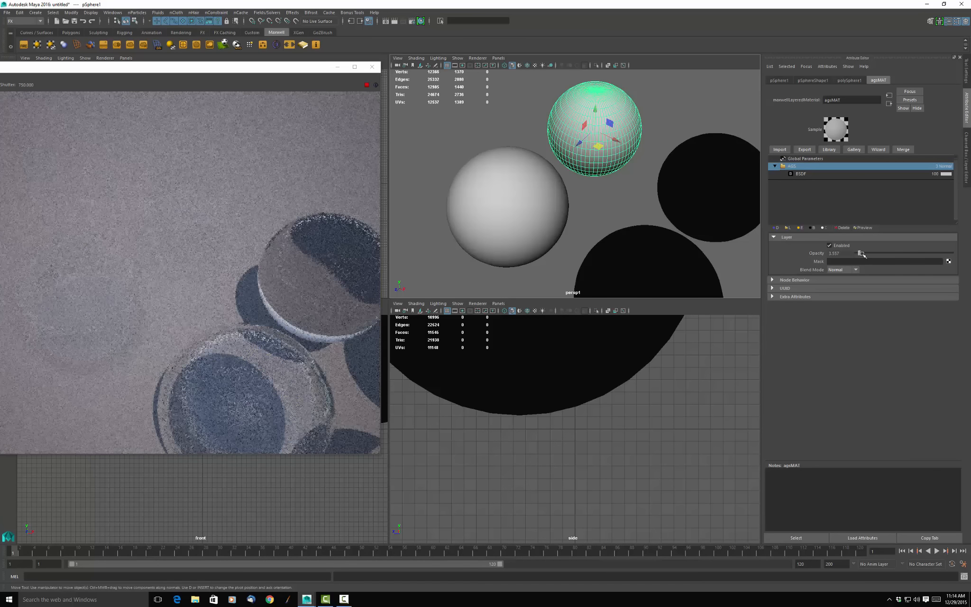
pyautogui.moveTo(862, 255); pyautogui.dragTo(867, 256)
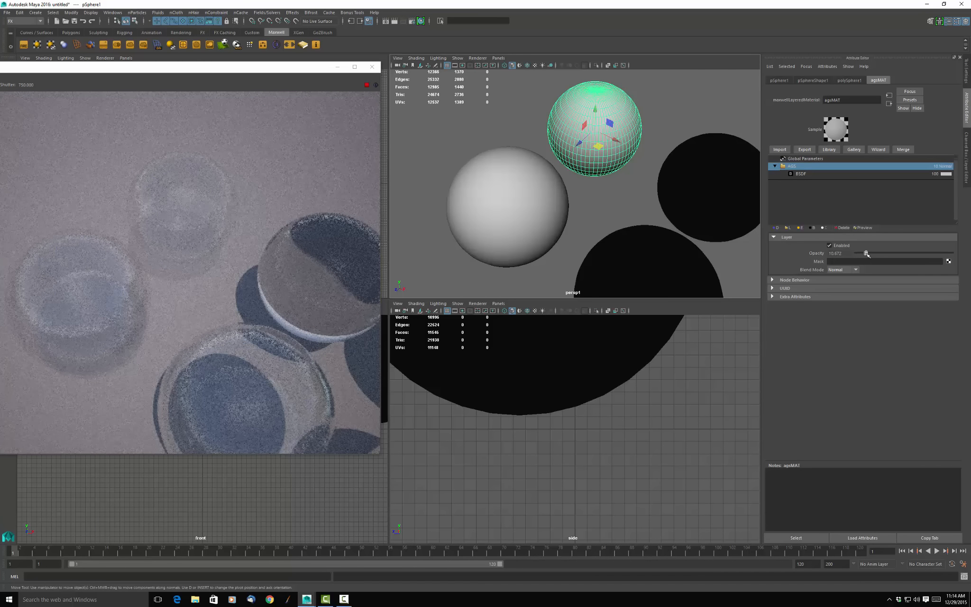
pyautogui.moveTo(866, 253); pyautogui.dragTo(872, 252)
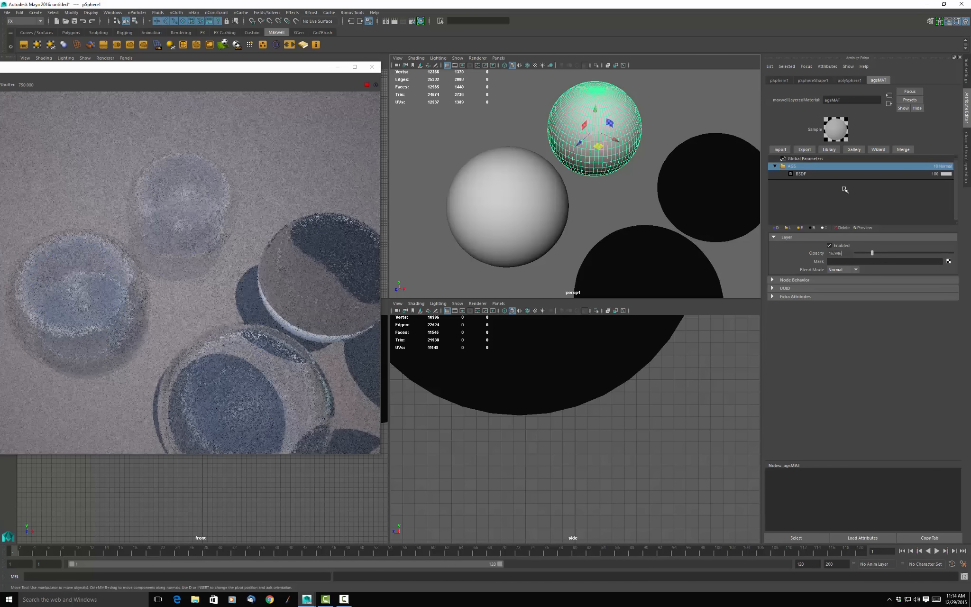
pyautogui.click(823, 174)
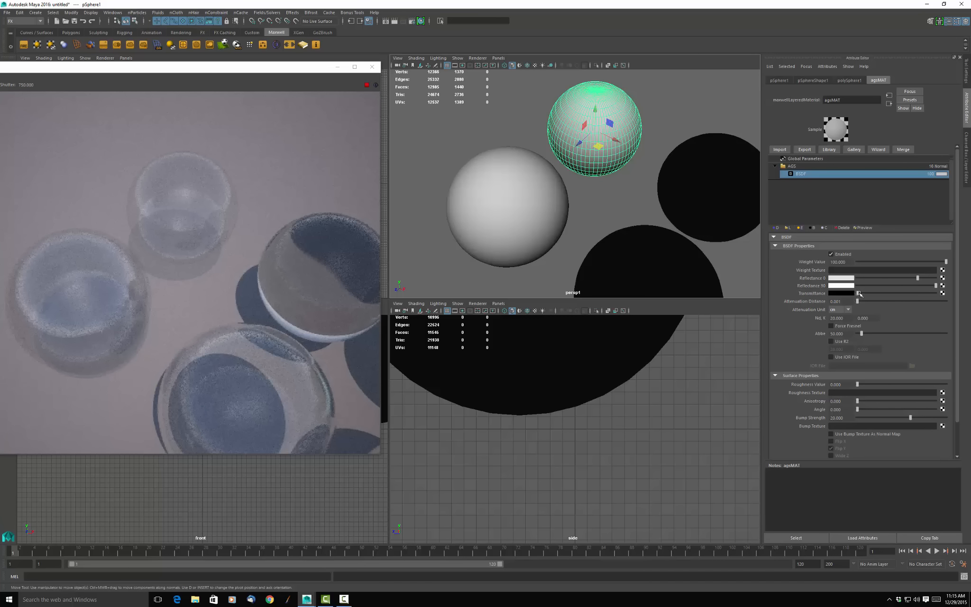
# Step: Set the AGS layer's opacity to 100 and raise its BSDF transmittance from black to near white
pyautogui.click(835, 166)
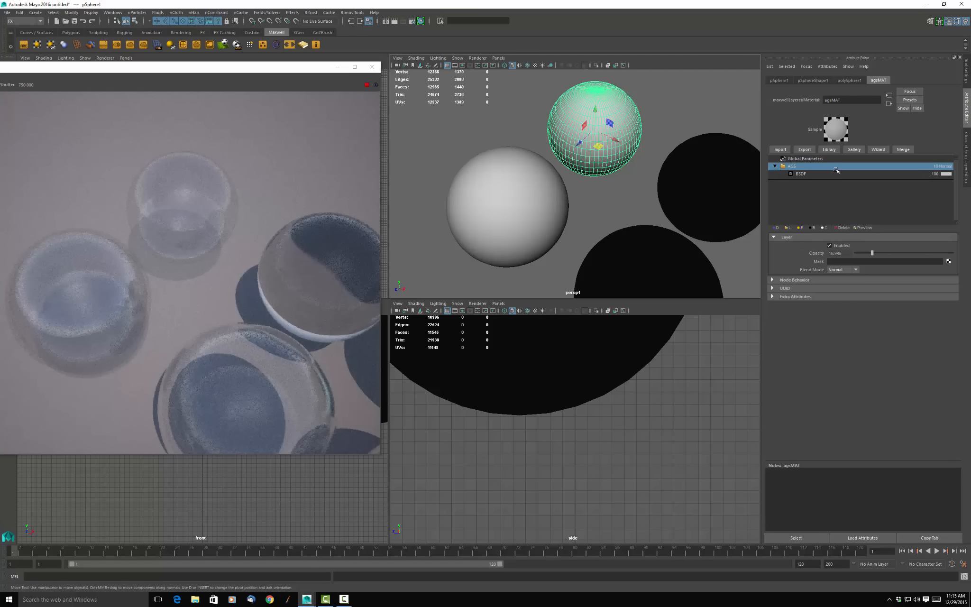
pyautogui.moveTo(871, 254); pyautogui.dragTo(956, 265)
pyautogui.click(829, 174)
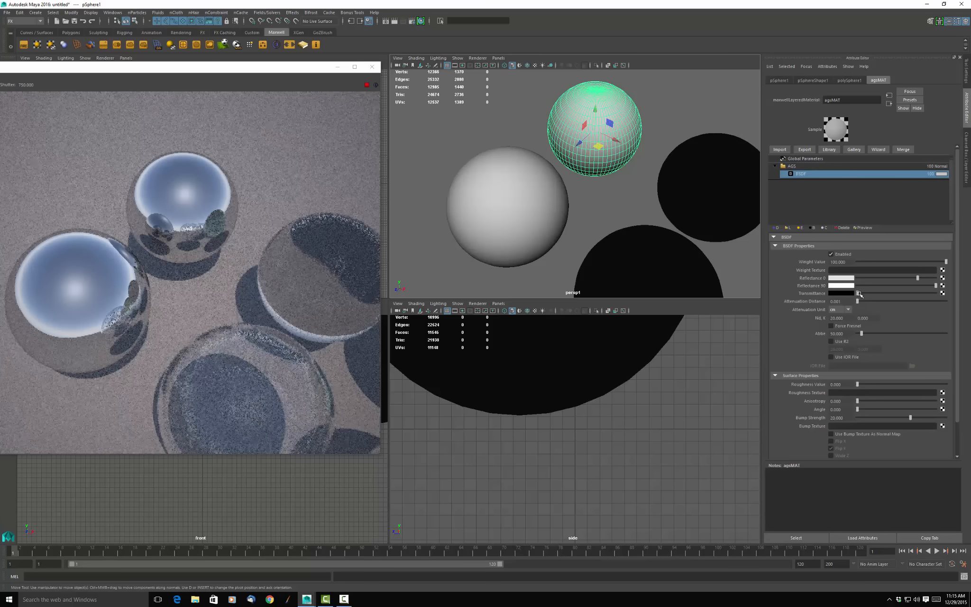
pyautogui.moveTo(859, 294); pyautogui.dragTo(919, 293)
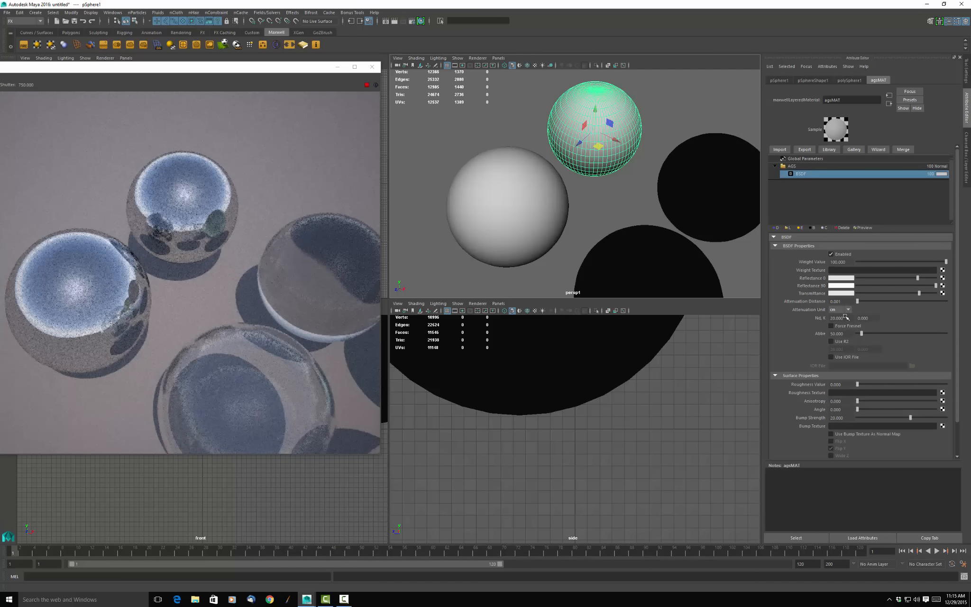
# Step: Set agsMAT's attenuation distance to 30 and its Nd to 1.51, after trying an Nd of 2
pyautogui.moveTo(845, 318); pyautogui.dragTo(806, 318)
pyautogui.write('2')
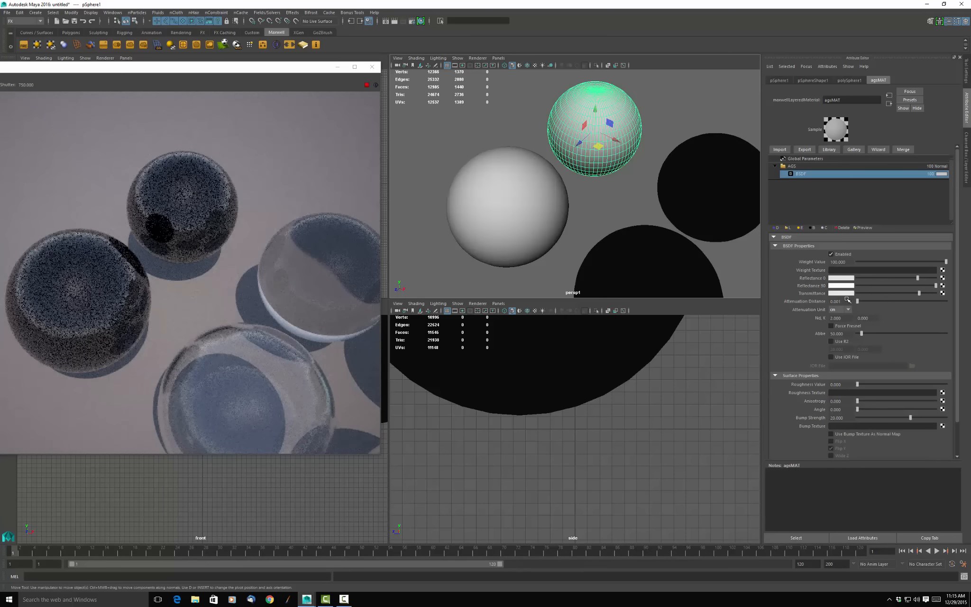
pyautogui.moveTo(847, 301); pyautogui.dragTo(815, 301)
pyautogui.write('3')
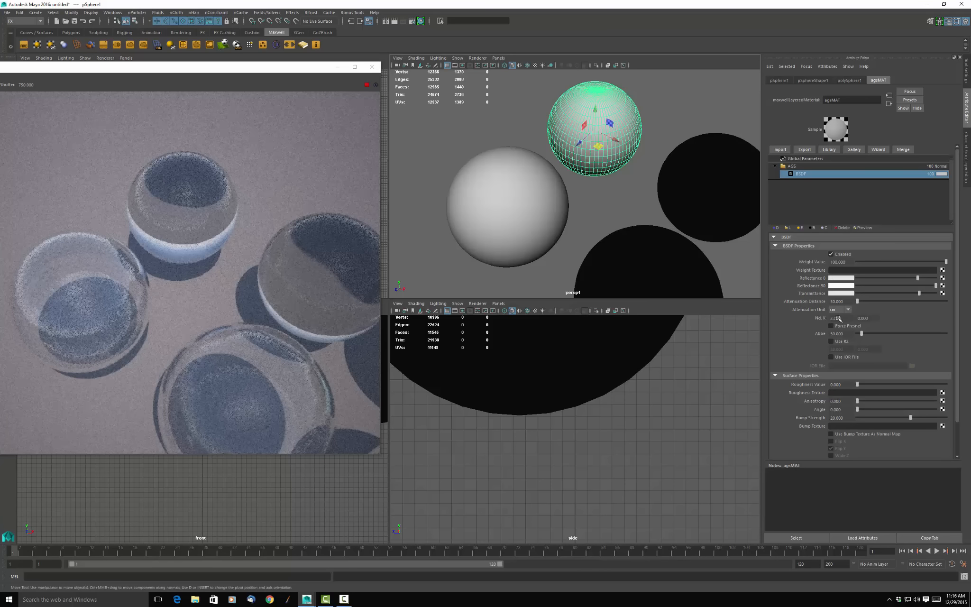
pyautogui.moveTo(844, 319); pyautogui.dragTo(801, 313)
pyautogui.write('1.51')
pyautogui.press('Return')
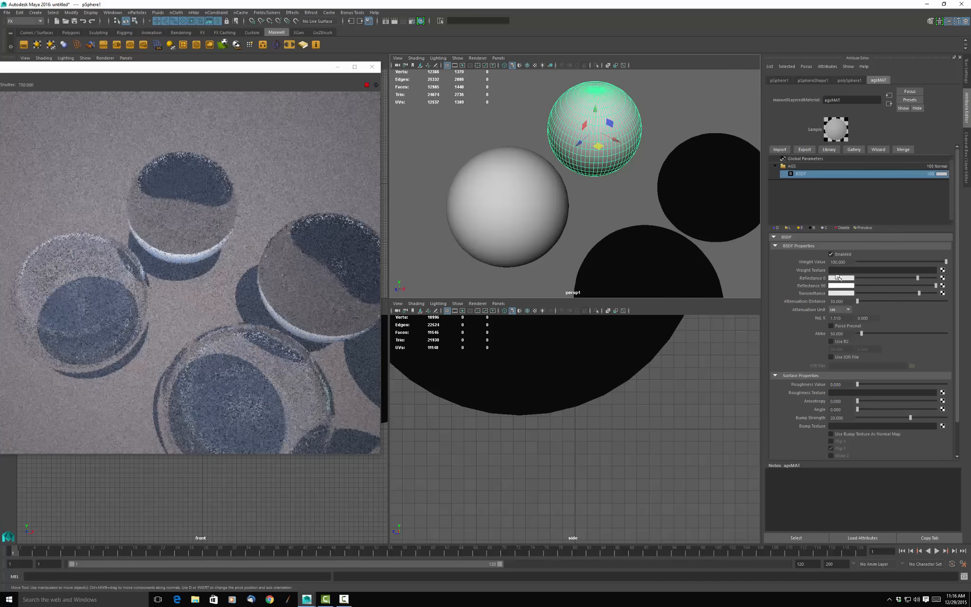
# Step: Set agsMAT's Reflectance 0 and Reflectance 90 to black and turn on Force Fresnel
pyautogui.moveTo(917, 278); pyautogui.dragTo(844, 281)
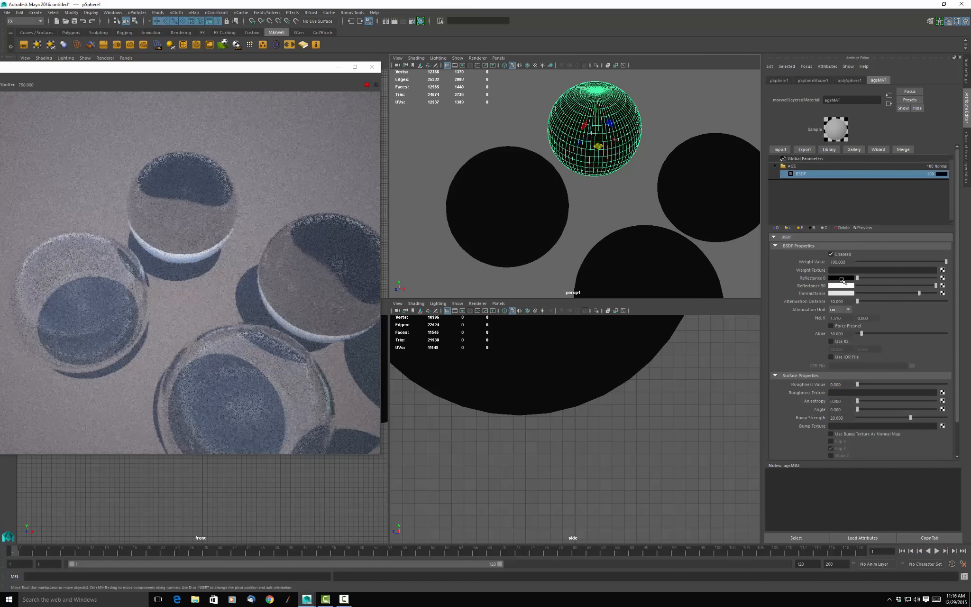
pyautogui.moveTo(934, 286); pyautogui.dragTo(850, 281)
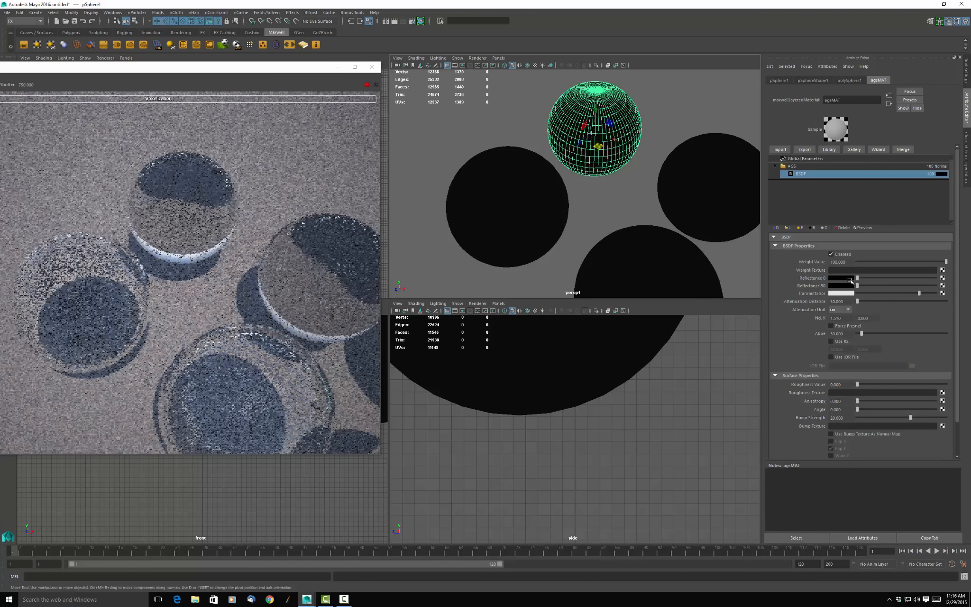
pyautogui.click(831, 326)
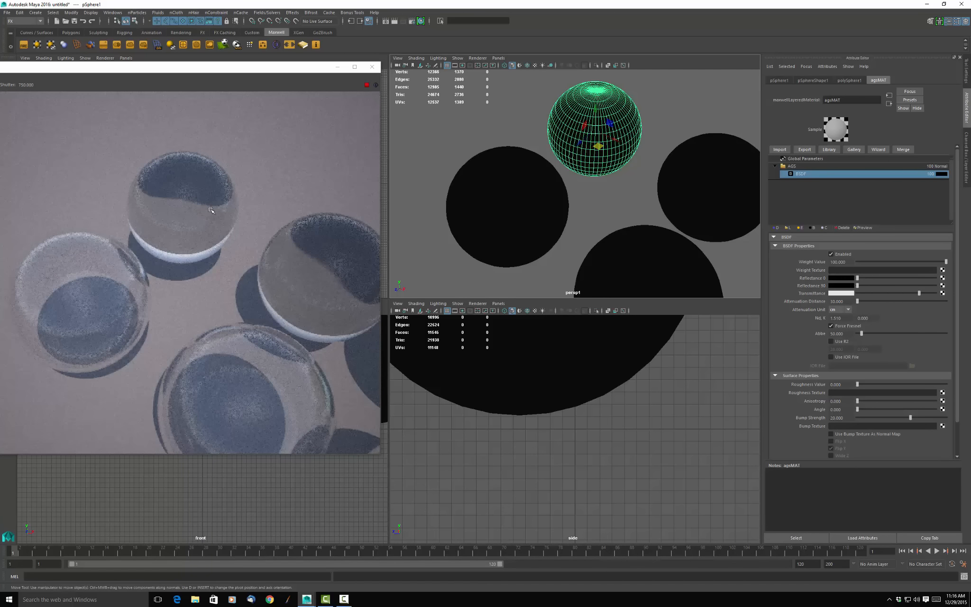
# Step: Tint agsMAT's transmittance a very pale green and compare its spheres with the other glass spheres in the render
pyautogui.click(841, 293)
pyautogui.moveTo(825, 324); pyautogui.dragTo(817, 323)
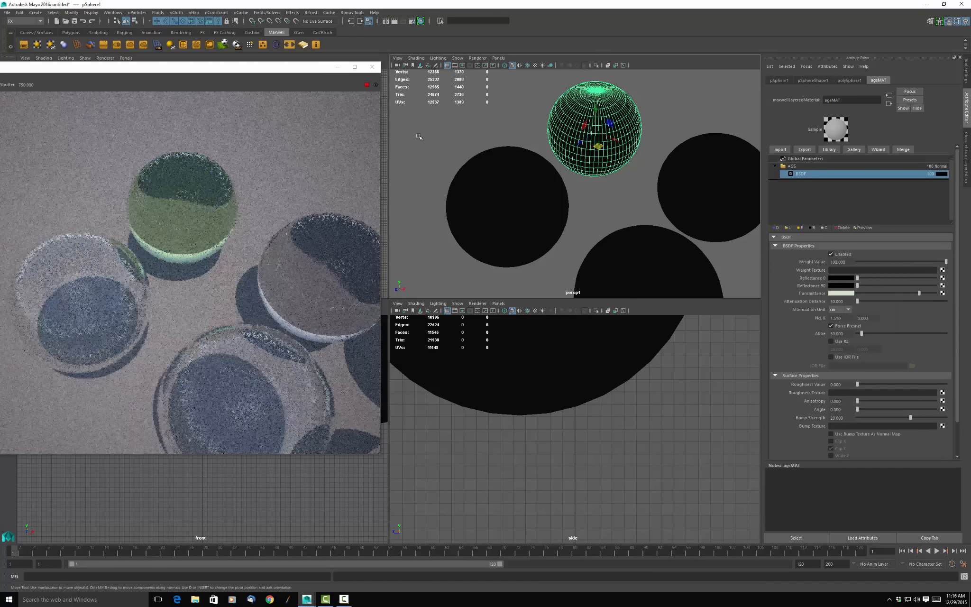
pyautogui.scroll(-3, 273, 184)
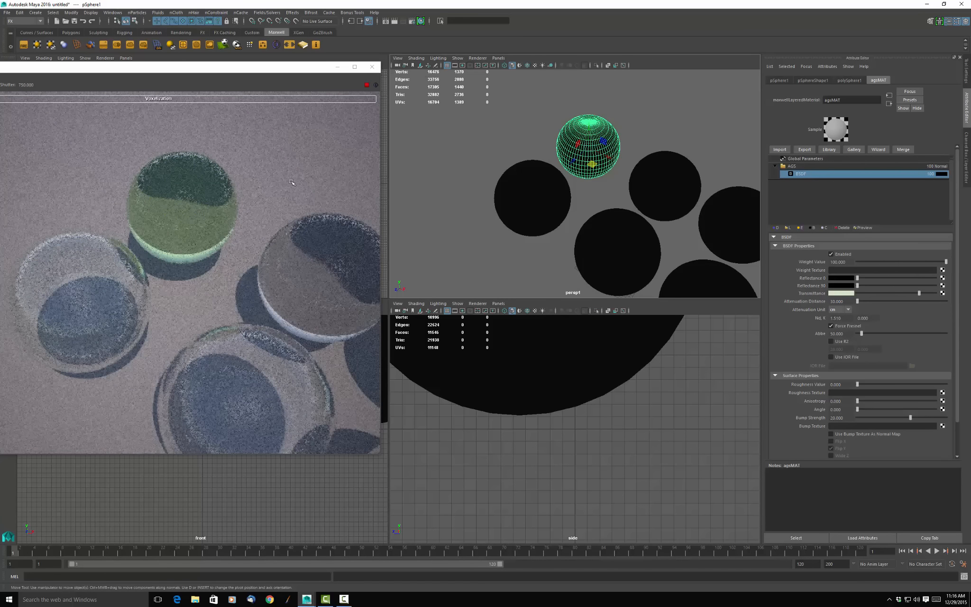
pyautogui.scroll(-2, 290, 181)
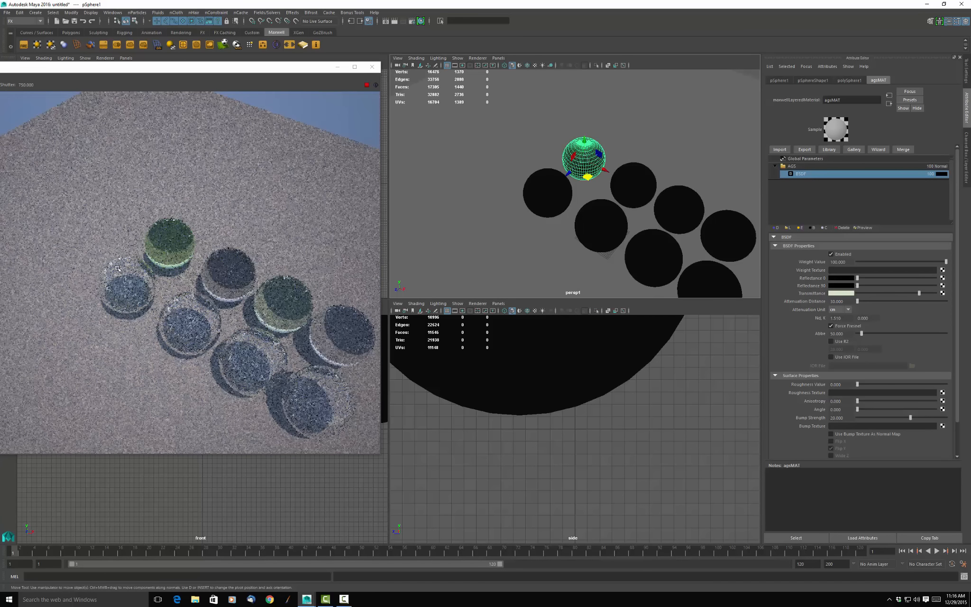
pyautogui.click(852, 292)
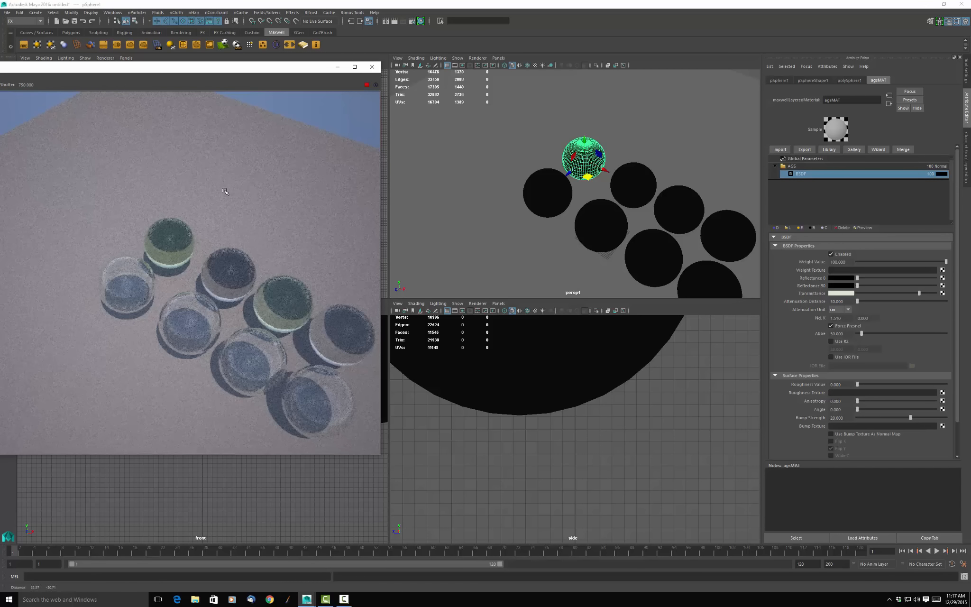
pyautogui.keyDown('alt'); pyautogui.moveTo(225, 191); pyautogui.dragTo(225, 195, button='middle'); pyautogui.keyUp('alt')
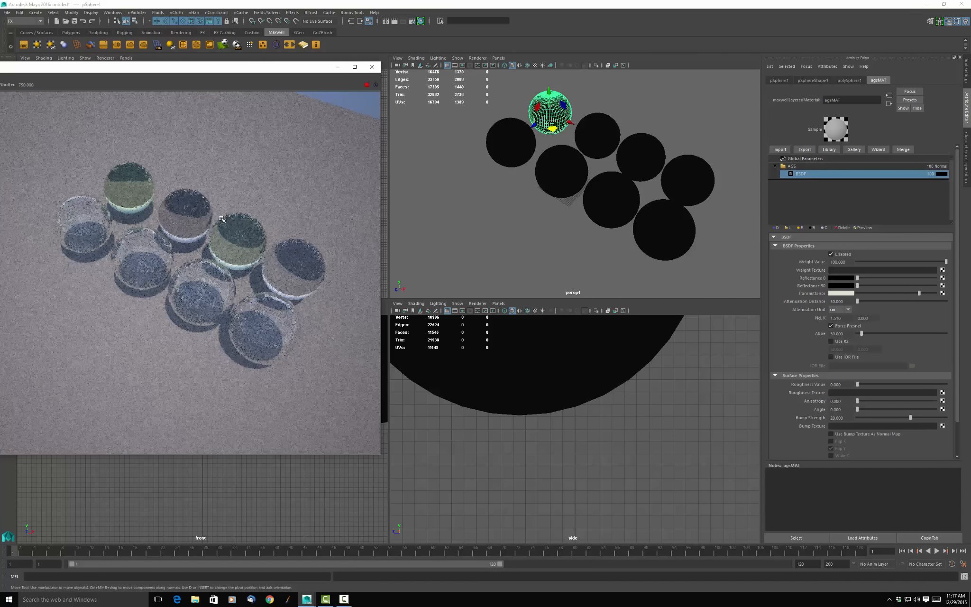